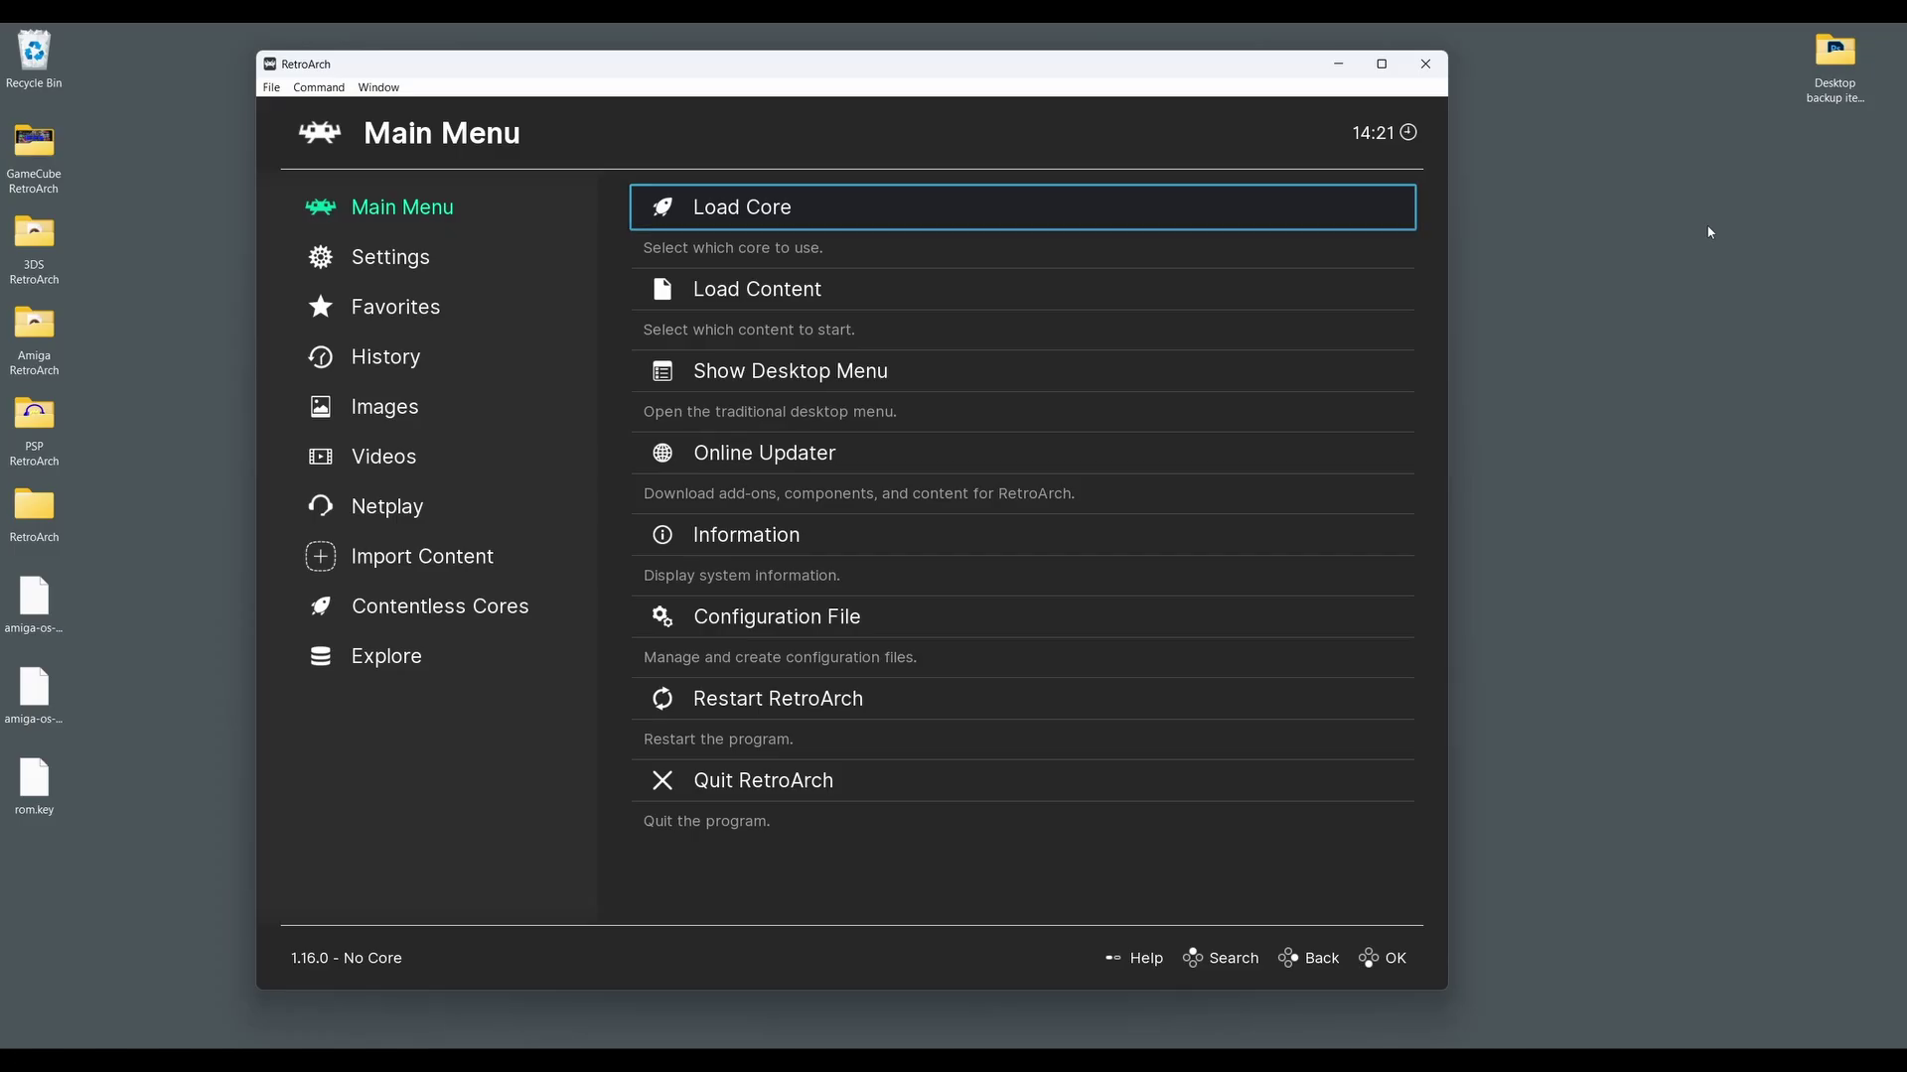
Step: Open the Core Downloader to get the list of cores available for download
{"action": "key", "text": "Return"}
{"action": "key", "text": "Down"}
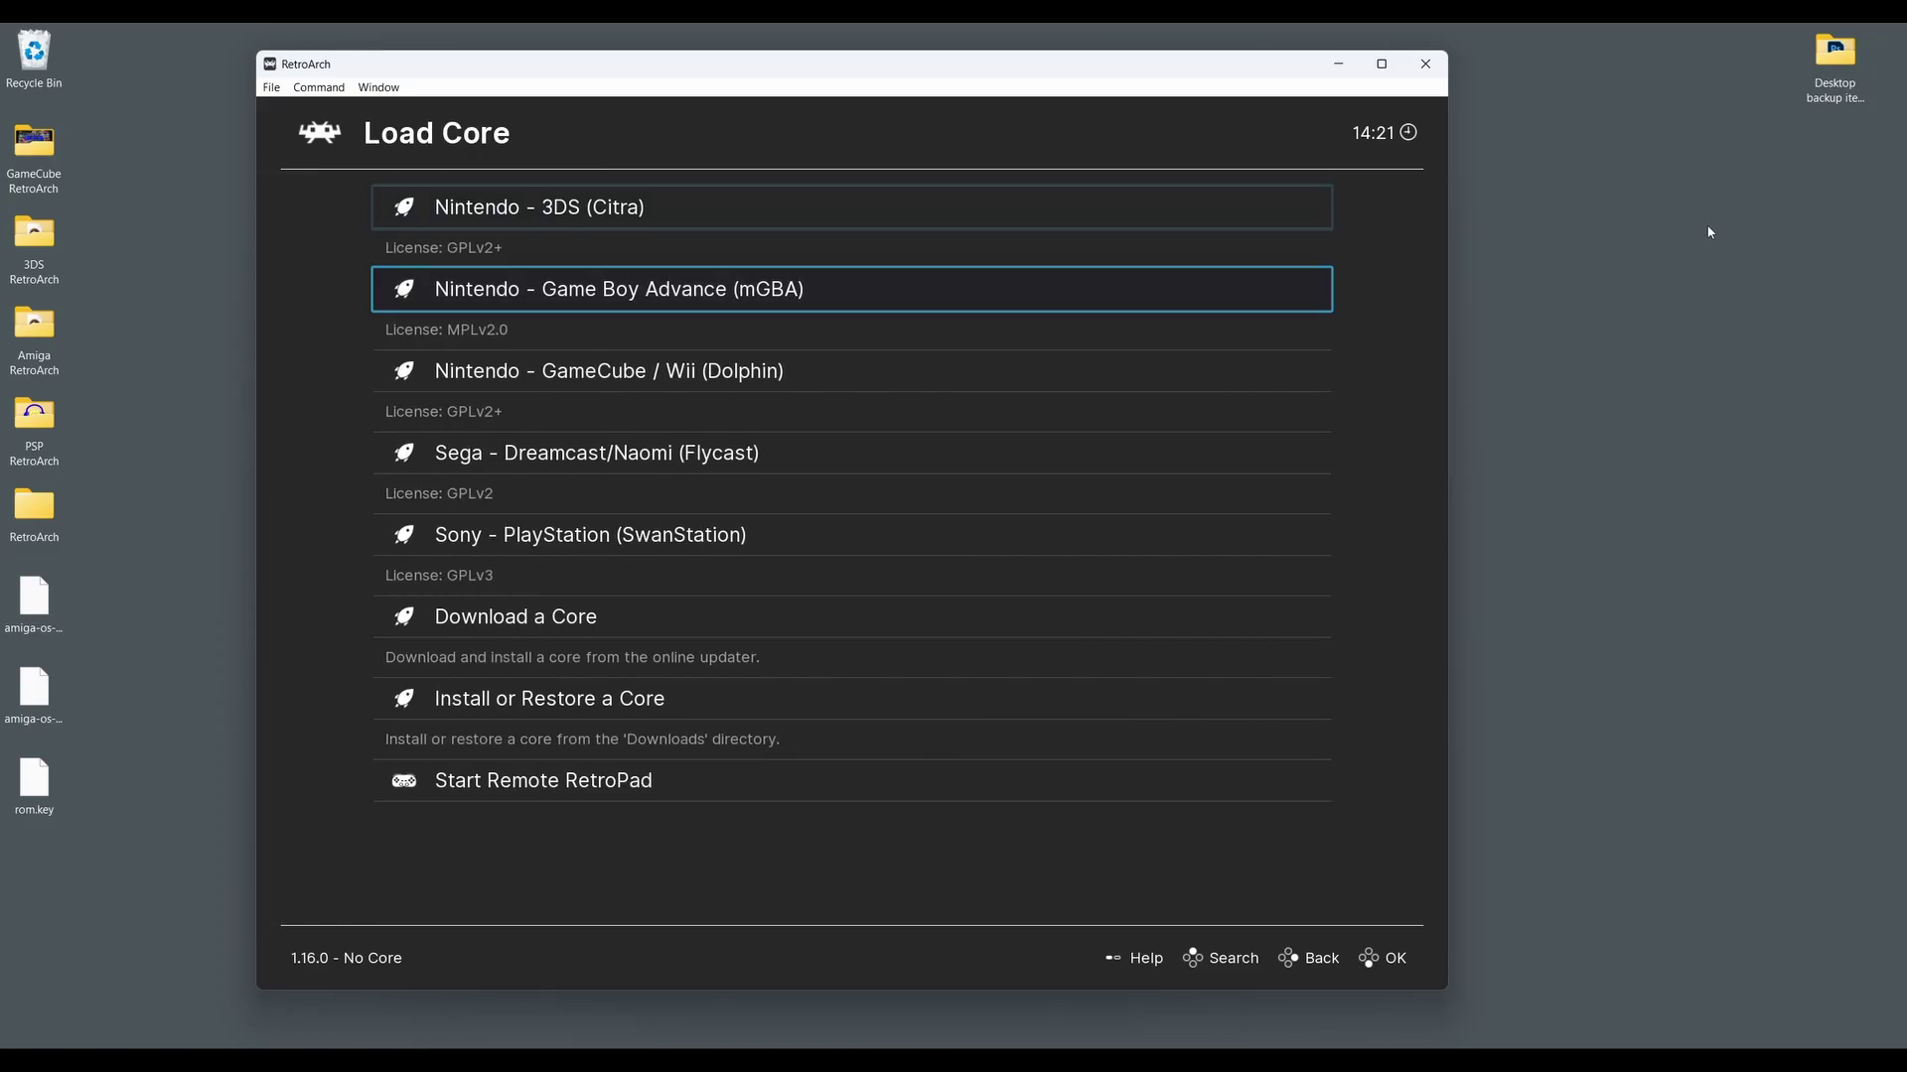
{"action": "key", "text": "Down"}
{"action": "key", "text": "Down"}
{"action": "key", "text": "Down"}
{"action": "key", "text": "Down"}
{"action": "key", "text": "Return"}
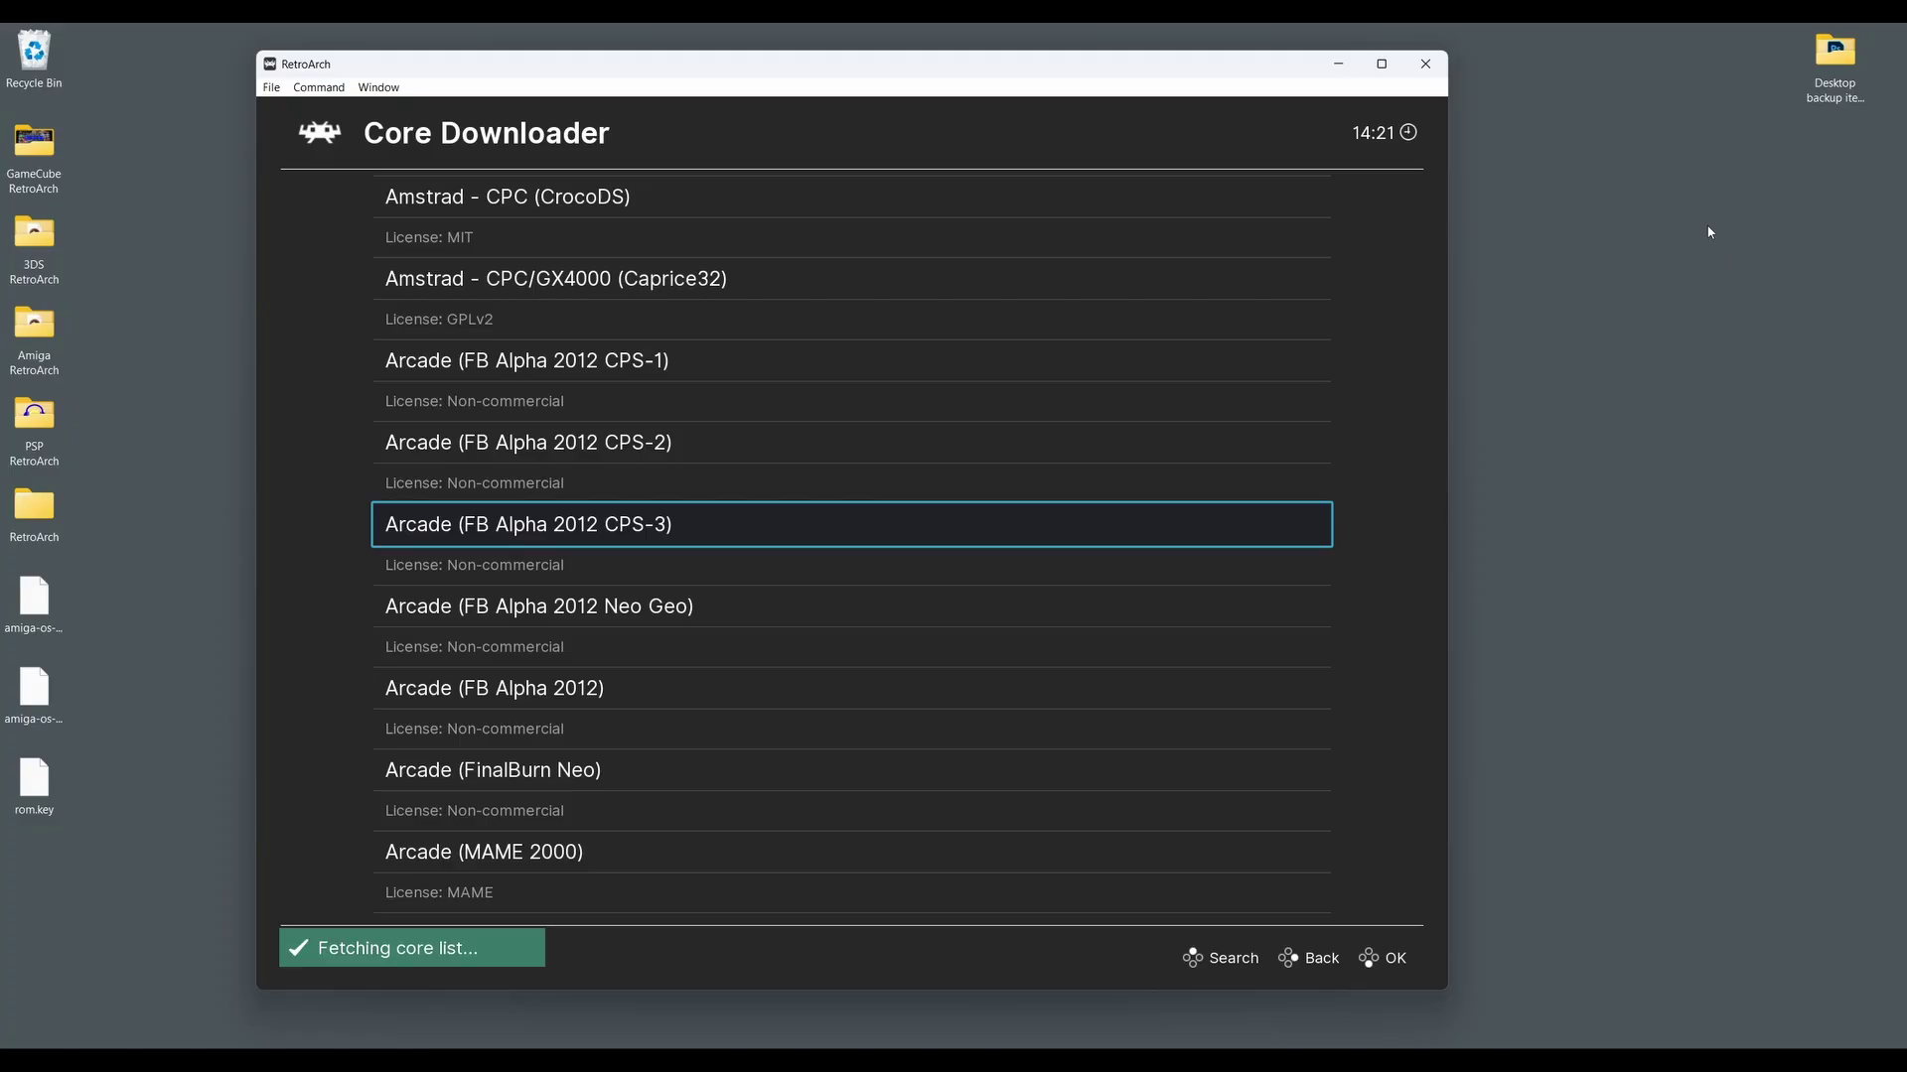
Step: Download the Commodore - Amiga (PUAE 2021) core and return to the main menu
{"action": "key", "text": "Right"}
{"action": "key", "text": "Right"}
{"action": "key", "text": "Right"}
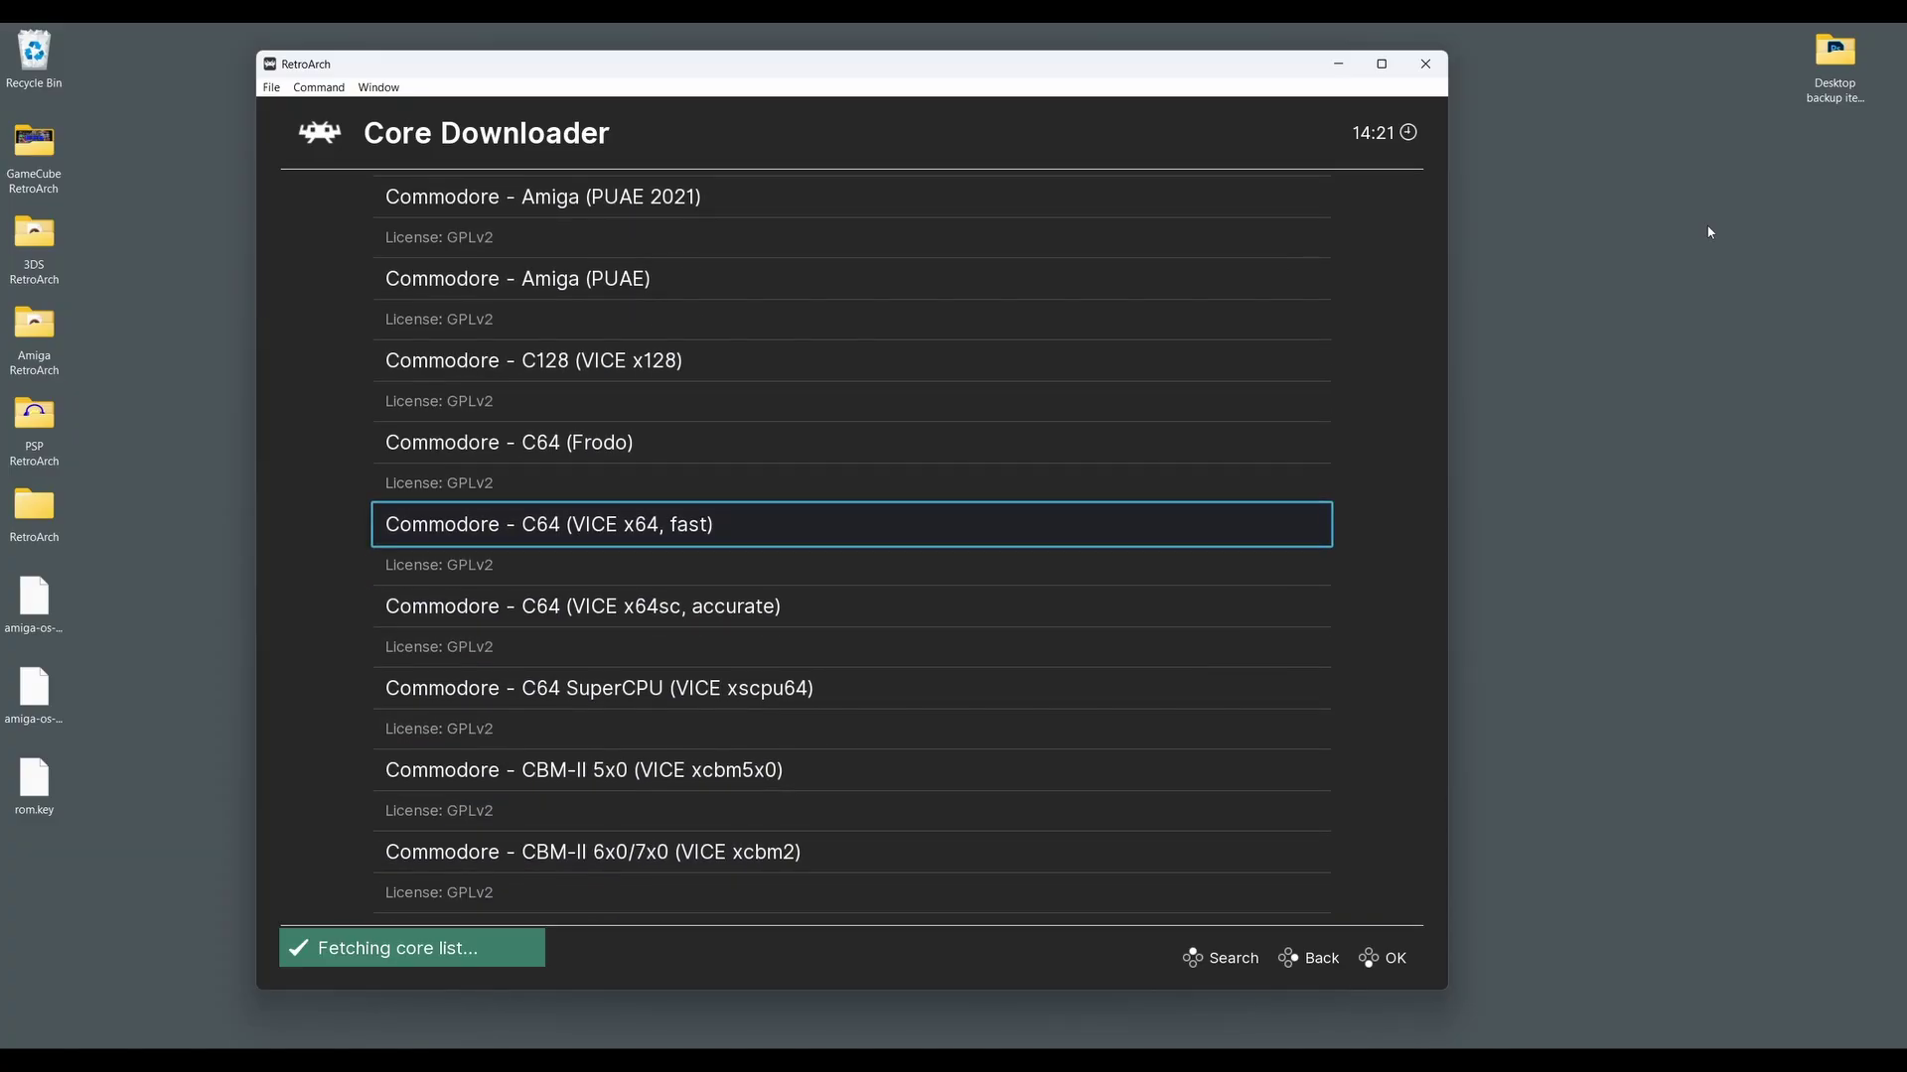
{"action": "key", "text": "Up"}
{"action": "key", "text": "Up"}
{"action": "key", "text": "Up"}
{"action": "key", "text": "Up"}
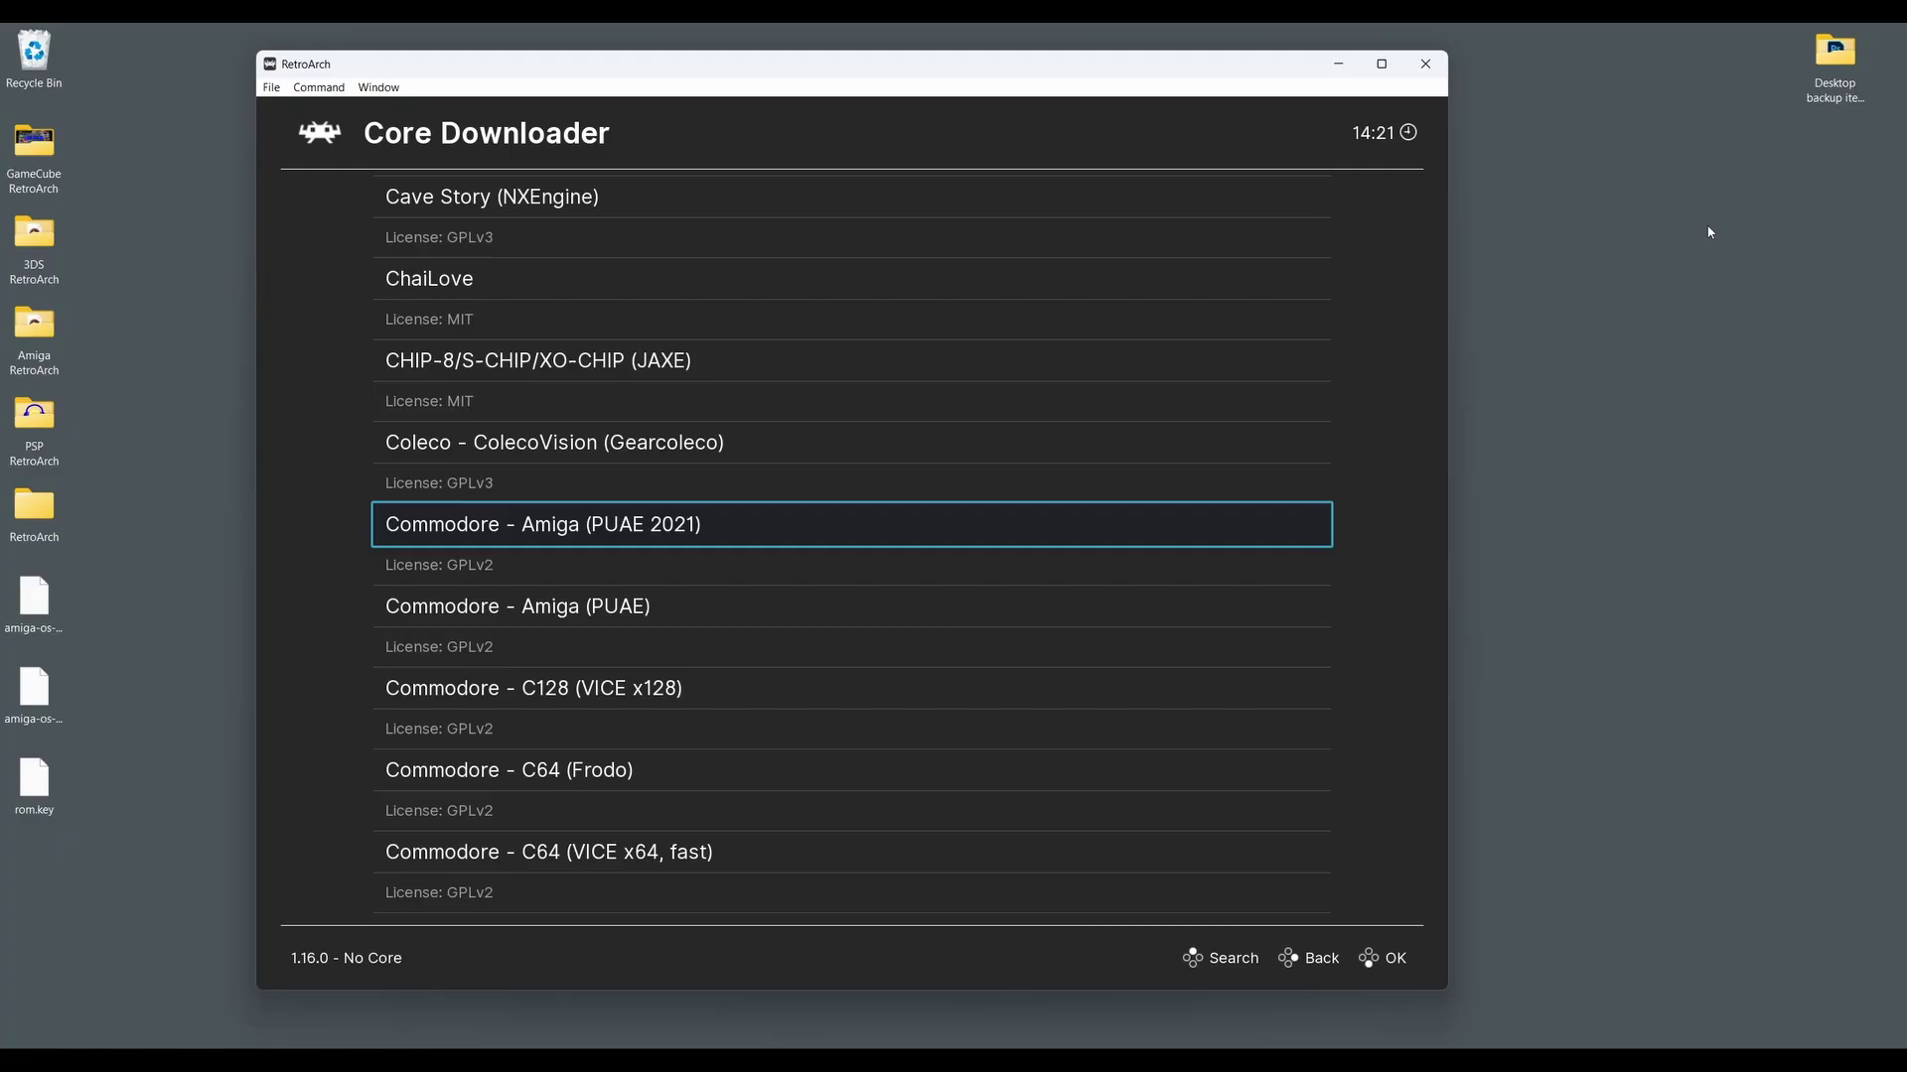
{"action": "key", "text": "Return"}
{"action": "key", "text": "BackSpace"}
{"action": "key", "text": "BackSpace"}
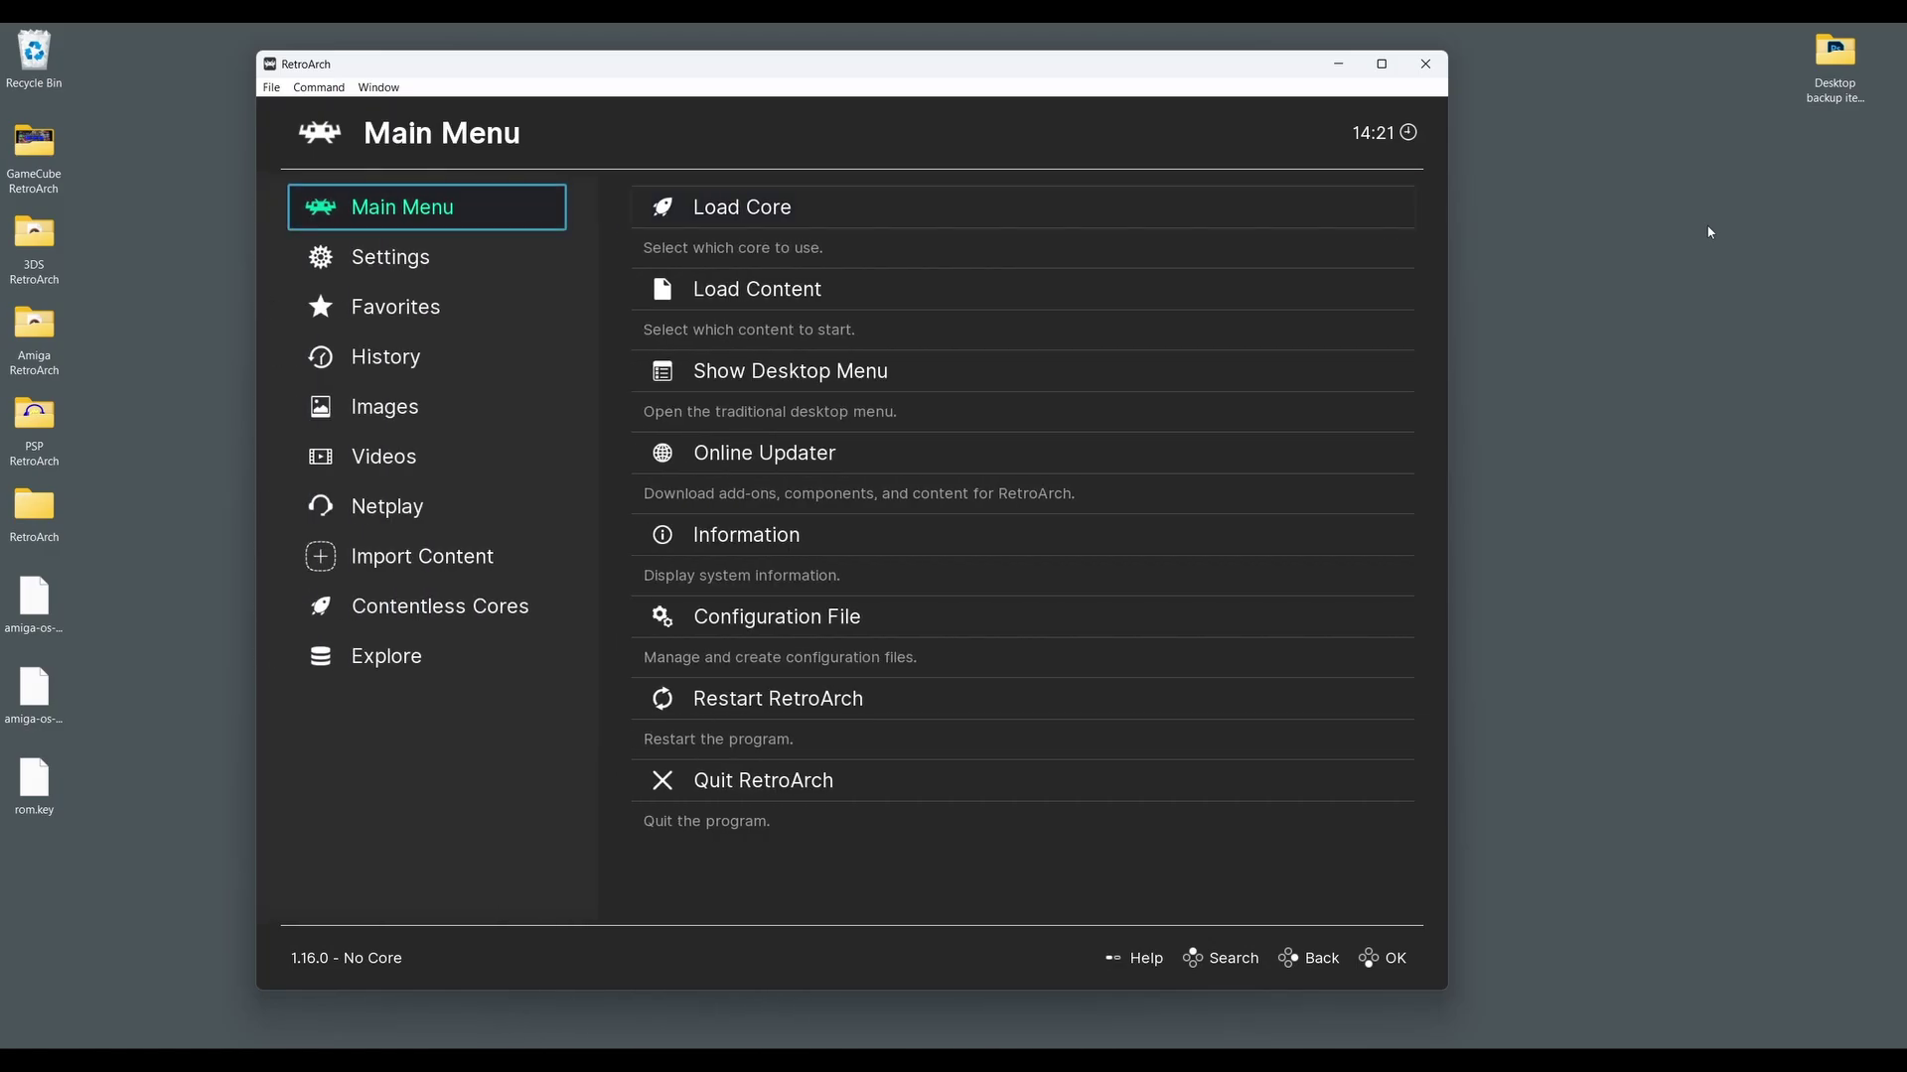
Step: Examine the Online Updater's entries from Update Core Info Files to Update Databases, and return to the main menu
{"action": "key", "text": "Right"}
{"action": "key", "text": "Down"}
{"action": "key", "text": "Down"}
{"action": "key", "text": "Down"}
{"action": "key", "text": "Return"}
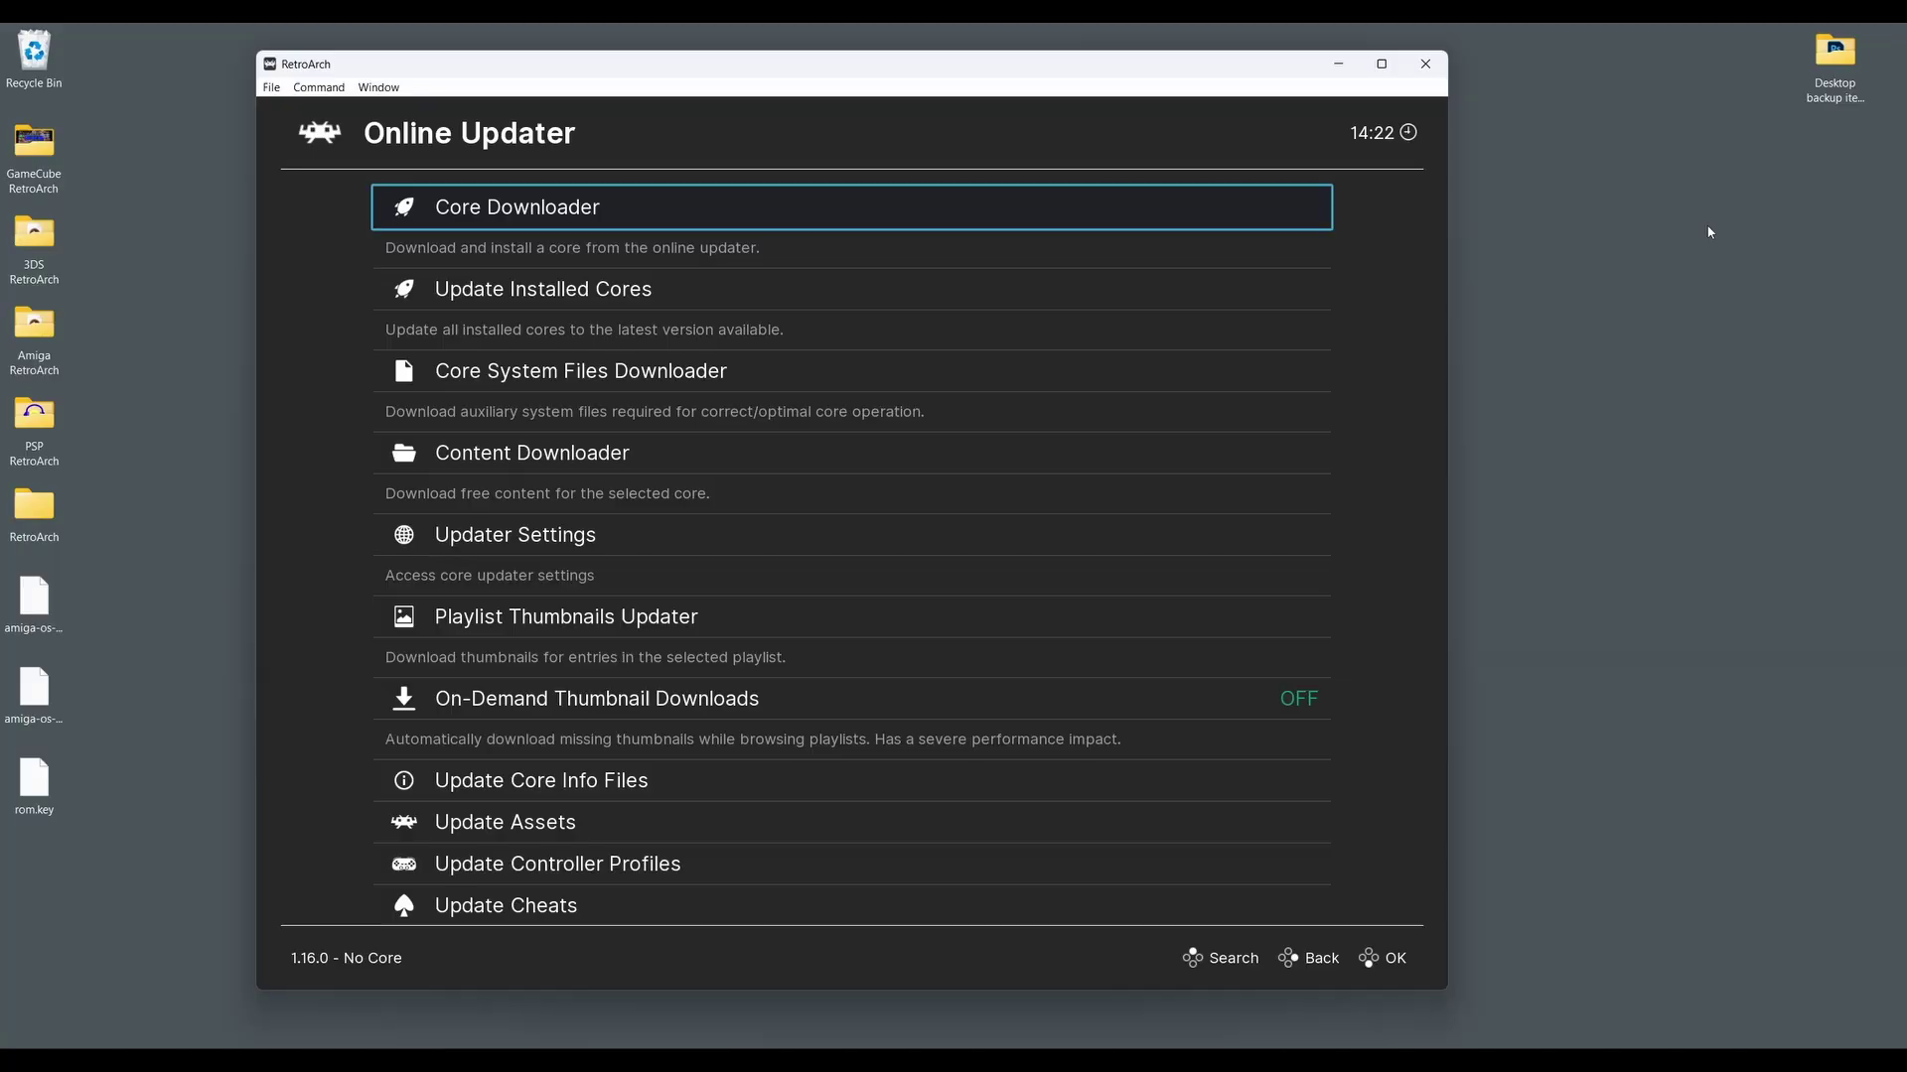
{"action": "key", "text": "Down"}
{"action": "key", "text": "Down"}
{"action": "key", "text": "Down"}
{"action": "key", "text": "Down"}
{"action": "key", "text": "Down"}
{"action": "key", "text": "Down"}
{"action": "key", "text": "Down"}
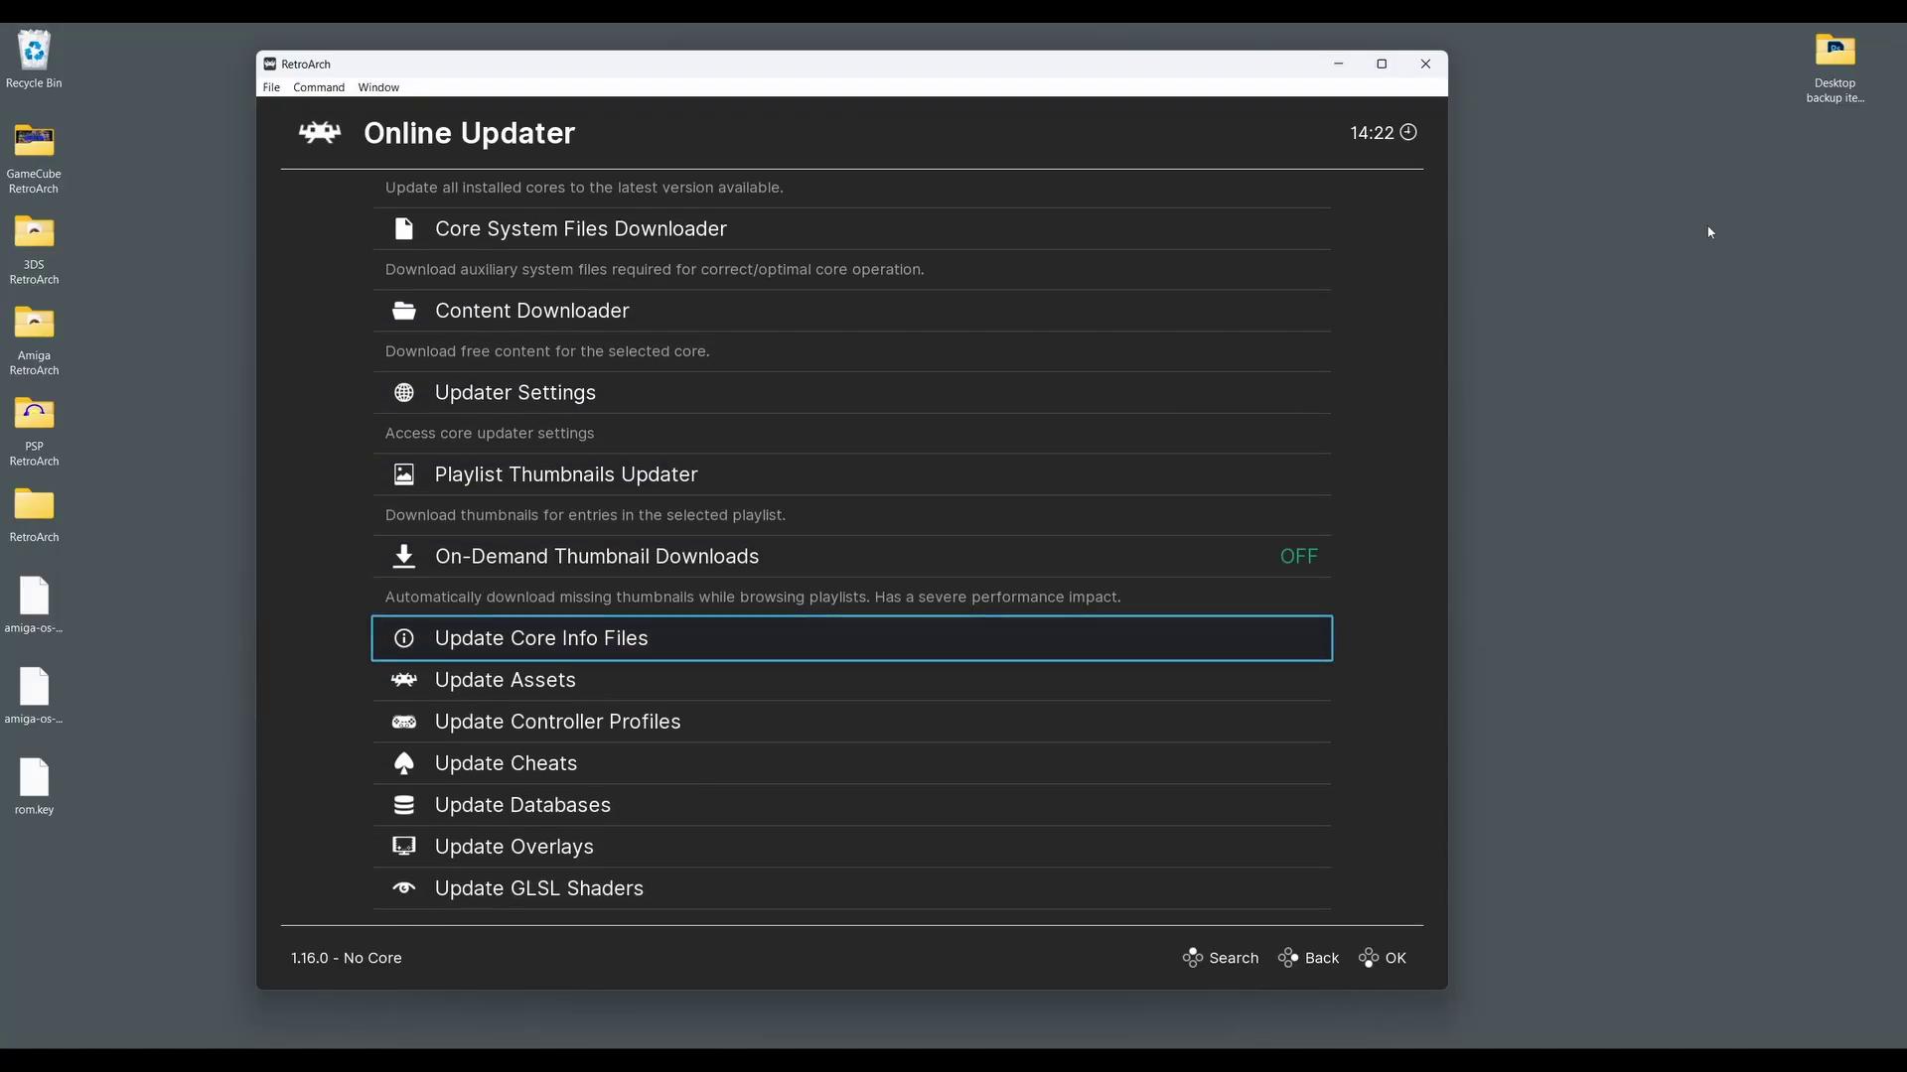
{"action": "key", "text": "Down"}
{"action": "key", "text": "Down"}
{"action": "key", "text": "Down"}
{"action": "key", "text": "Down"}
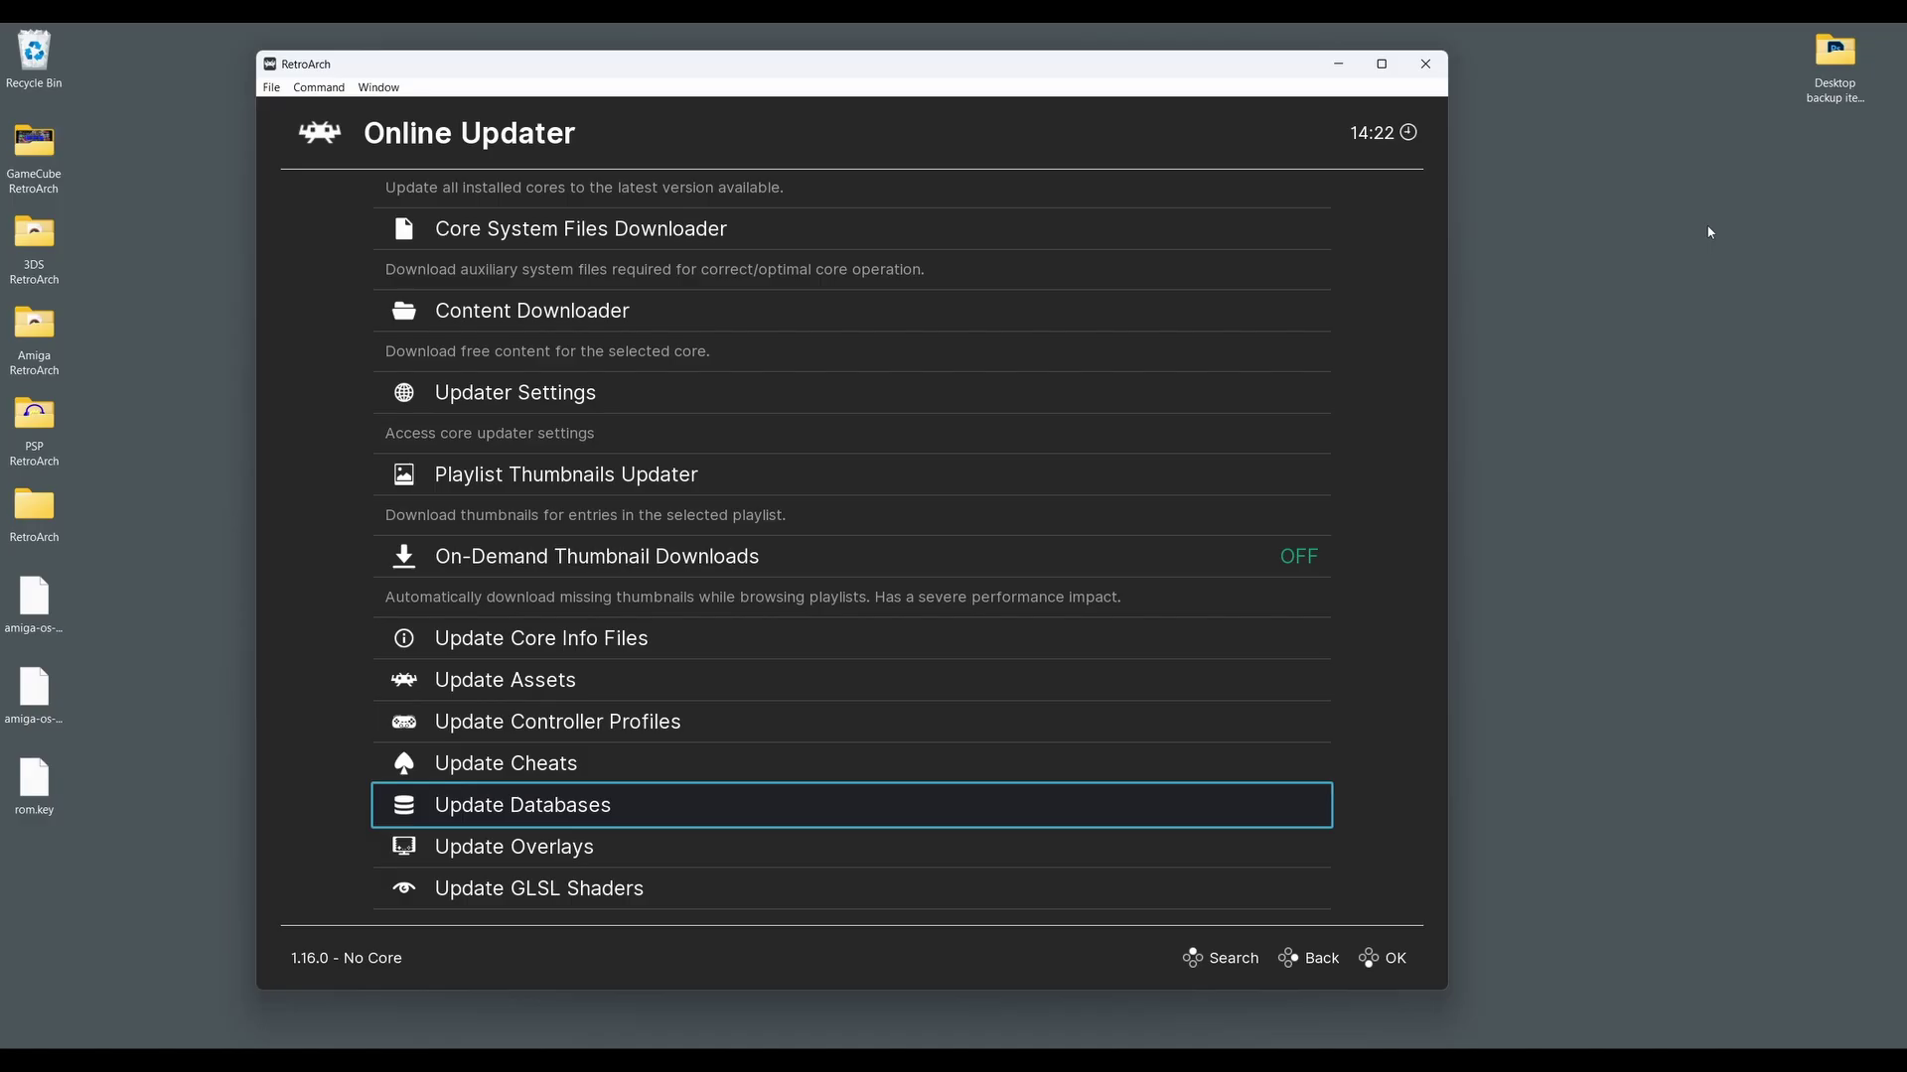
{"action": "key", "text": "BackSpace"}
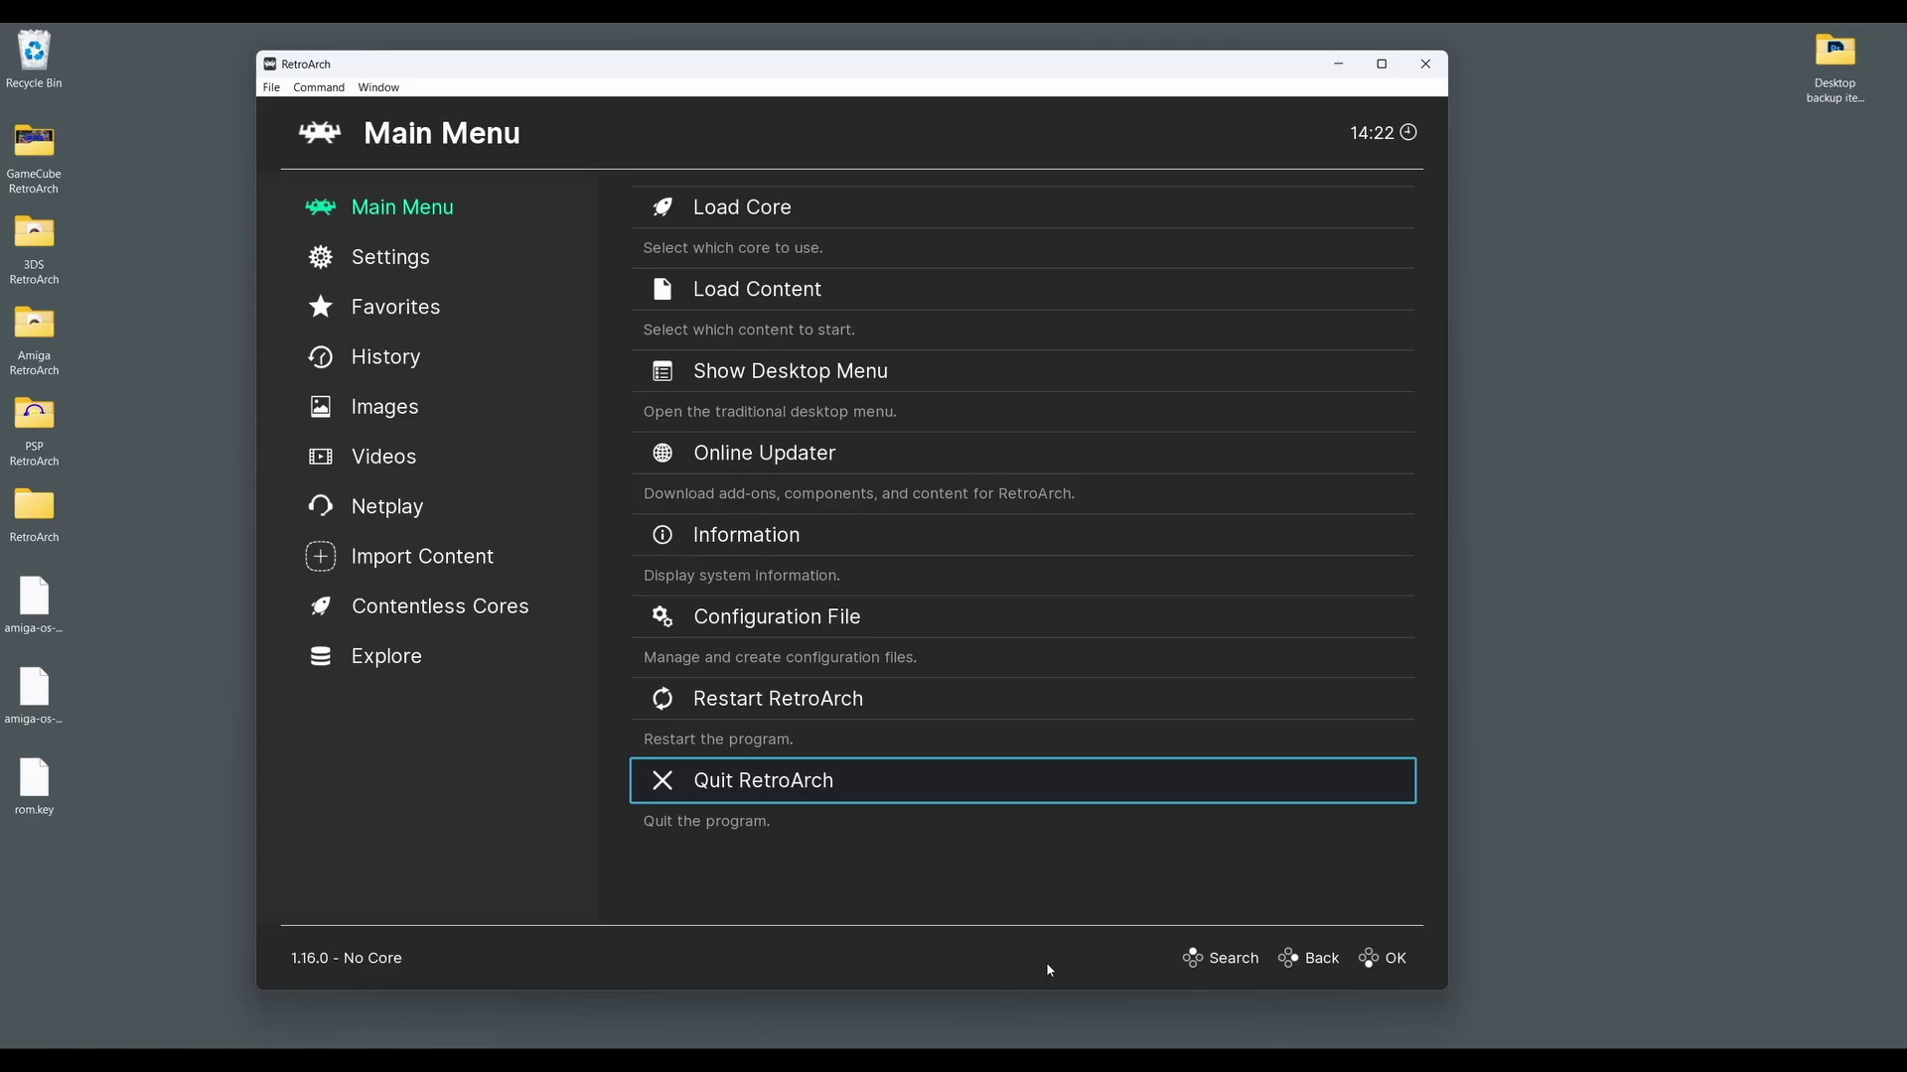
Step: Switch to the system folder in File Explorer and move amiga-os-130.rom, amiga-os-310-a1200.rom and rom.key from the desktop into it
{"action": "left_click", "coordinate": [914, 1061]}
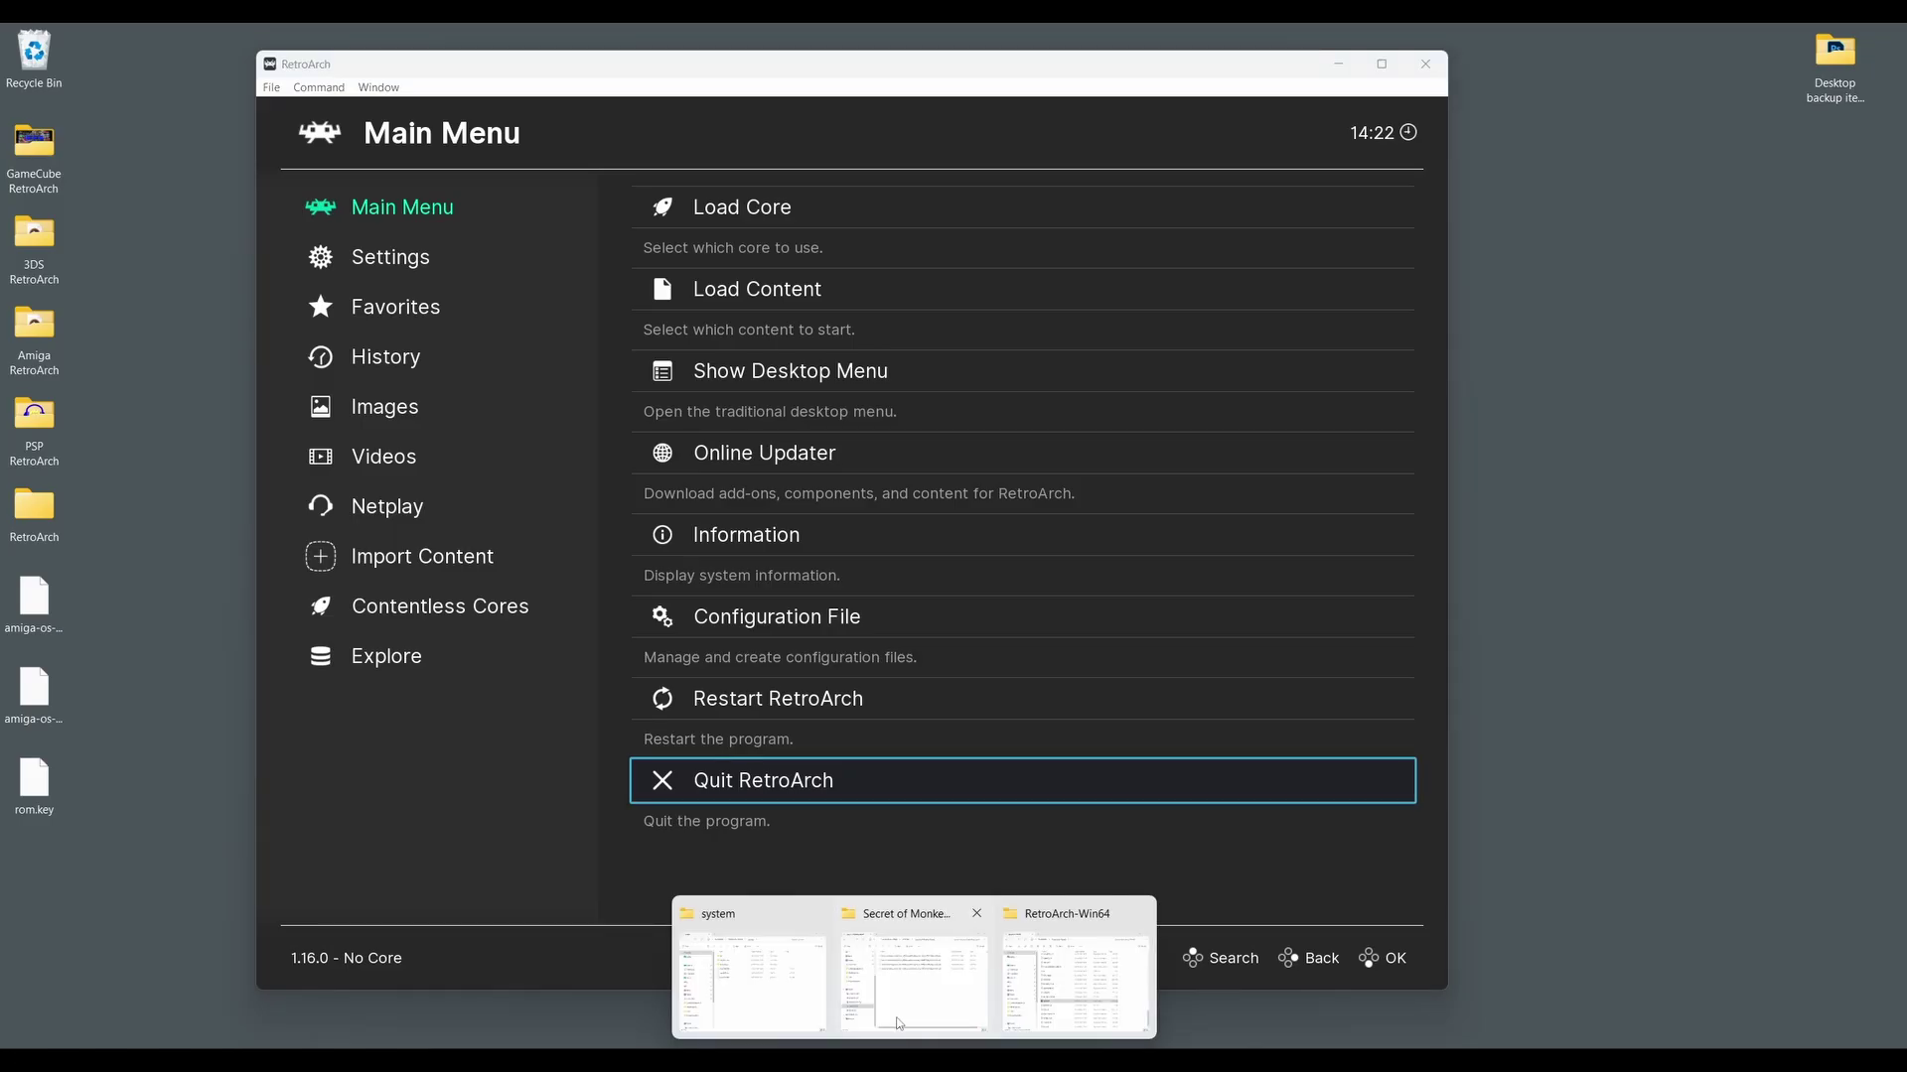
{"action": "left_click", "coordinate": [779, 990]}
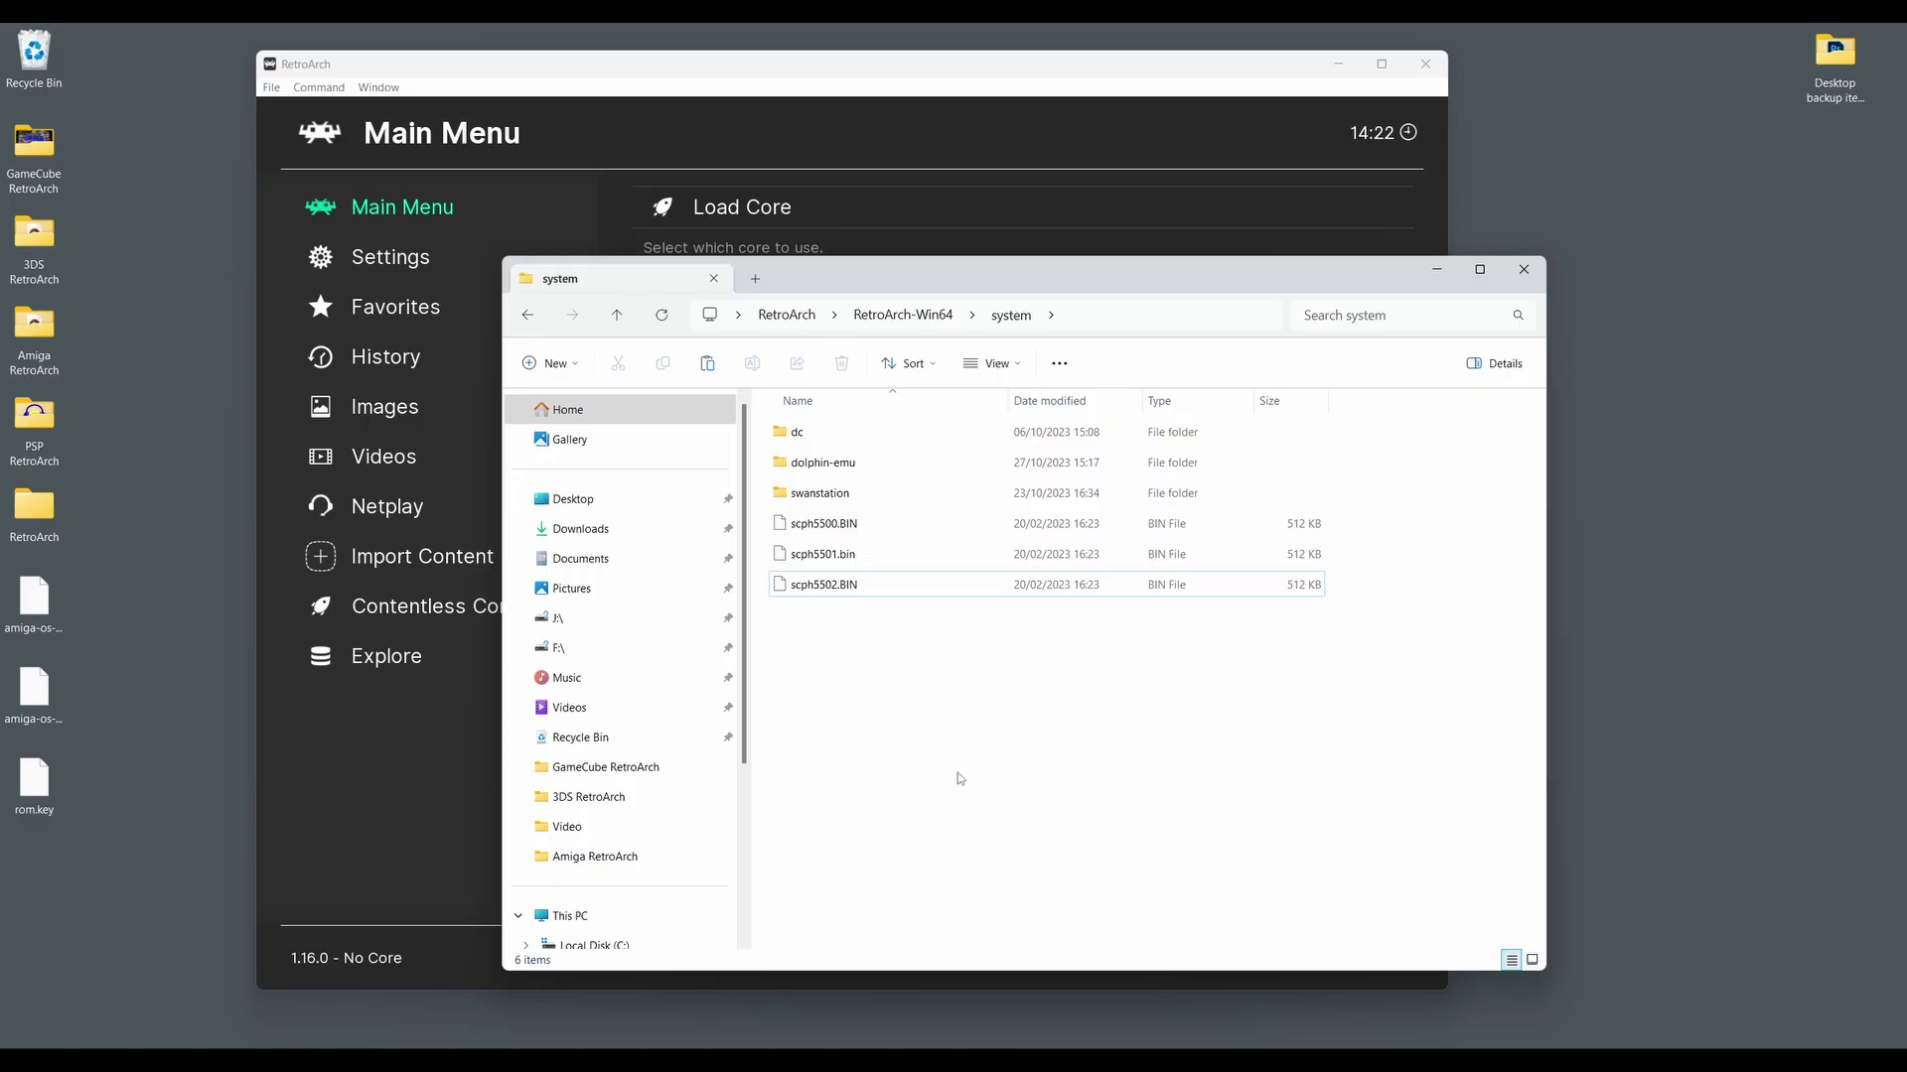
{"action": "left_click_drag", "start_coordinate": [146, 830], "coordinate": [858, 695]}
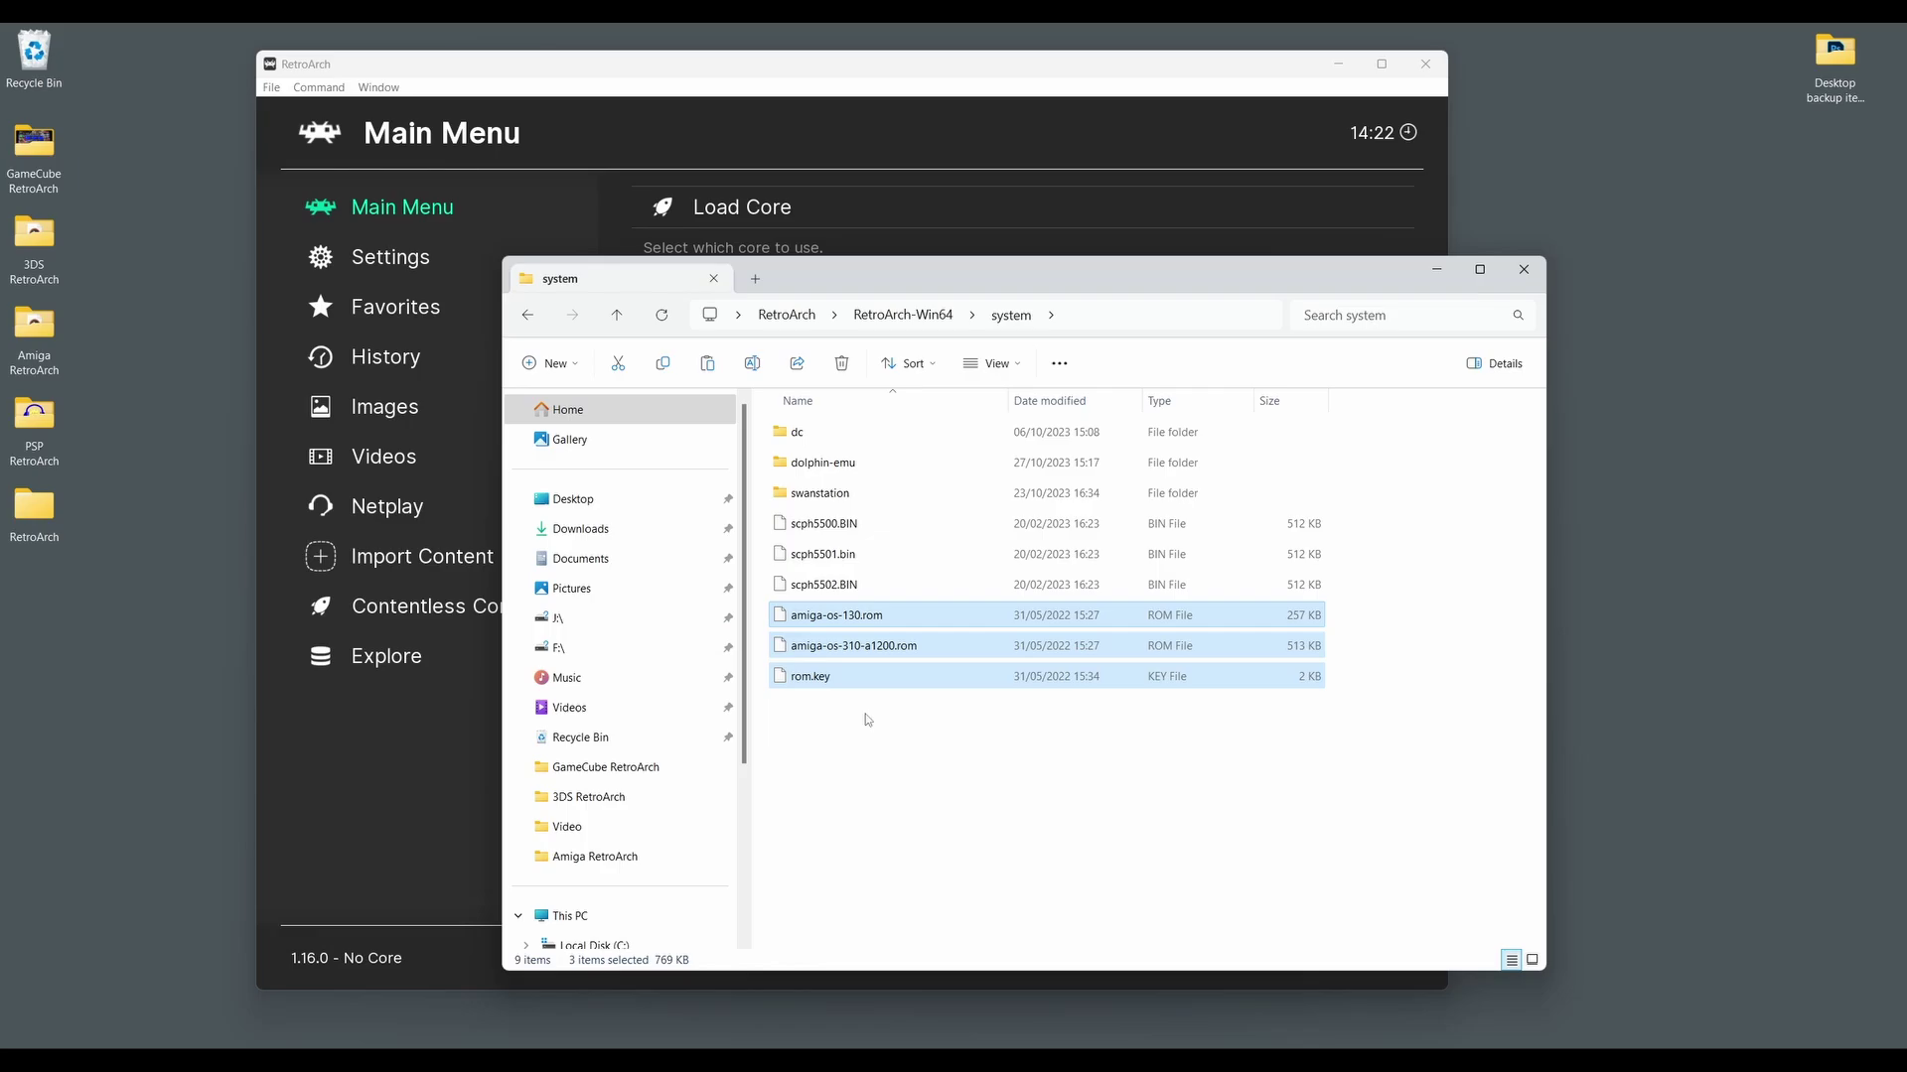
{"action": "left_click", "coordinate": [868, 719]}
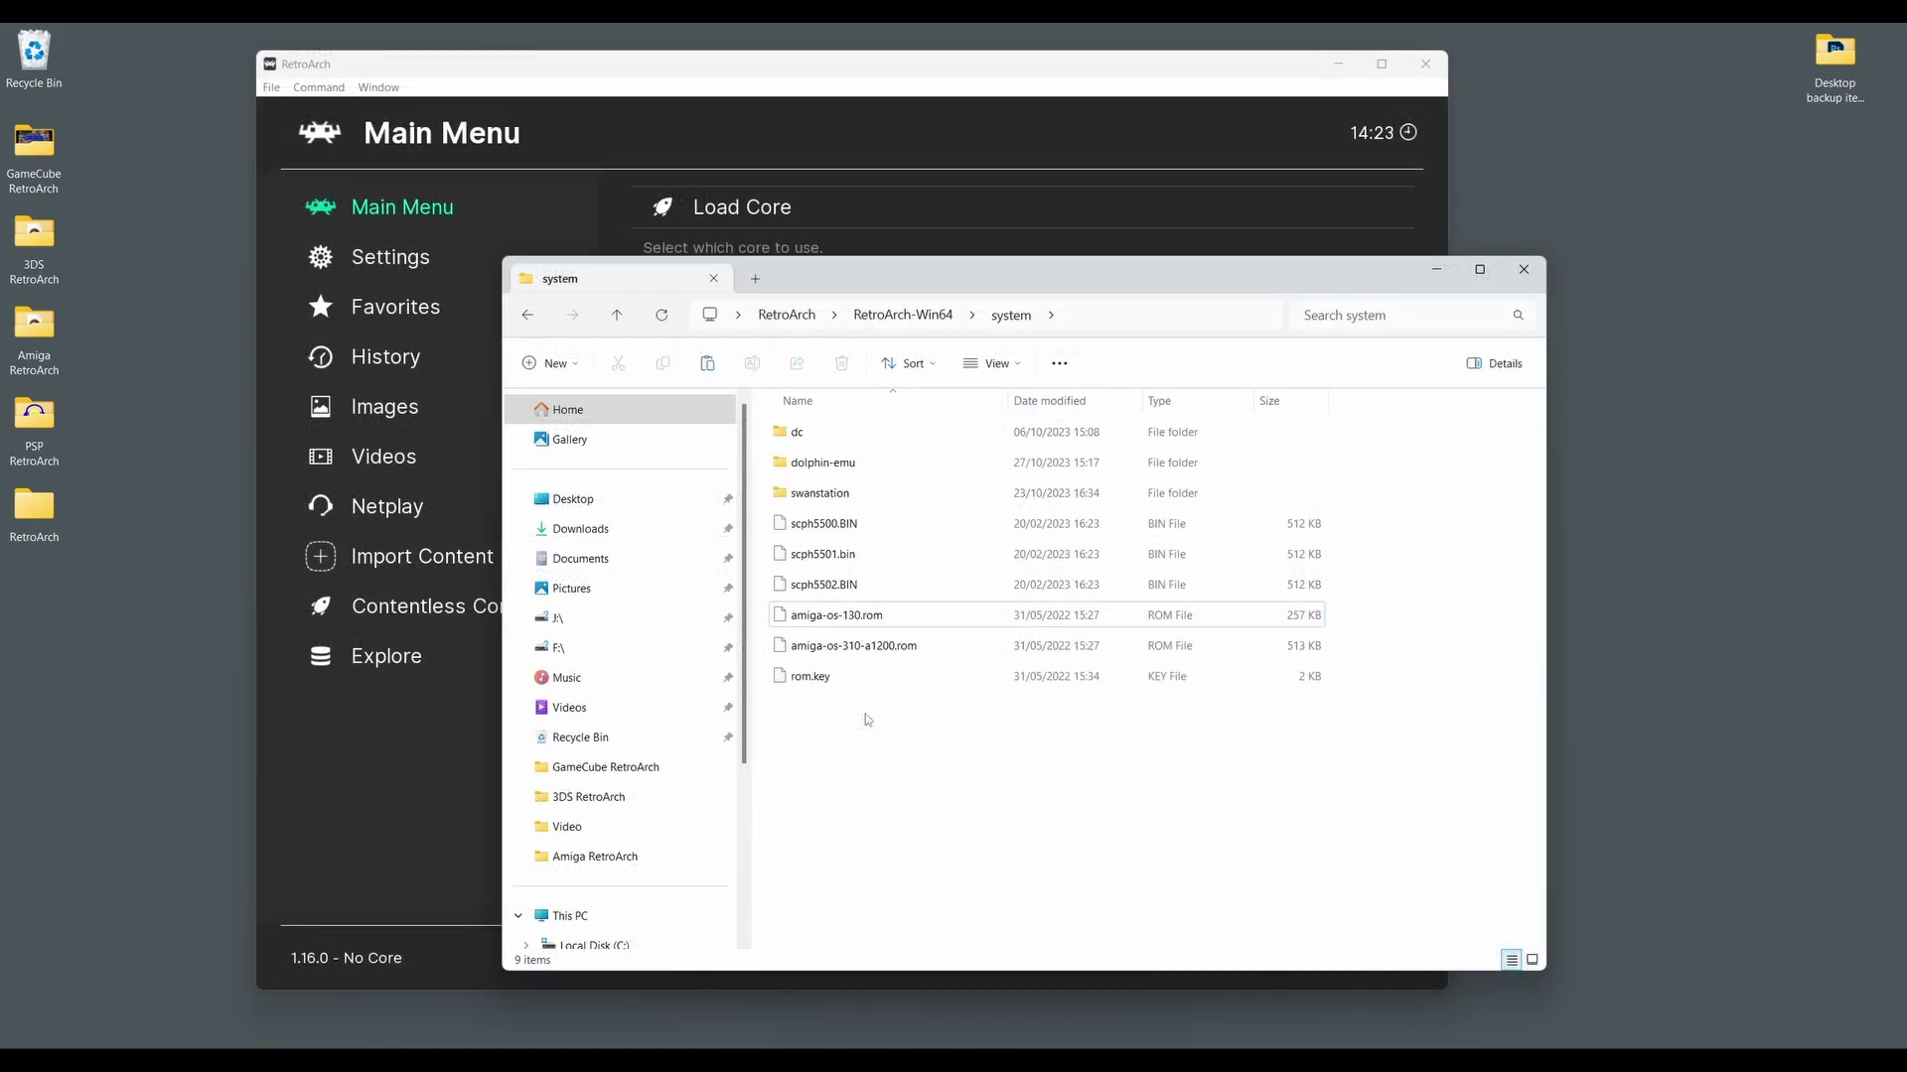
Step: Switch back to RetroArch and start loading content from the H:\ drive
{"action": "left_click", "coordinate": [907, 80]}
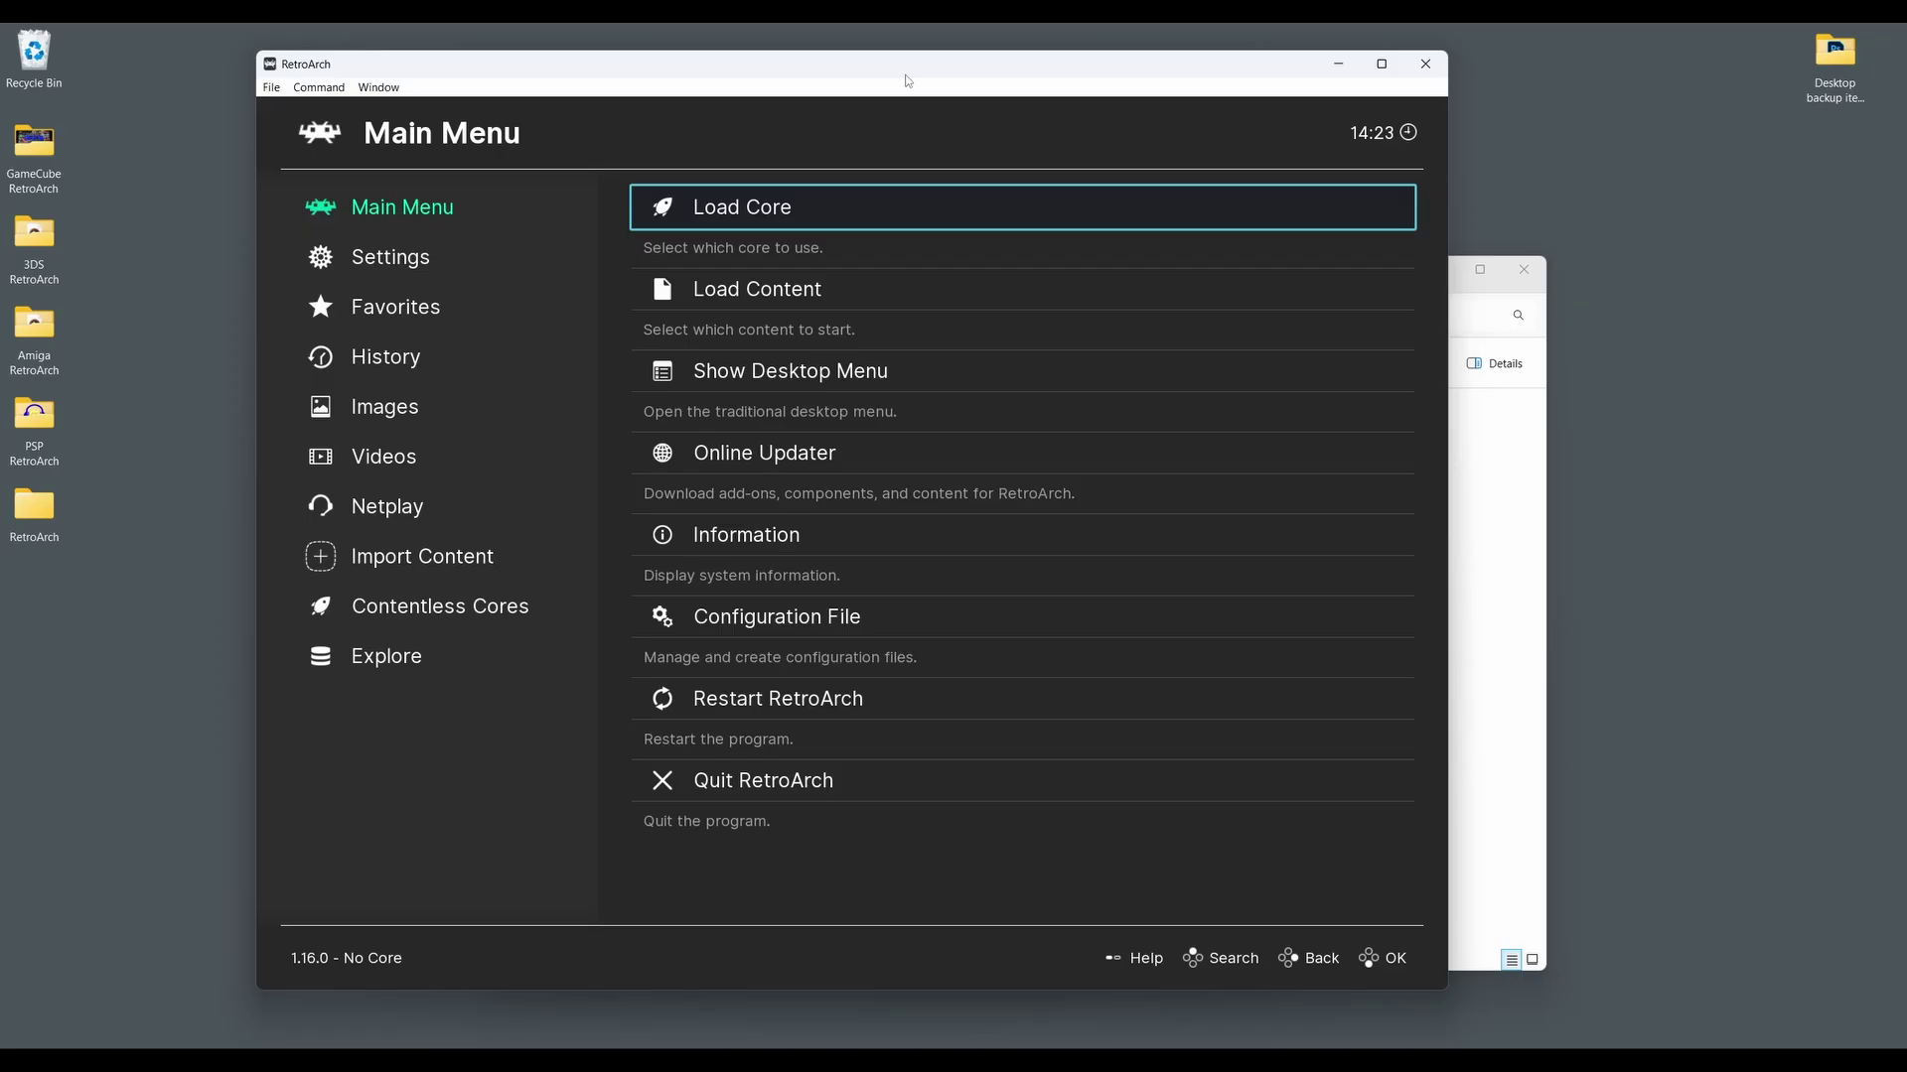
{"action": "key", "text": "Down"}
{"action": "key", "text": "Return"}
{"action": "key", "text": "Down"}
{"action": "key", "text": "Down"}
{"action": "key", "text": "Down"}
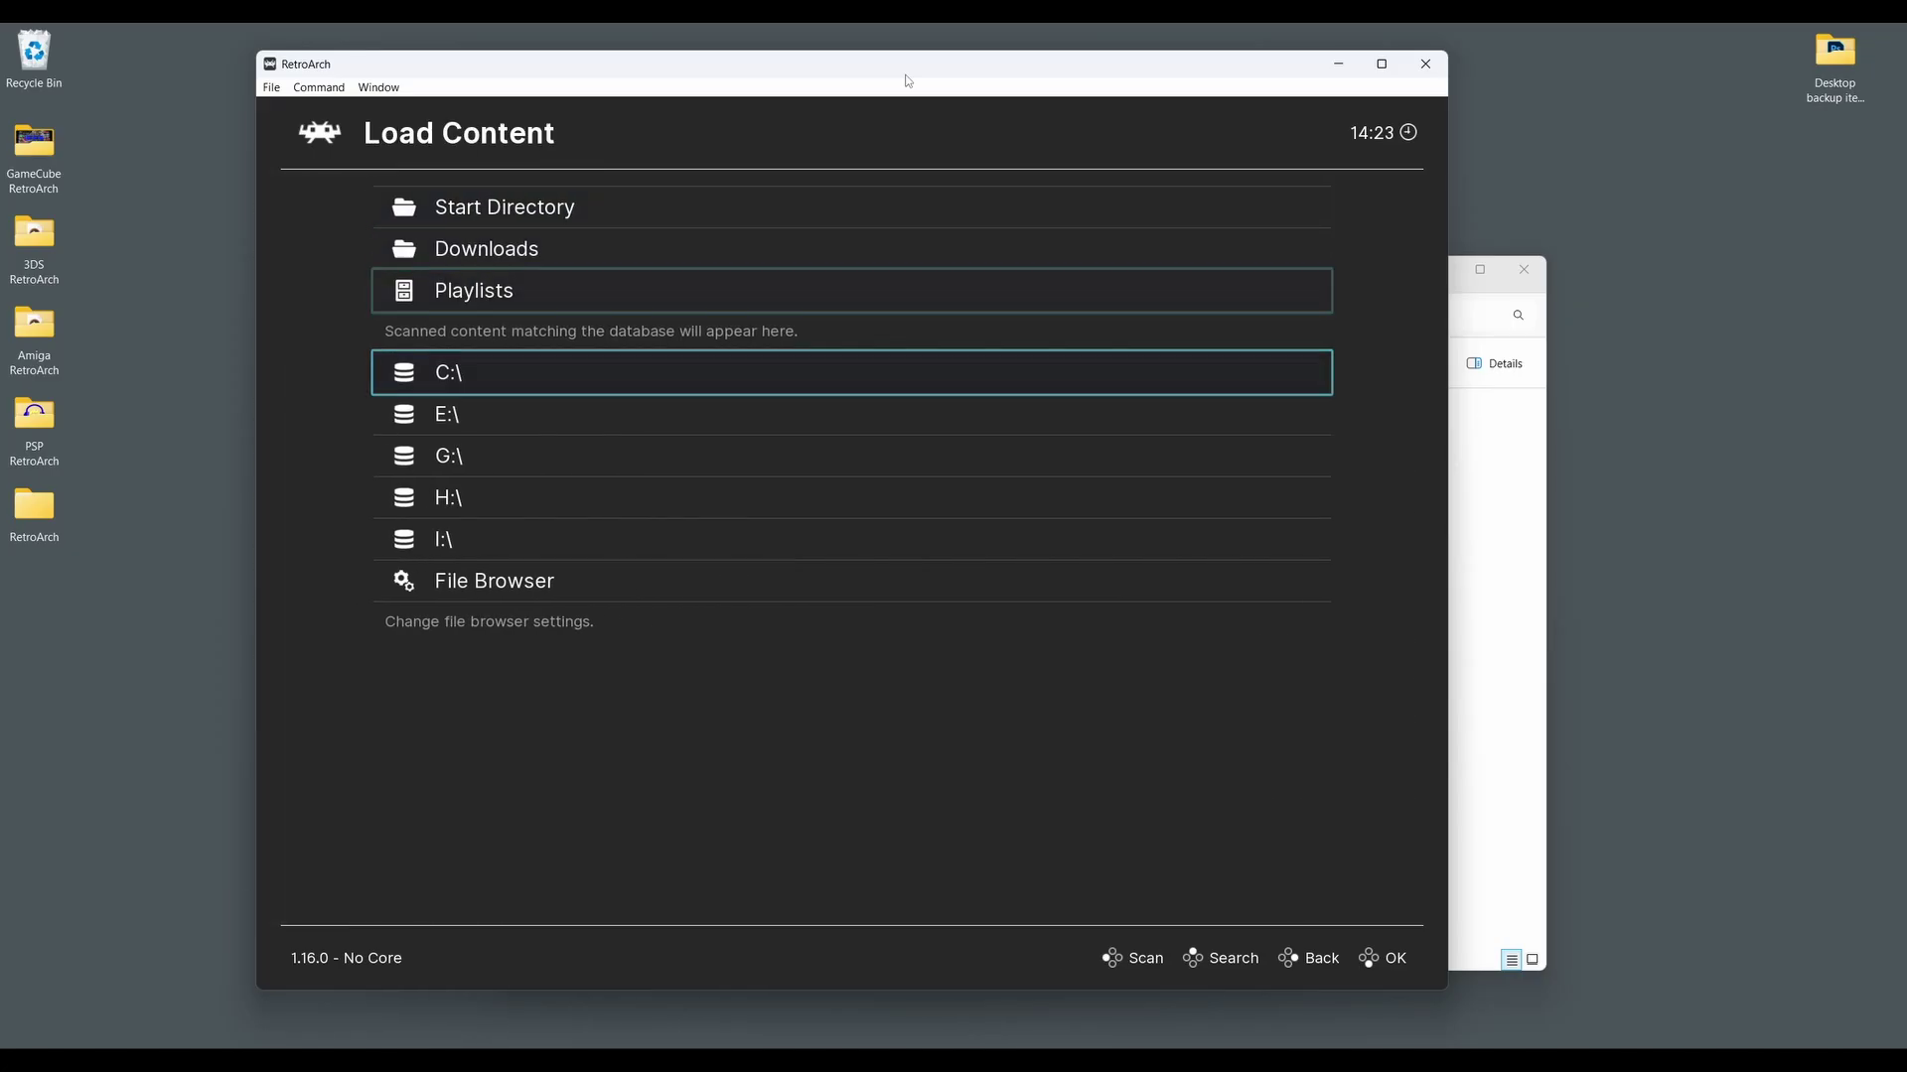
{"action": "key", "text": "Down"}
{"action": "key", "text": "Down"}
{"action": "key", "text": "Down"}
{"action": "key", "text": "Return"}
Step: Open the Emulation folder on the drive and its Emulator ROMs subfolder
{"action": "key", "text": "Down"}
{"action": "key", "text": "Down"}
{"action": "key", "text": "Down"}
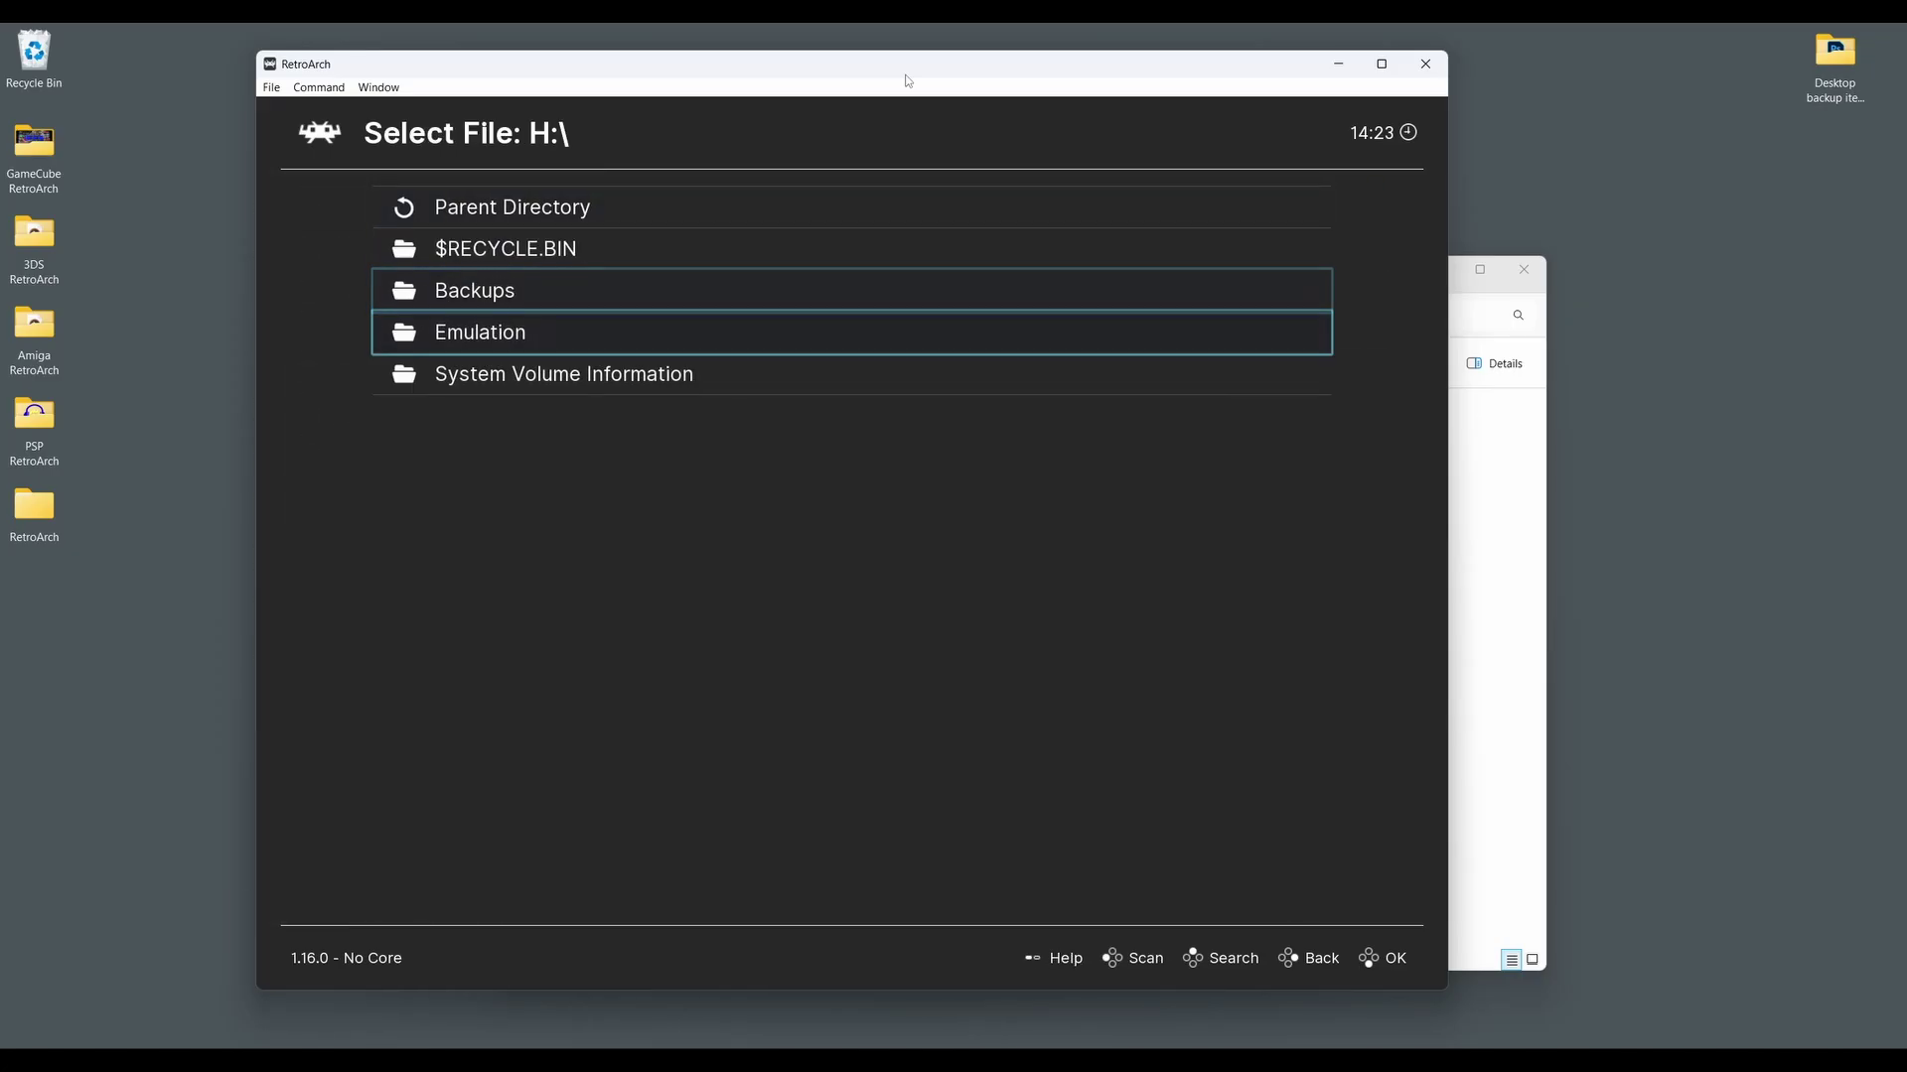
{"action": "key", "text": "Return"}
{"action": "key", "text": "Down"}
{"action": "key", "text": "Down"}
{"action": "key", "text": "Return"}
Step: Open the Commodore Amiga folder among the ROM folders and its ADF Files subfolder
{"action": "key", "text": "Down"}
{"action": "key", "text": "Down"}
{"action": "key", "text": "Down"}
{"action": "key", "text": "Down"}
{"action": "key", "text": "Down"}
{"action": "key", "text": "Down"}
{"action": "key", "text": "Down"}
{"action": "key", "text": "Down"}
{"action": "key", "text": "Down"}
{"action": "key", "text": "Down"}
{"action": "key", "text": "Down"}
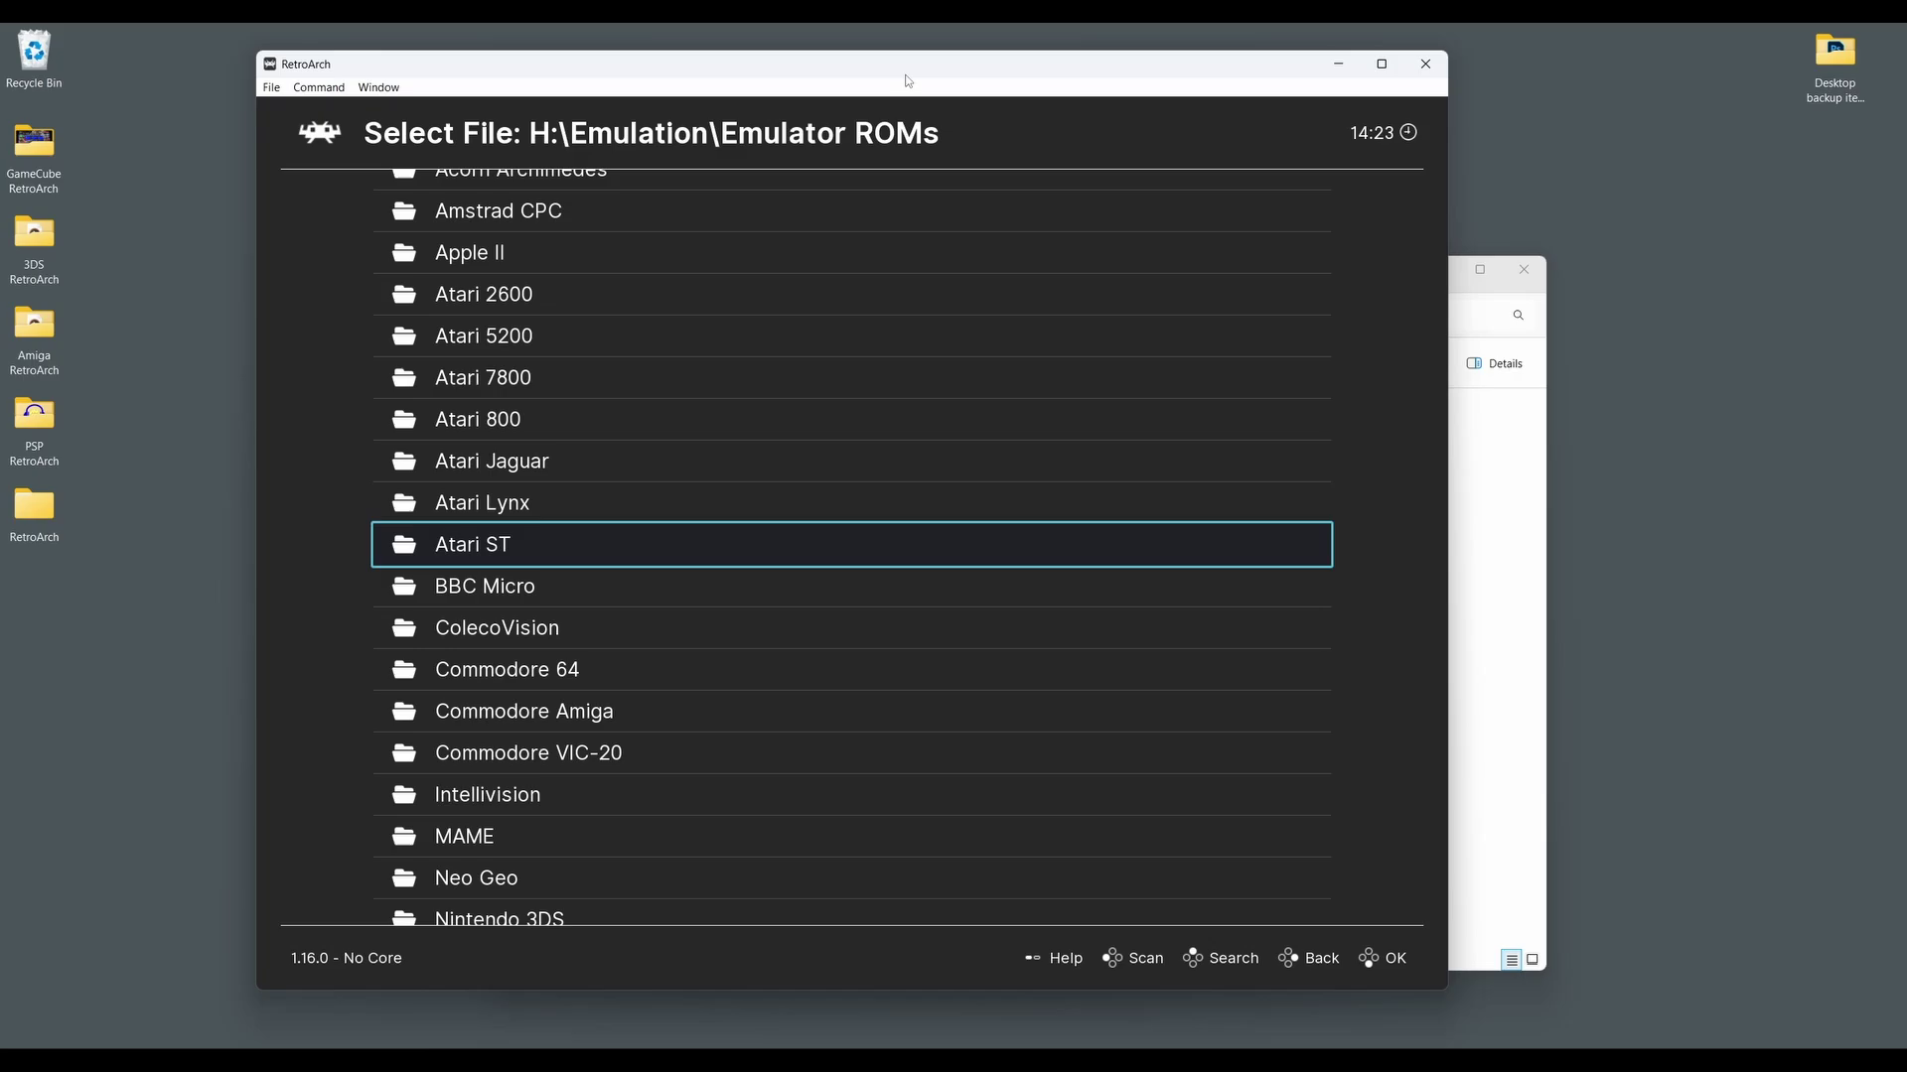
{"action": "key", "text": "Down"}
{"action": "key", "text": "Down"}
{"action": "key", "text": "Down"}
{"action": "key", "text": "Down"}
{"action": "key", "text": "Return"}
{"action": "key", "text": "Down"}
{"action": "key", "text": "Return"}
Step: Try to load the first disk image from the Secret of Monkey Island folder
{"action": "key", "text": "Down"}
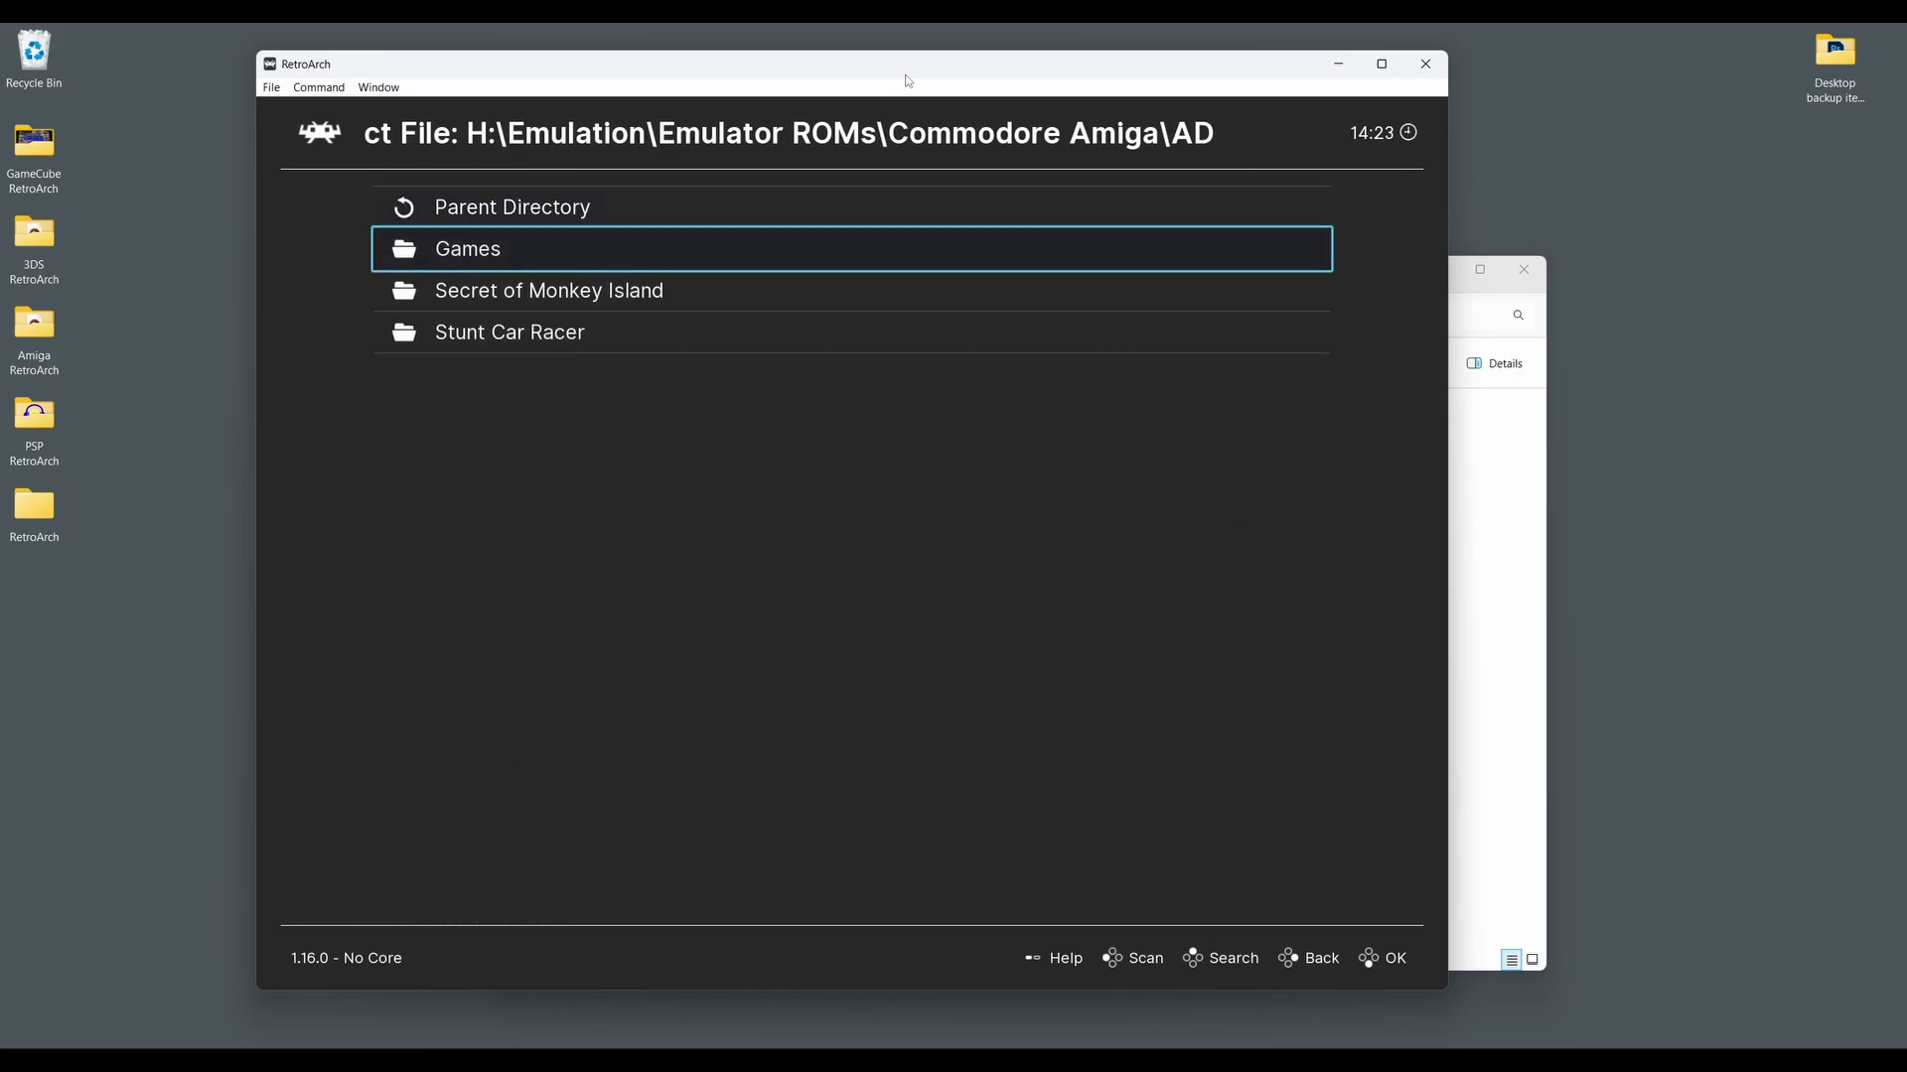
{"action": "key", "text": "Down"}
{"action": "key", "text": "Down"}
{"action": "key", "text": "Return"}
{"action": "key", "text": "Down"}
{"action": "key", "text": "Return"}
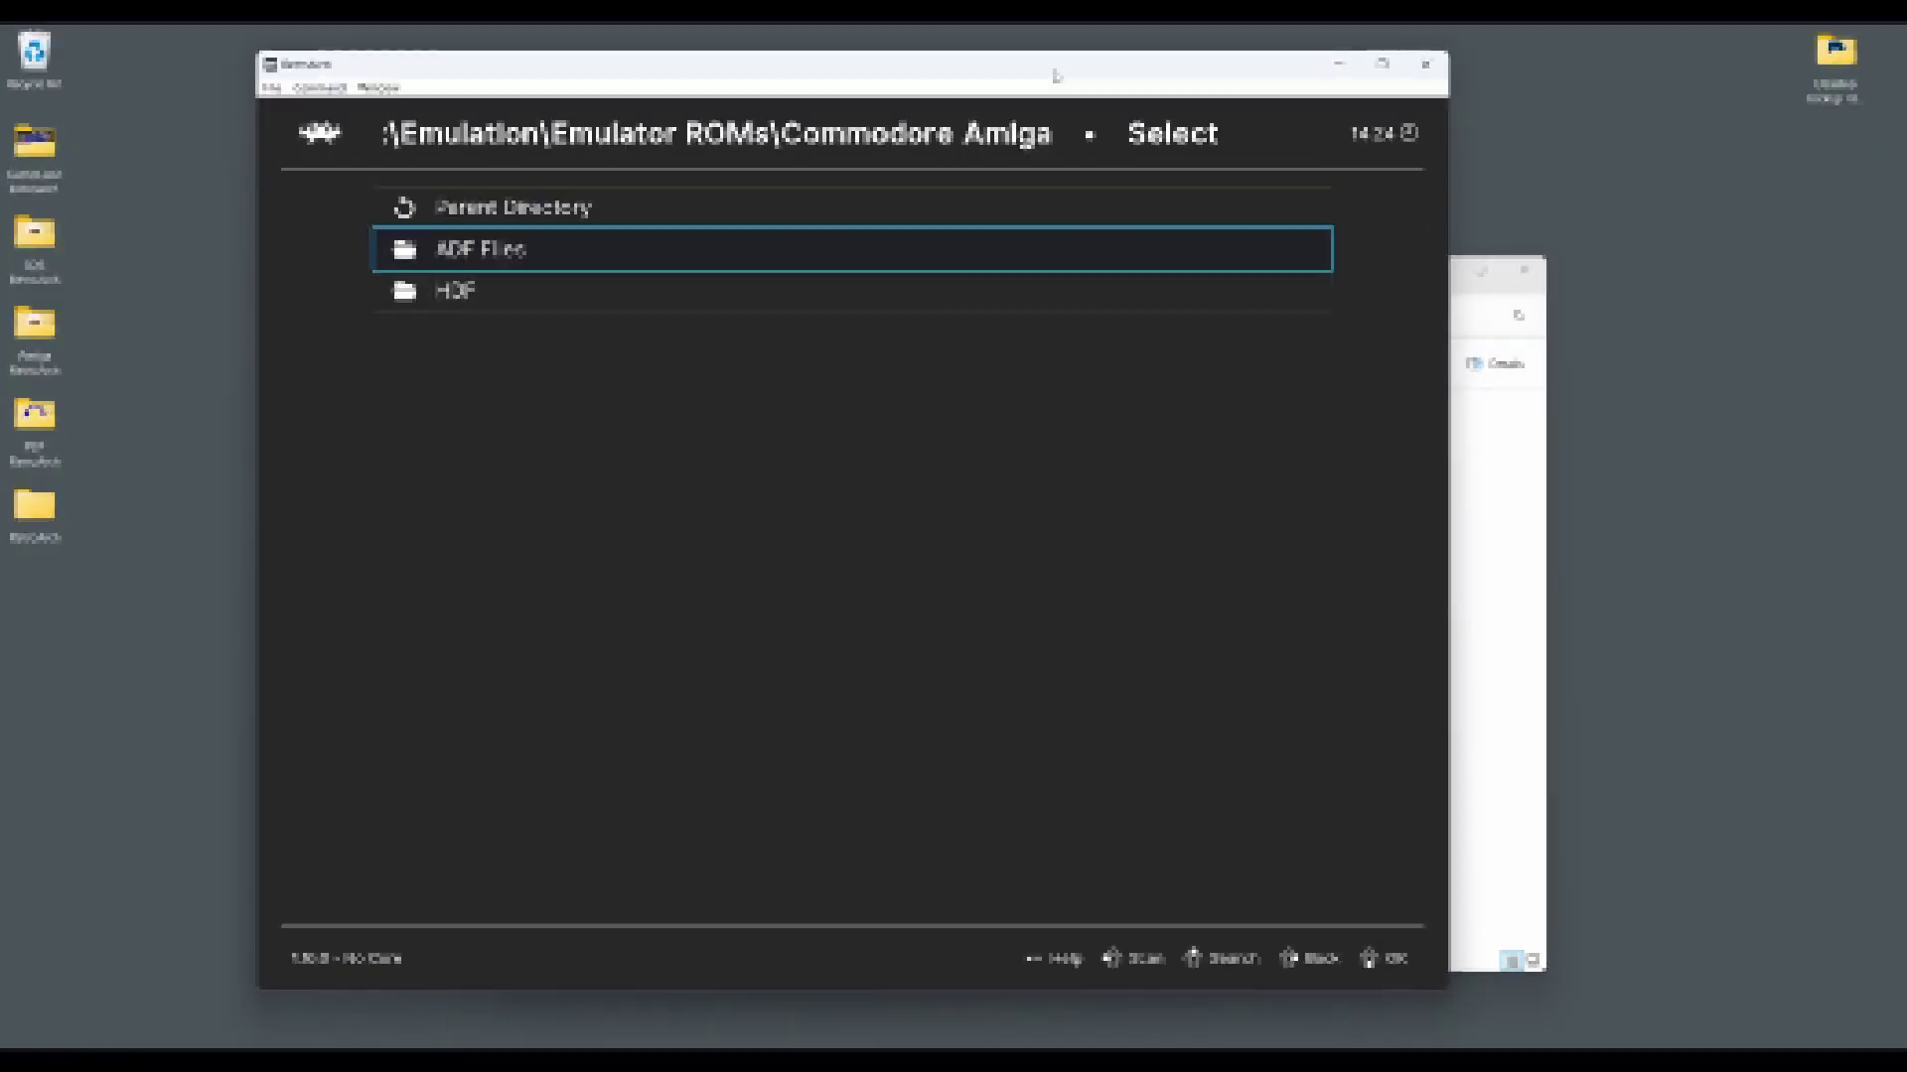
Step: Reopen ADF Files and its Secret of Monkey Island folder, and run the Disk 1 of 4 image
{"action": "key", "text": "Return"}
{"action": "key", "text": "Down"}
{"action": "key", "text": "Down"}
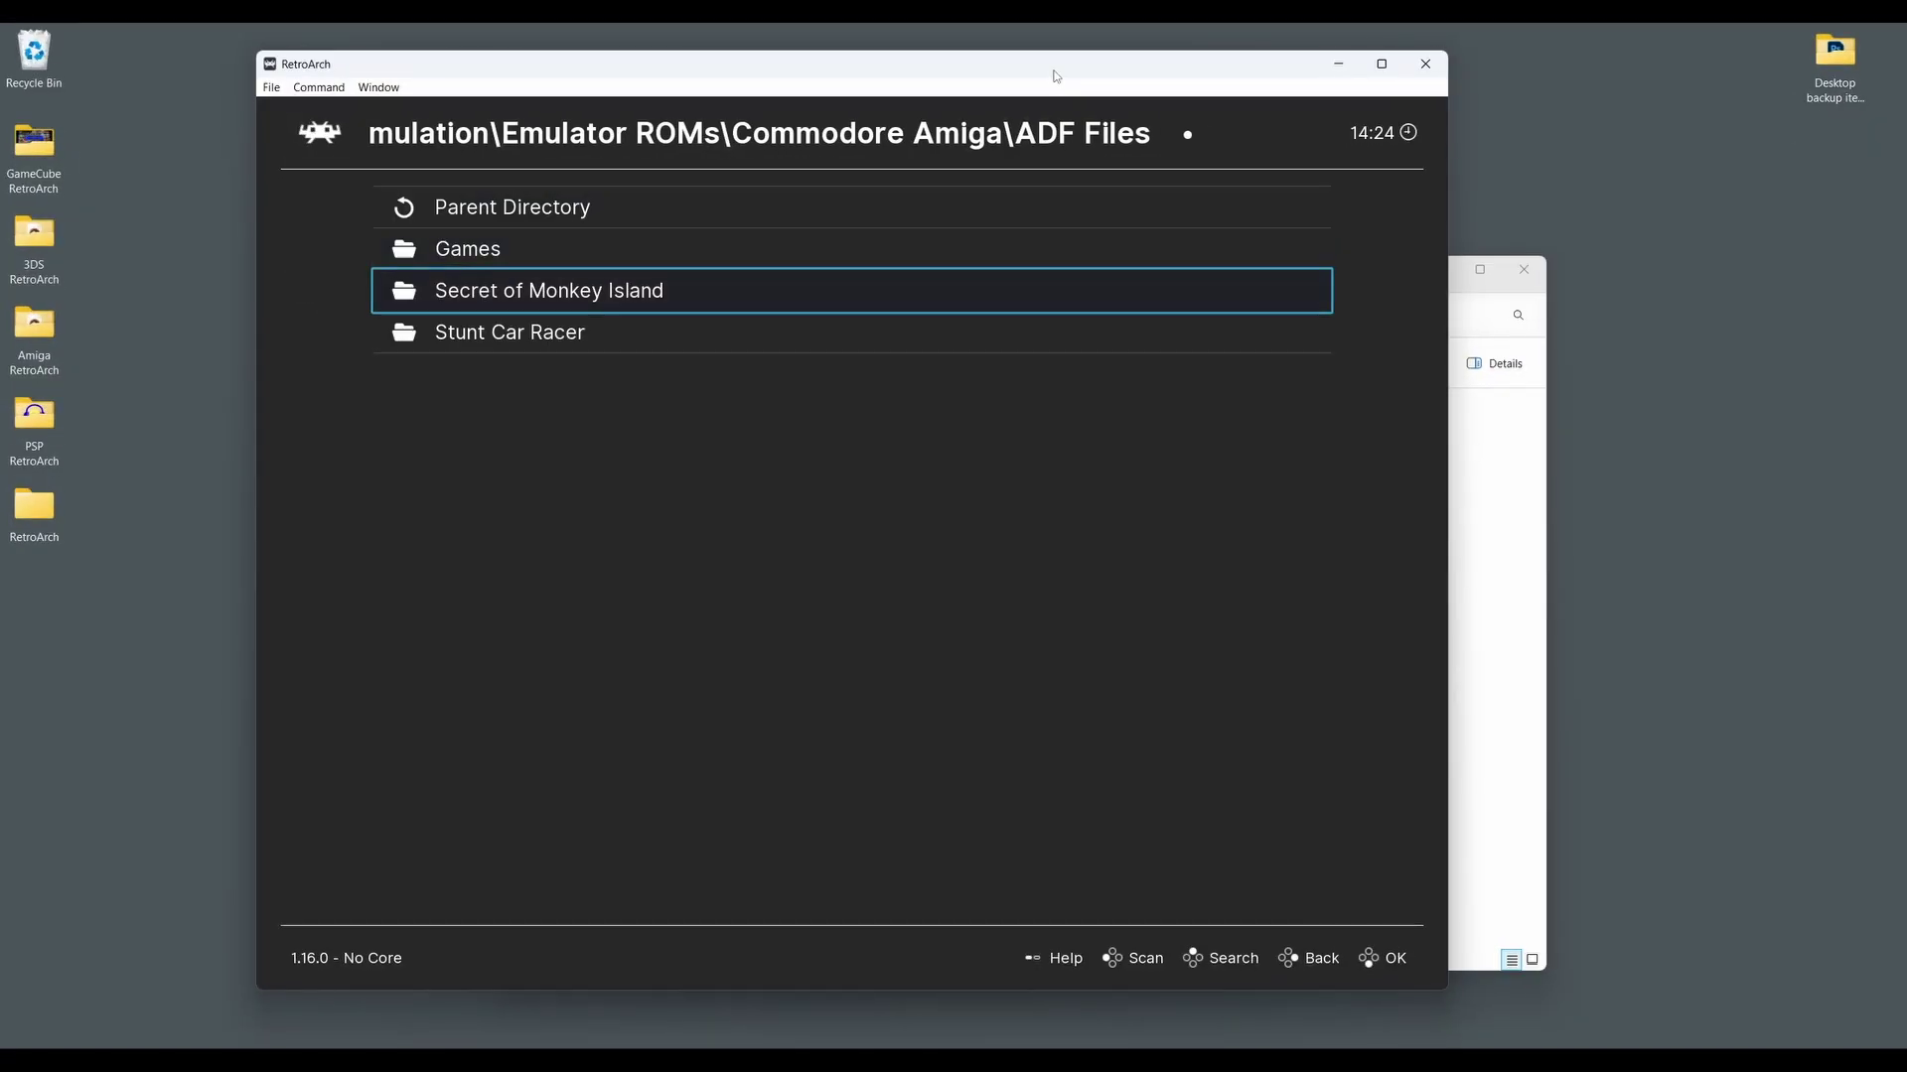
{"action": "key", "text": "Return"}
{"action": "key", "text": "Down"}
{"action": "key", "text": "Return"}
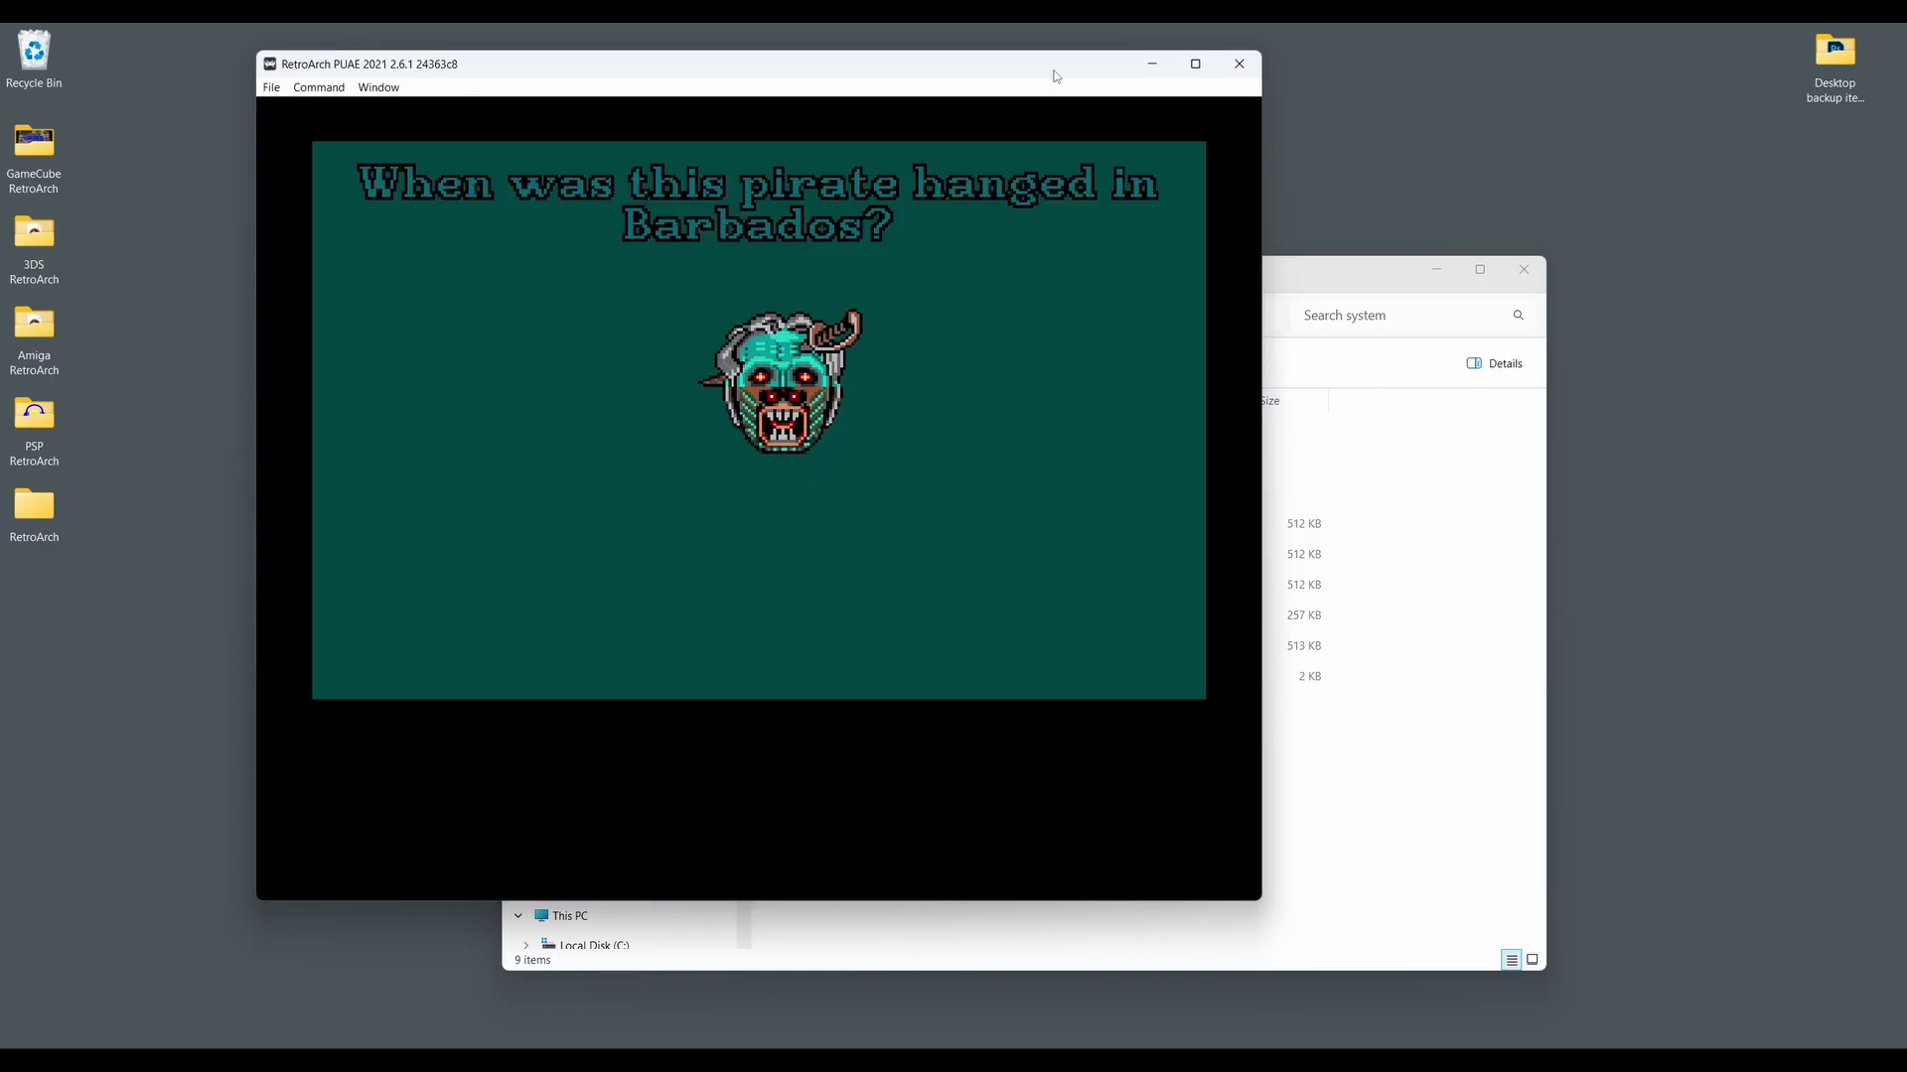
Step: Open the Disc Control options for the running game
{"action": "key", "text": "F1"}
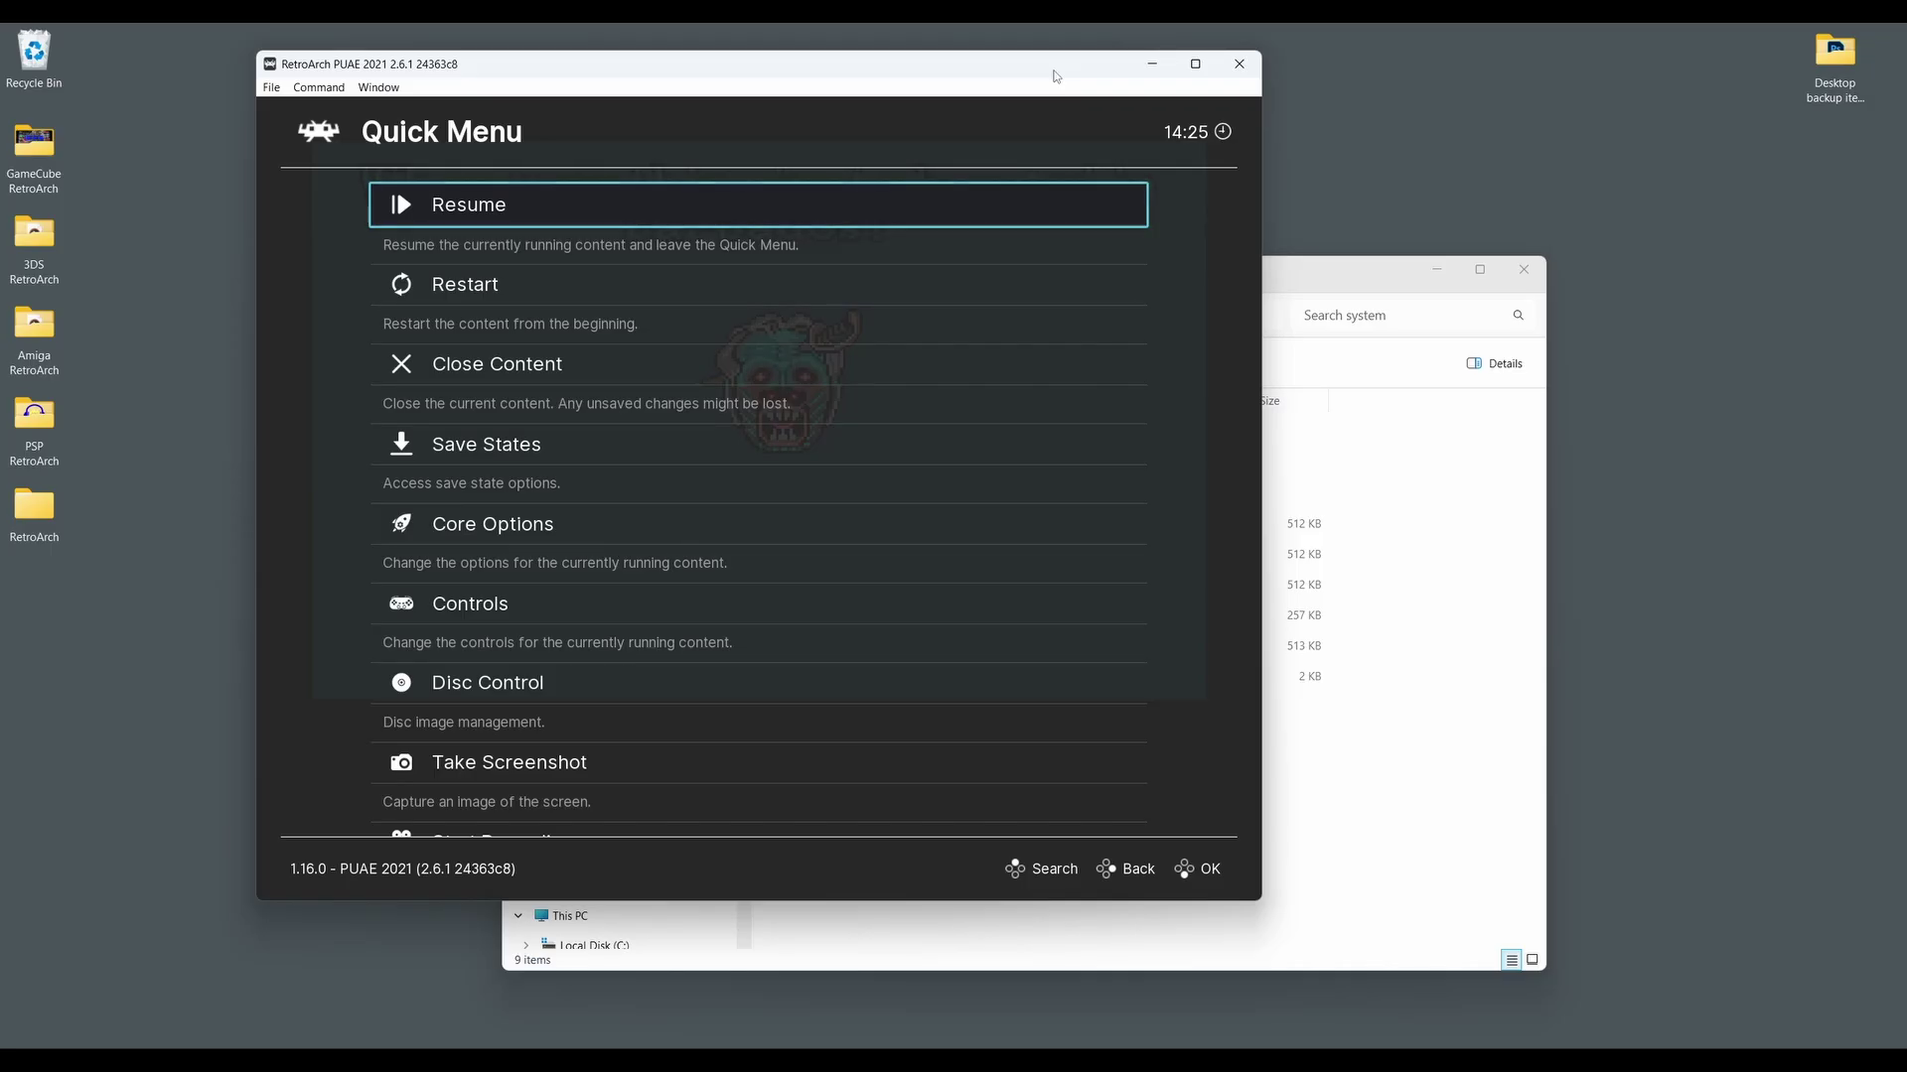
{"action": "key", "text": "Down"}
{"action": "key", "text": "Down"}
{"action": "key", "text": "Down"}
{"action": "key", "text": "Down"}
{"action": "key", "text": "Down"}
{"action": "key", "text": "Down"}
{"action": "key", "text": "Down"}
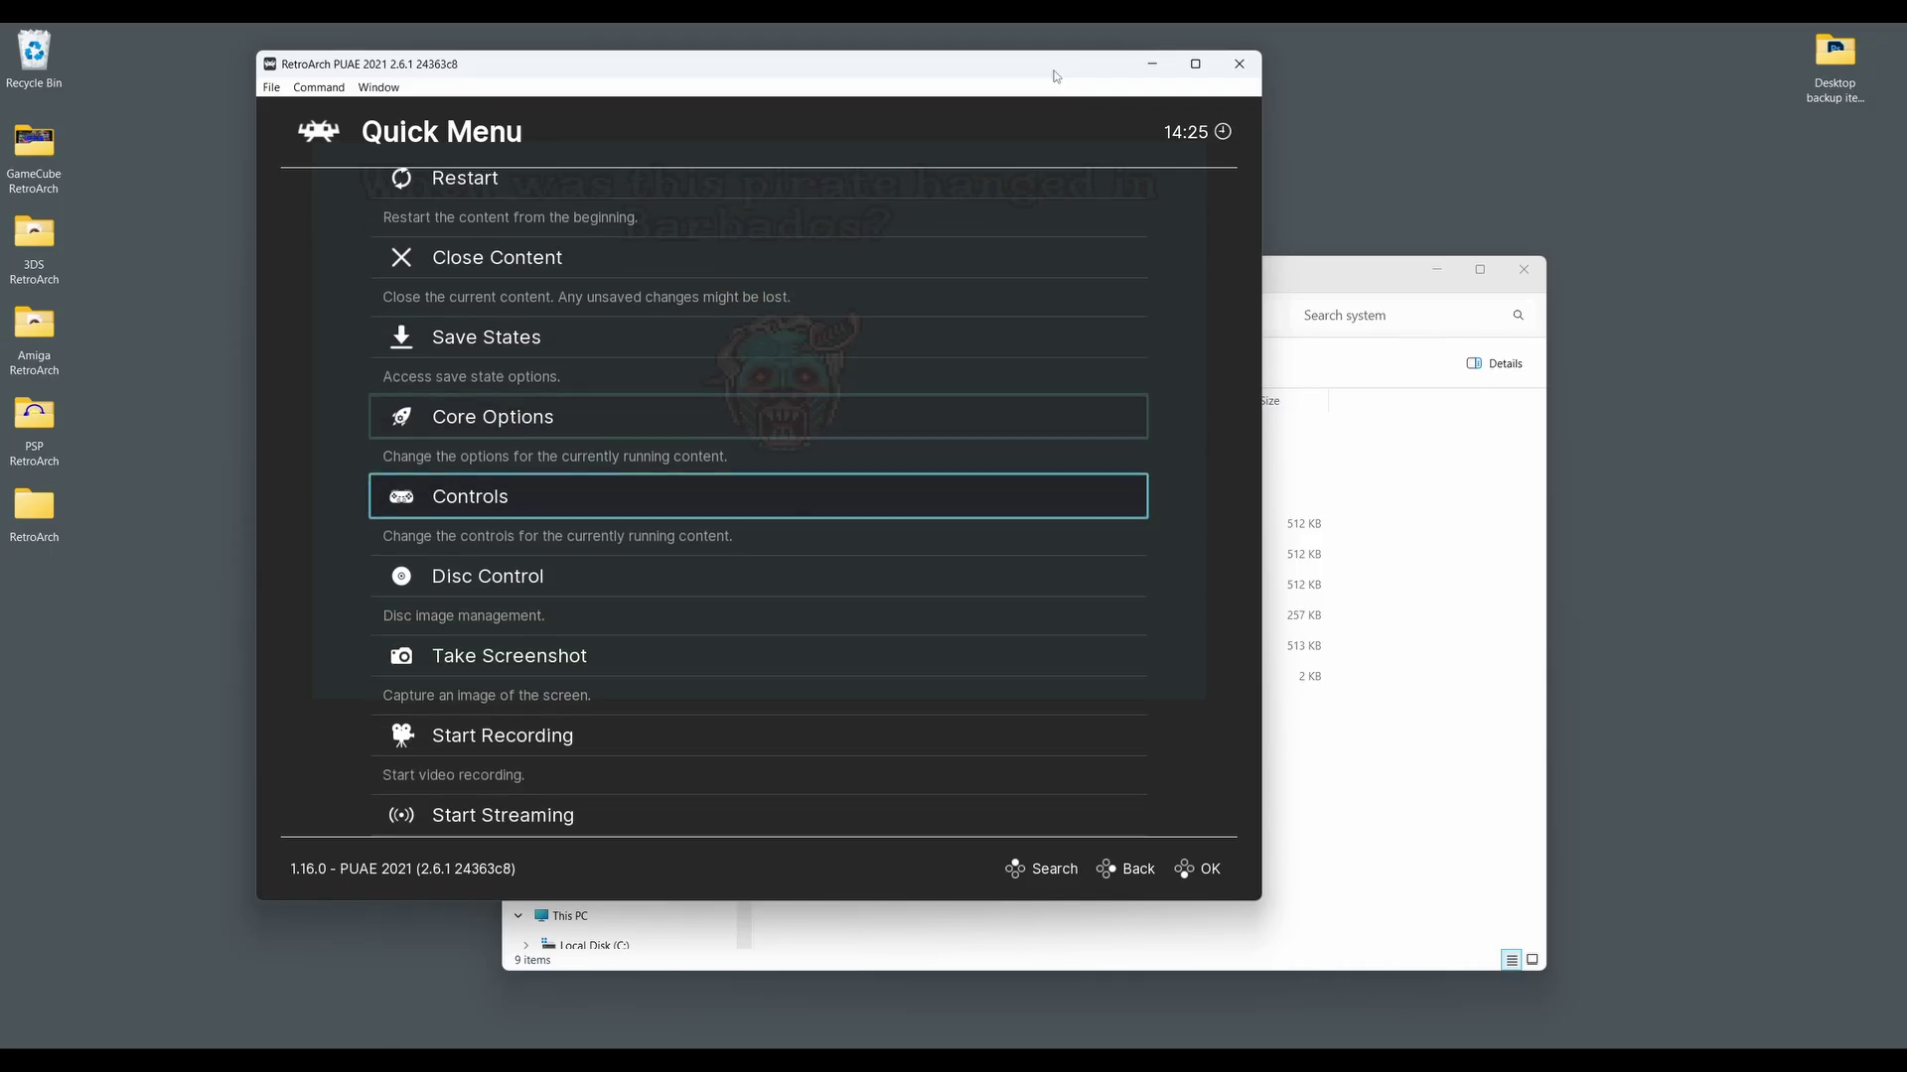
{"action": "key", "text": "Up"}
{"action": "key", "text": "Return"}
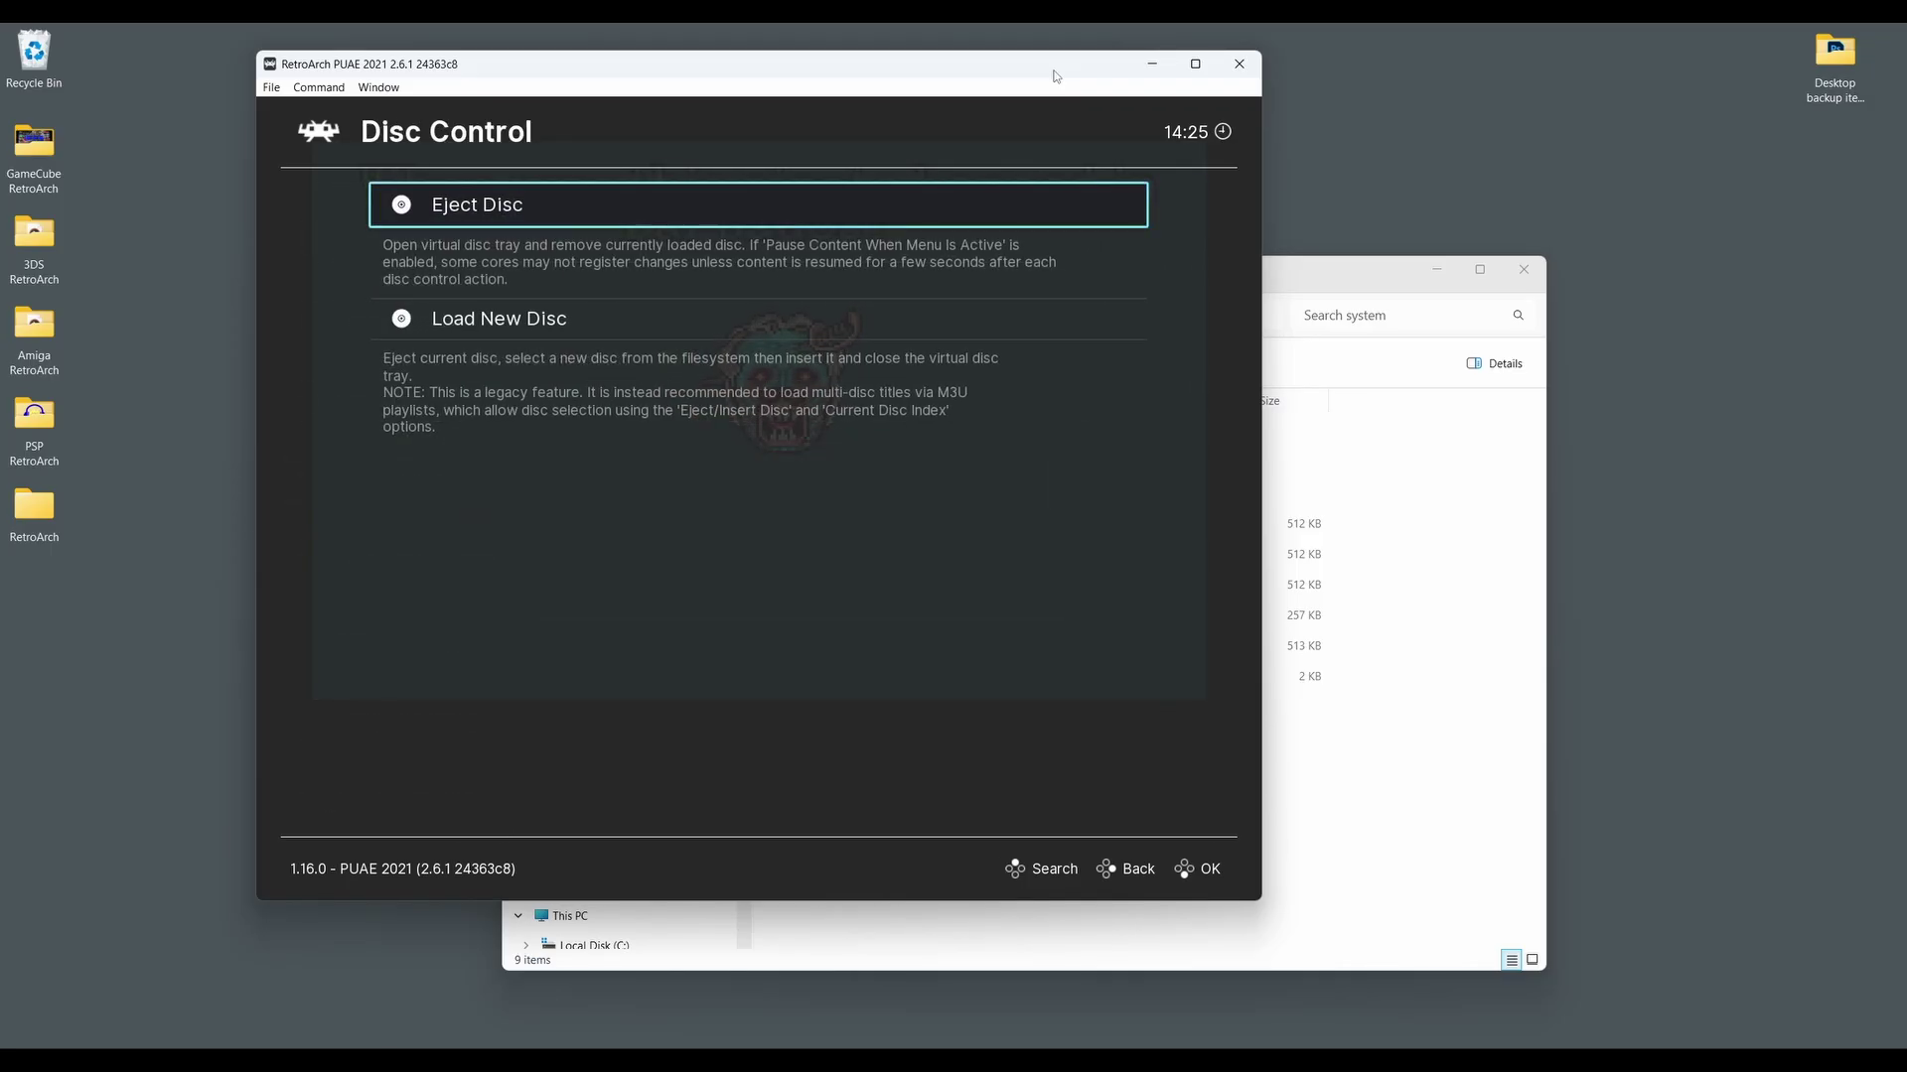
Step: Eject the current disc and insert the Secret of Monkey Island Disk 2 of 4 image in its place
{"action": "key", "text": "Return"}
{"action": "key", "text": "Down"}
{"action": "key", "text": "Return"}
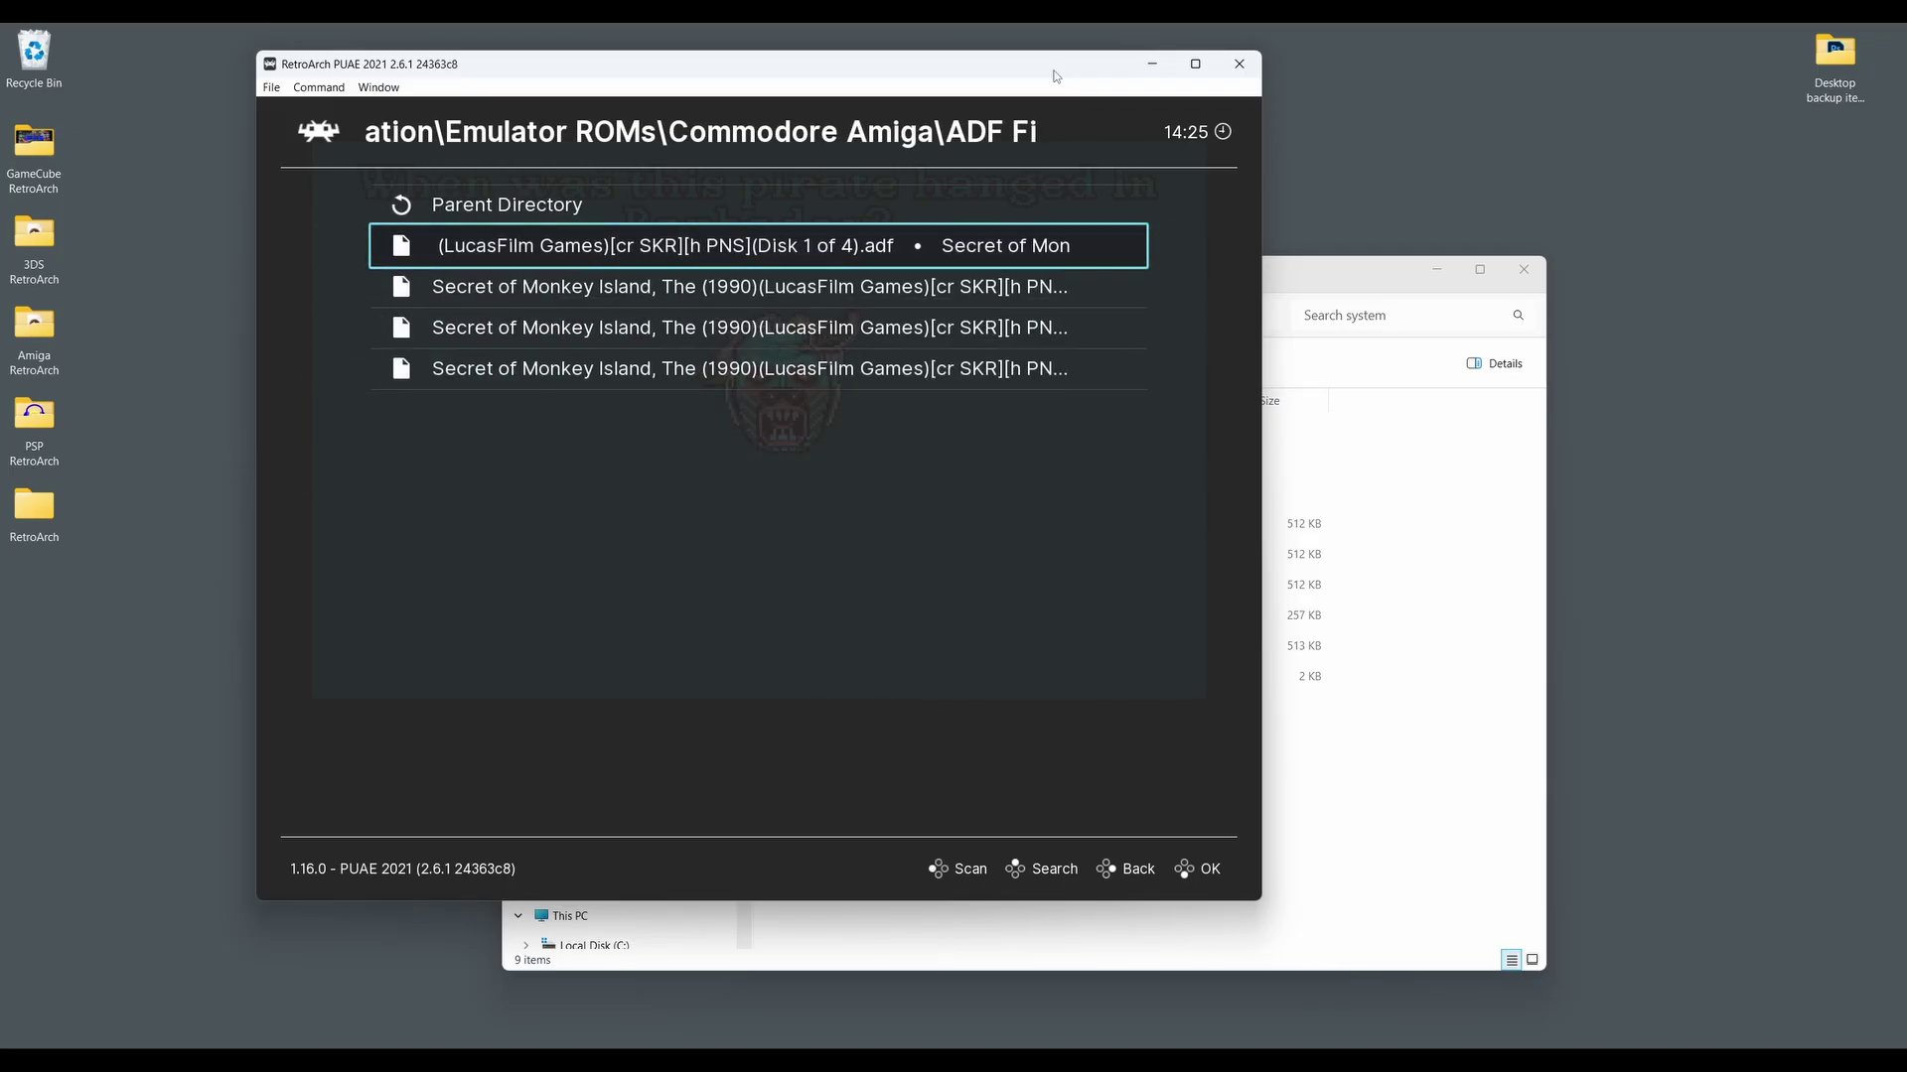
{"action": "key", "text": "Down"}
{"action": "key", "text": "Return"}
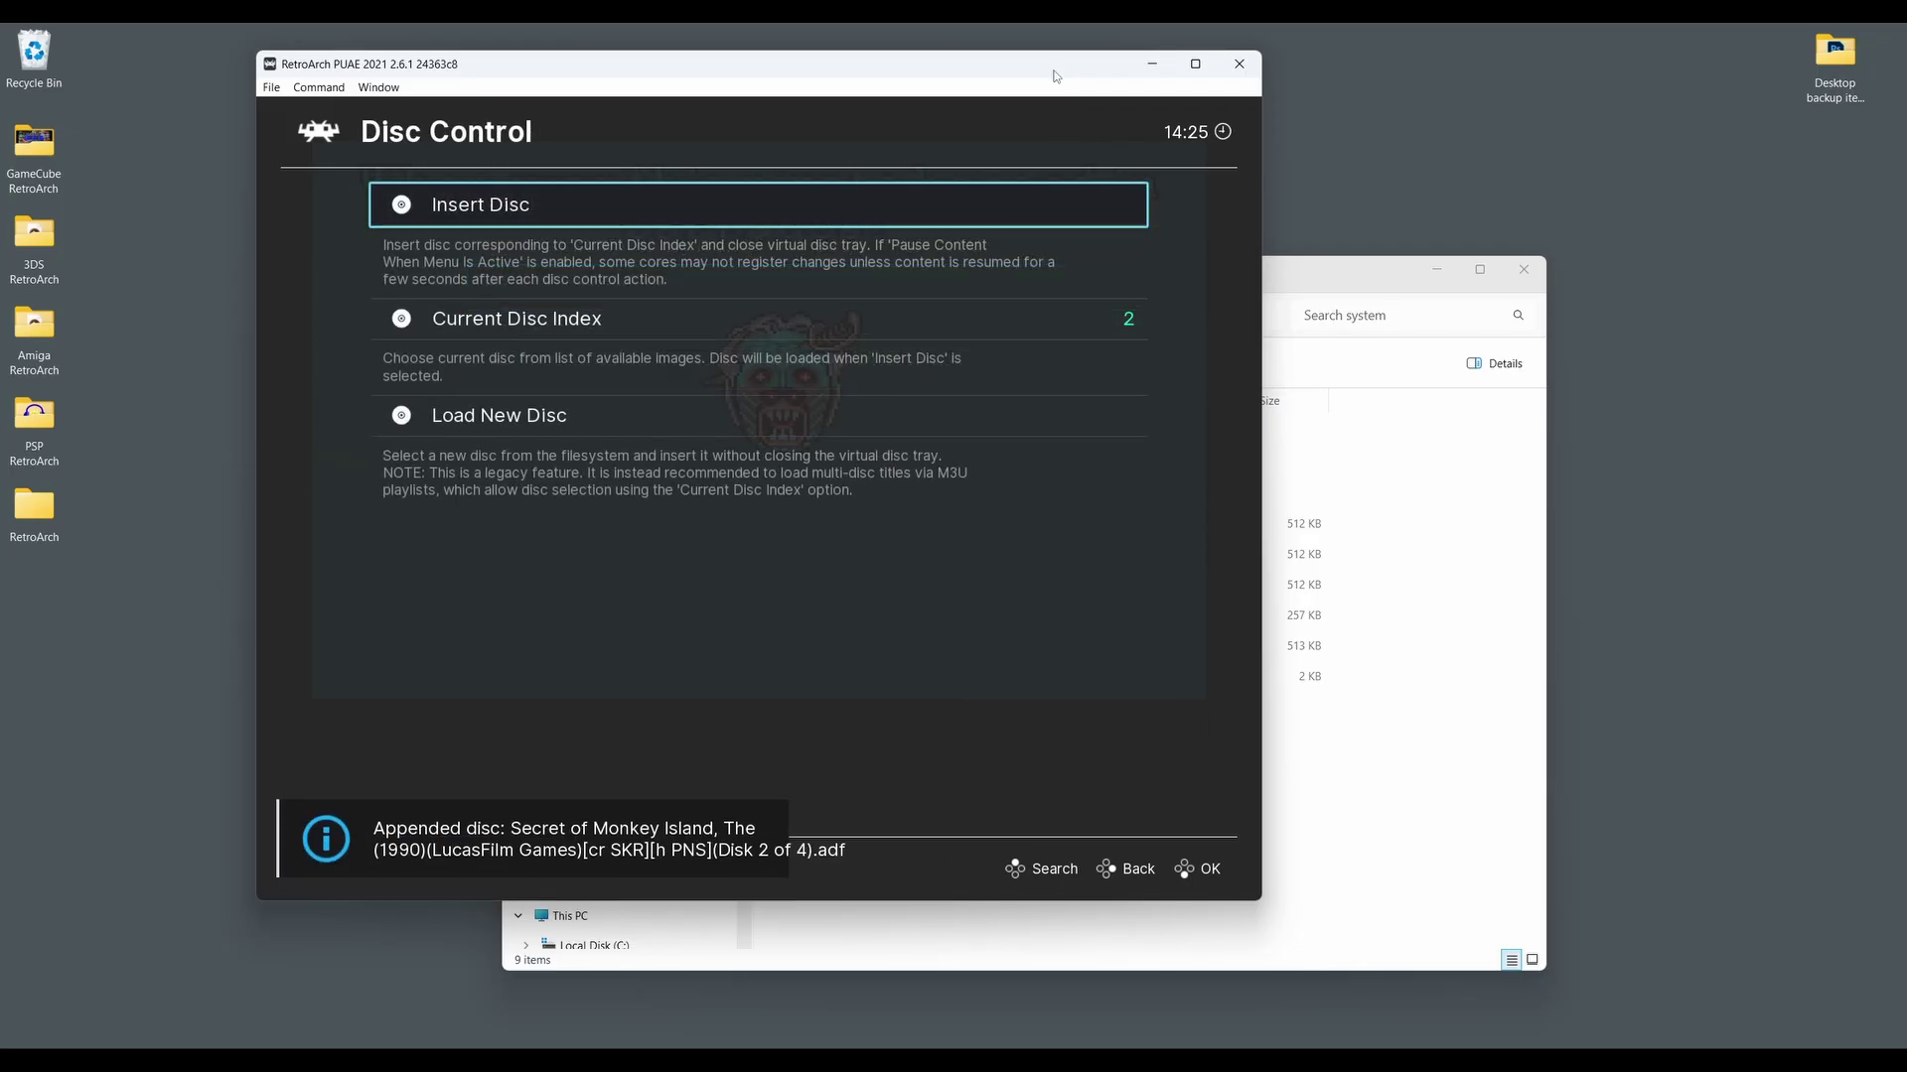
{"action": "key", "text": "Return"}
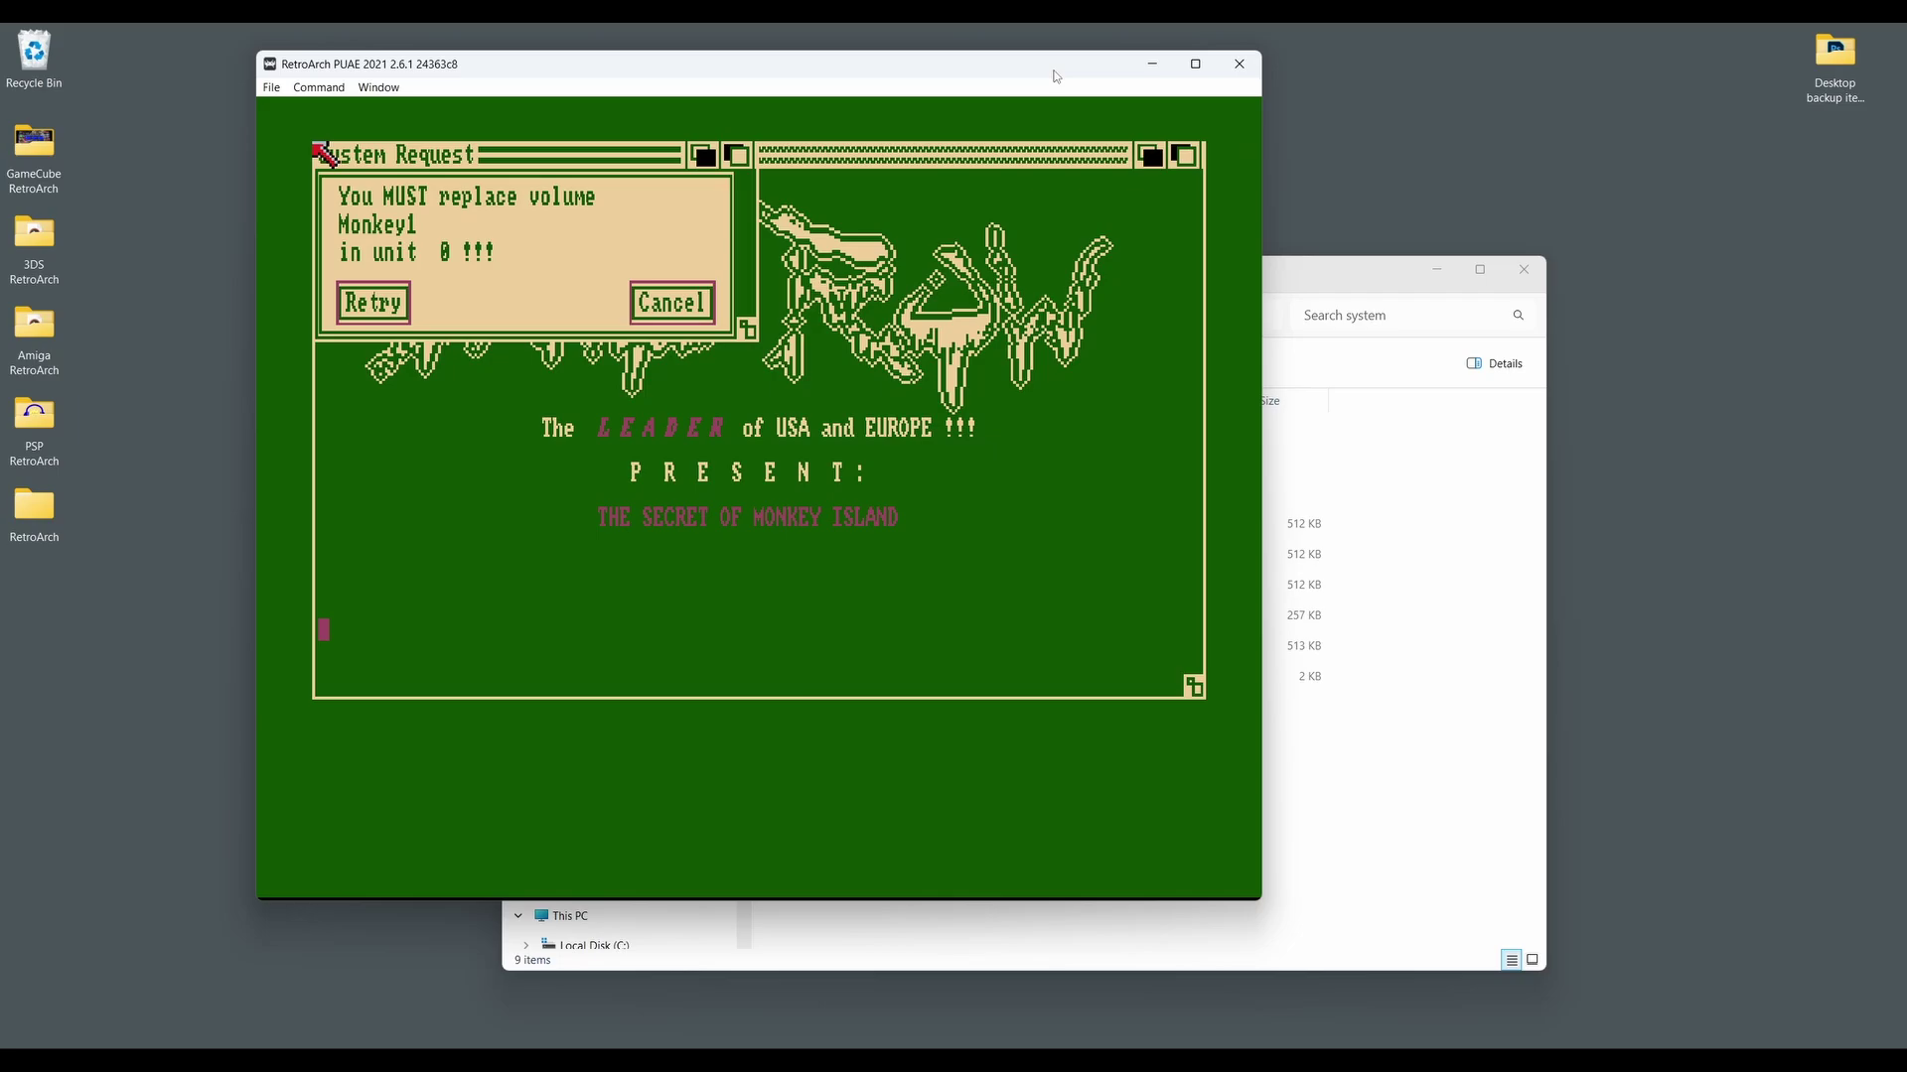
Step: Return to the running game's Disc Control options and eject the inserted disc
{"action": "key", "text": "F1"}
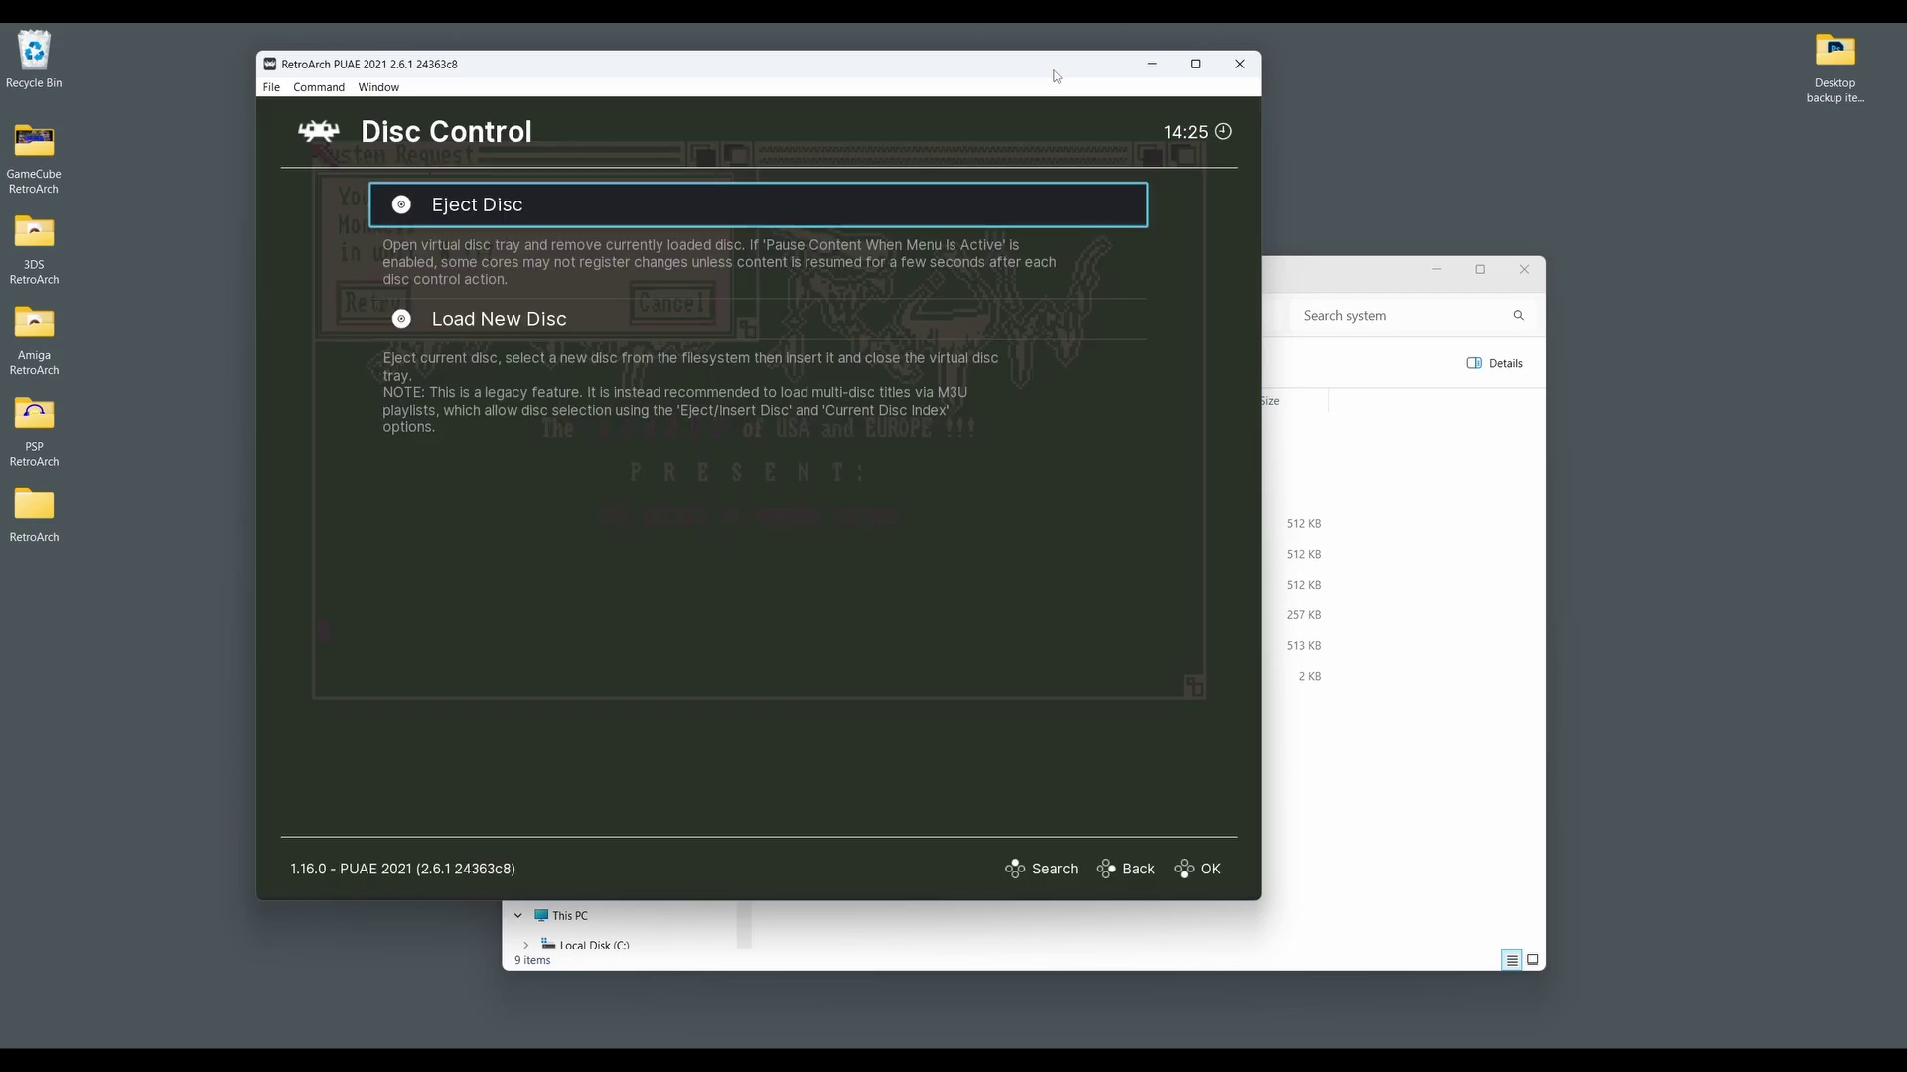
{"action": "key", "text": "BackSpace"}
{"action": "key", "text": "Up"}
{"action": "key", "text": "Up"}
{"action": "key", "text": "Up"}
{"action": "key", "text": "Up"}
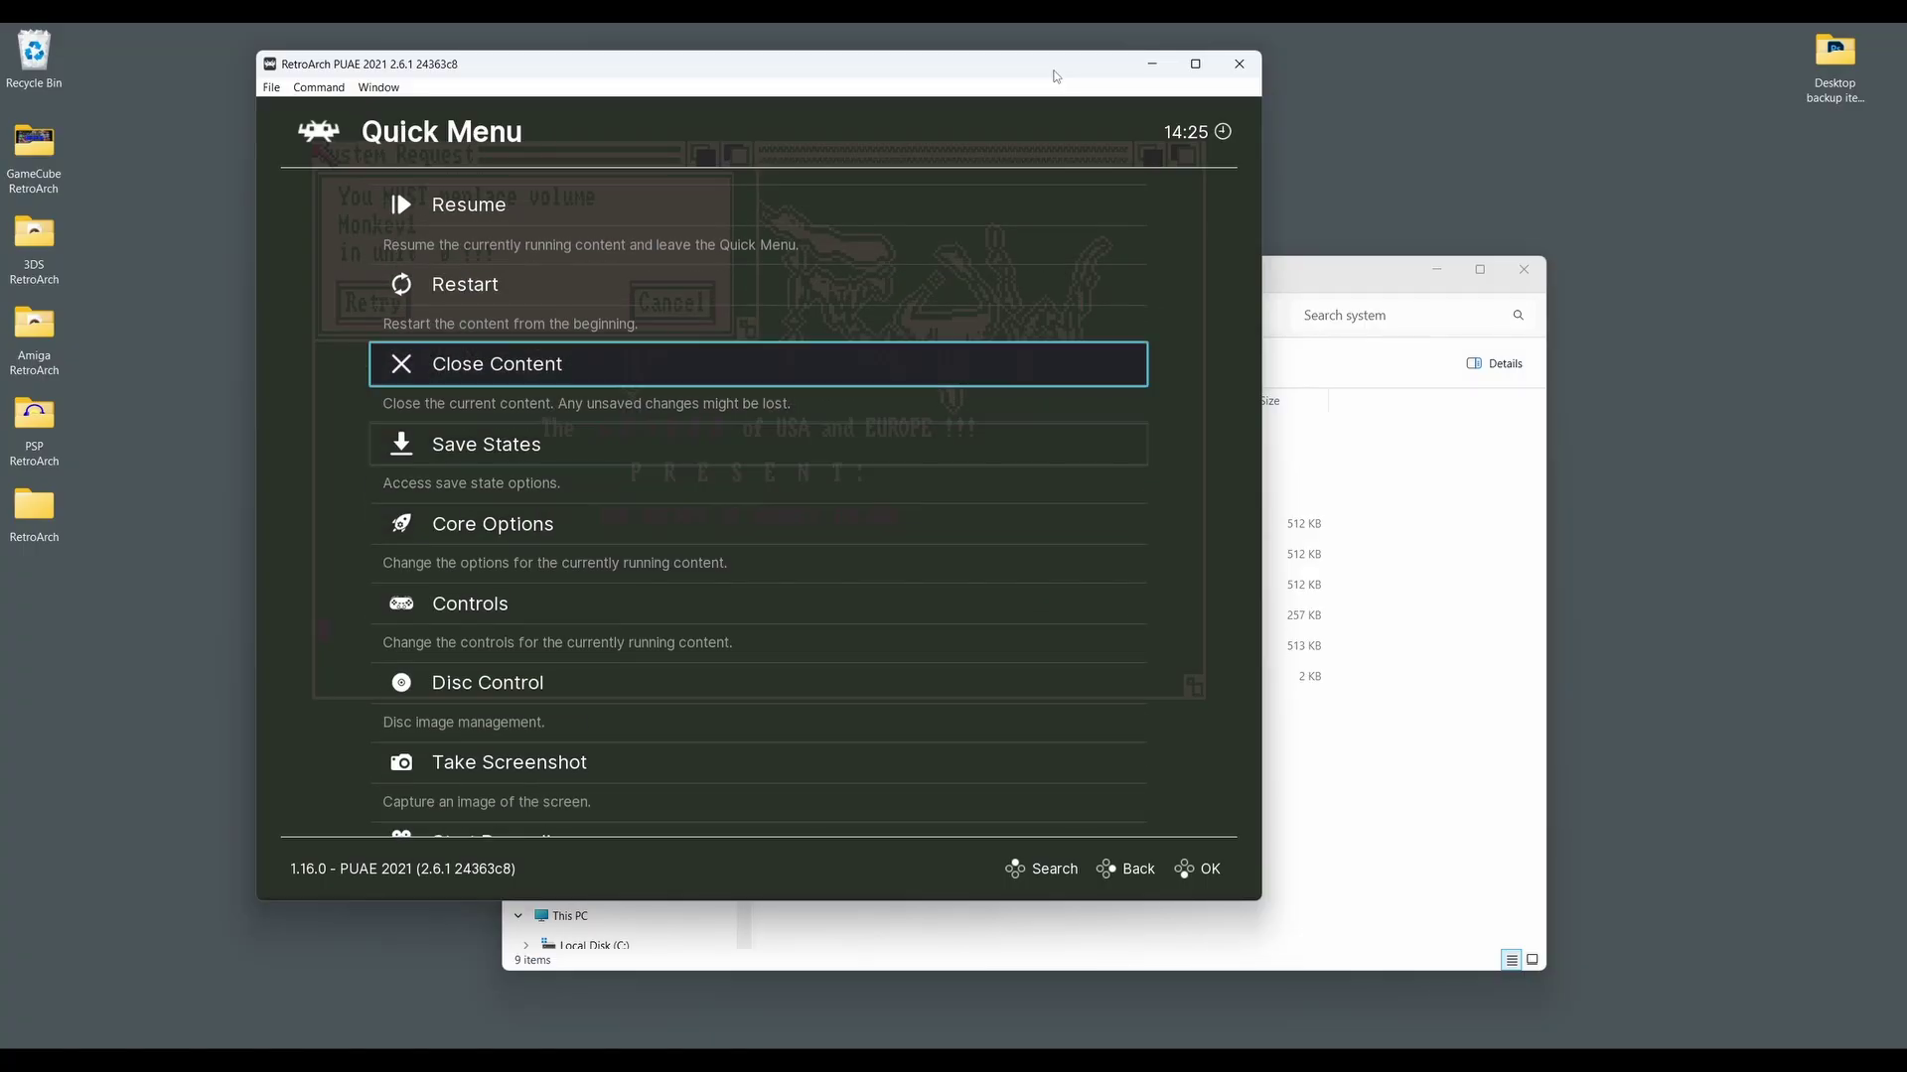
{"action": "key", "text": "Down"}
{"action": "key", "text": "Down"}
{"action": "key", "text": "Down"}
{"action": "key", "text": "Down"}
{"action": "key", "text": "Up"}
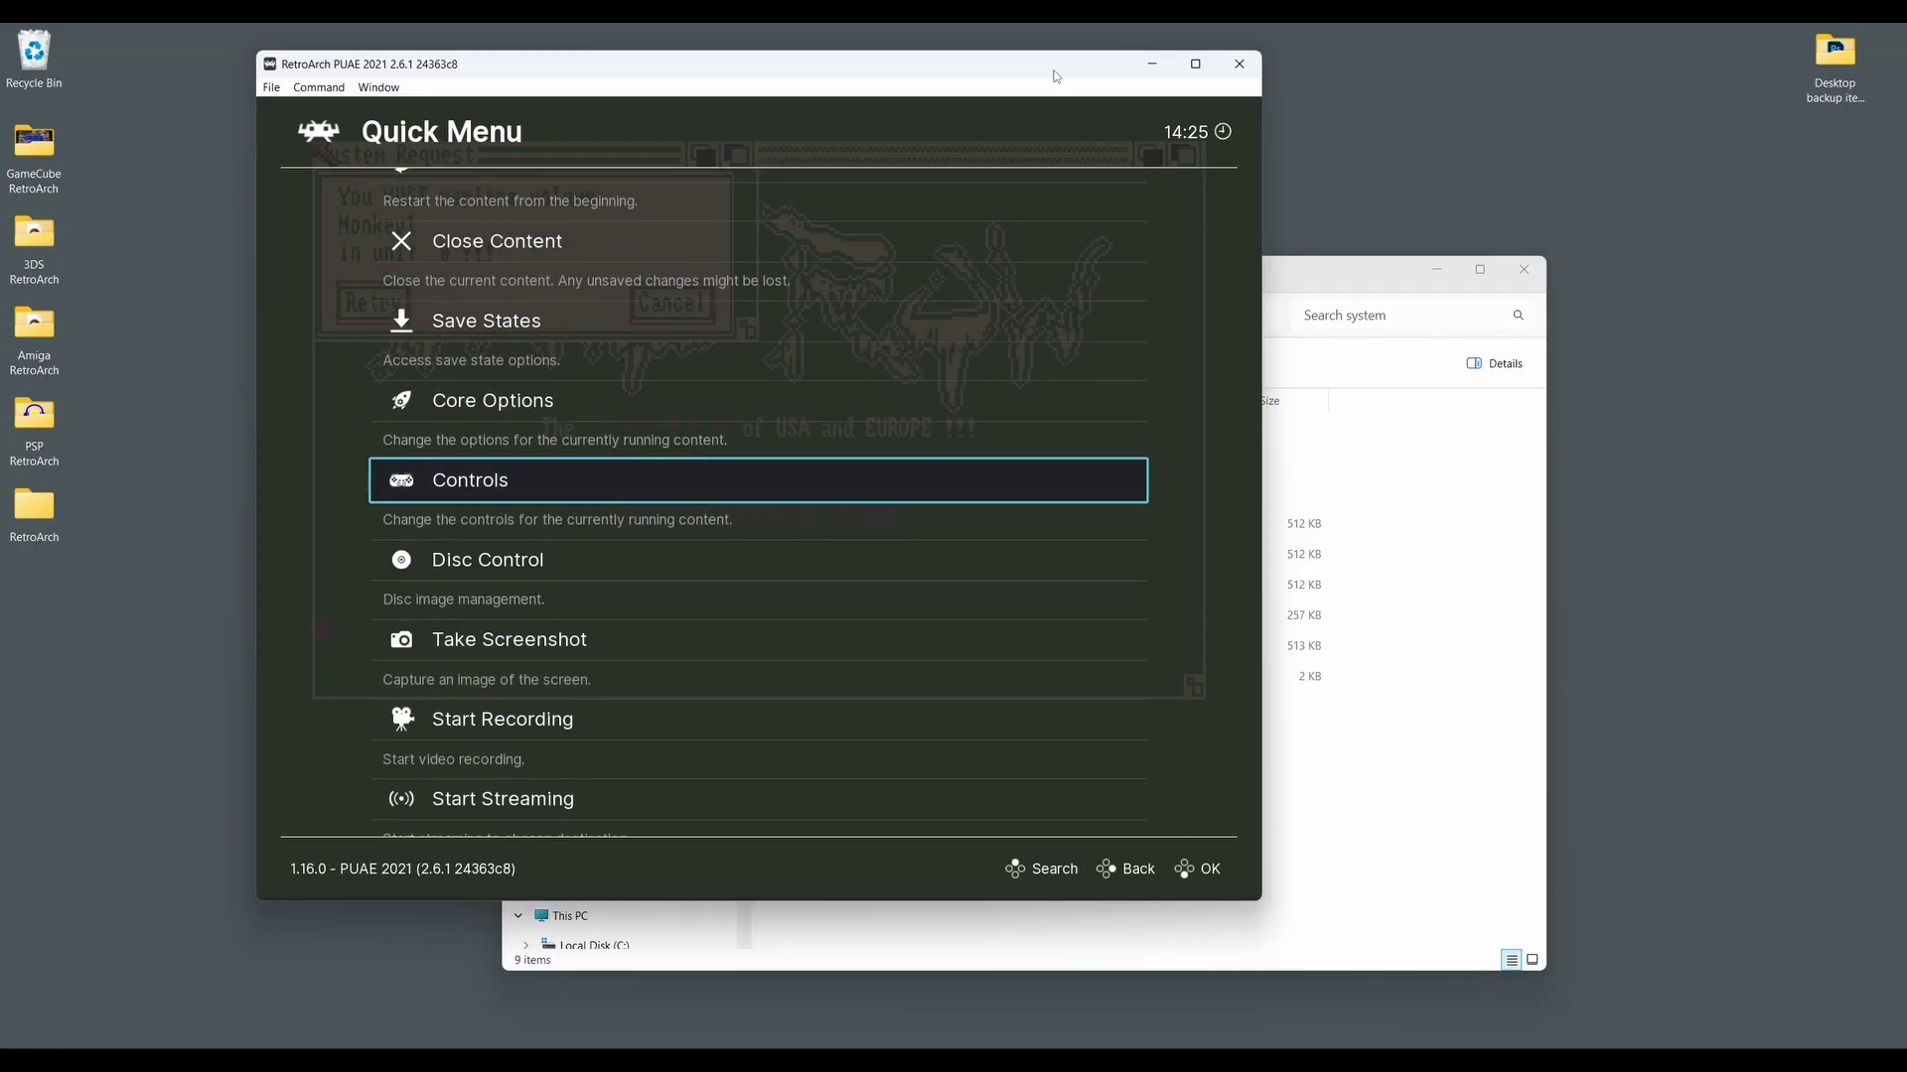
{"action": "key", "text": "Down"}
{"action": "key", "text": "Return"}
{"action": "key", "text": "Return"}
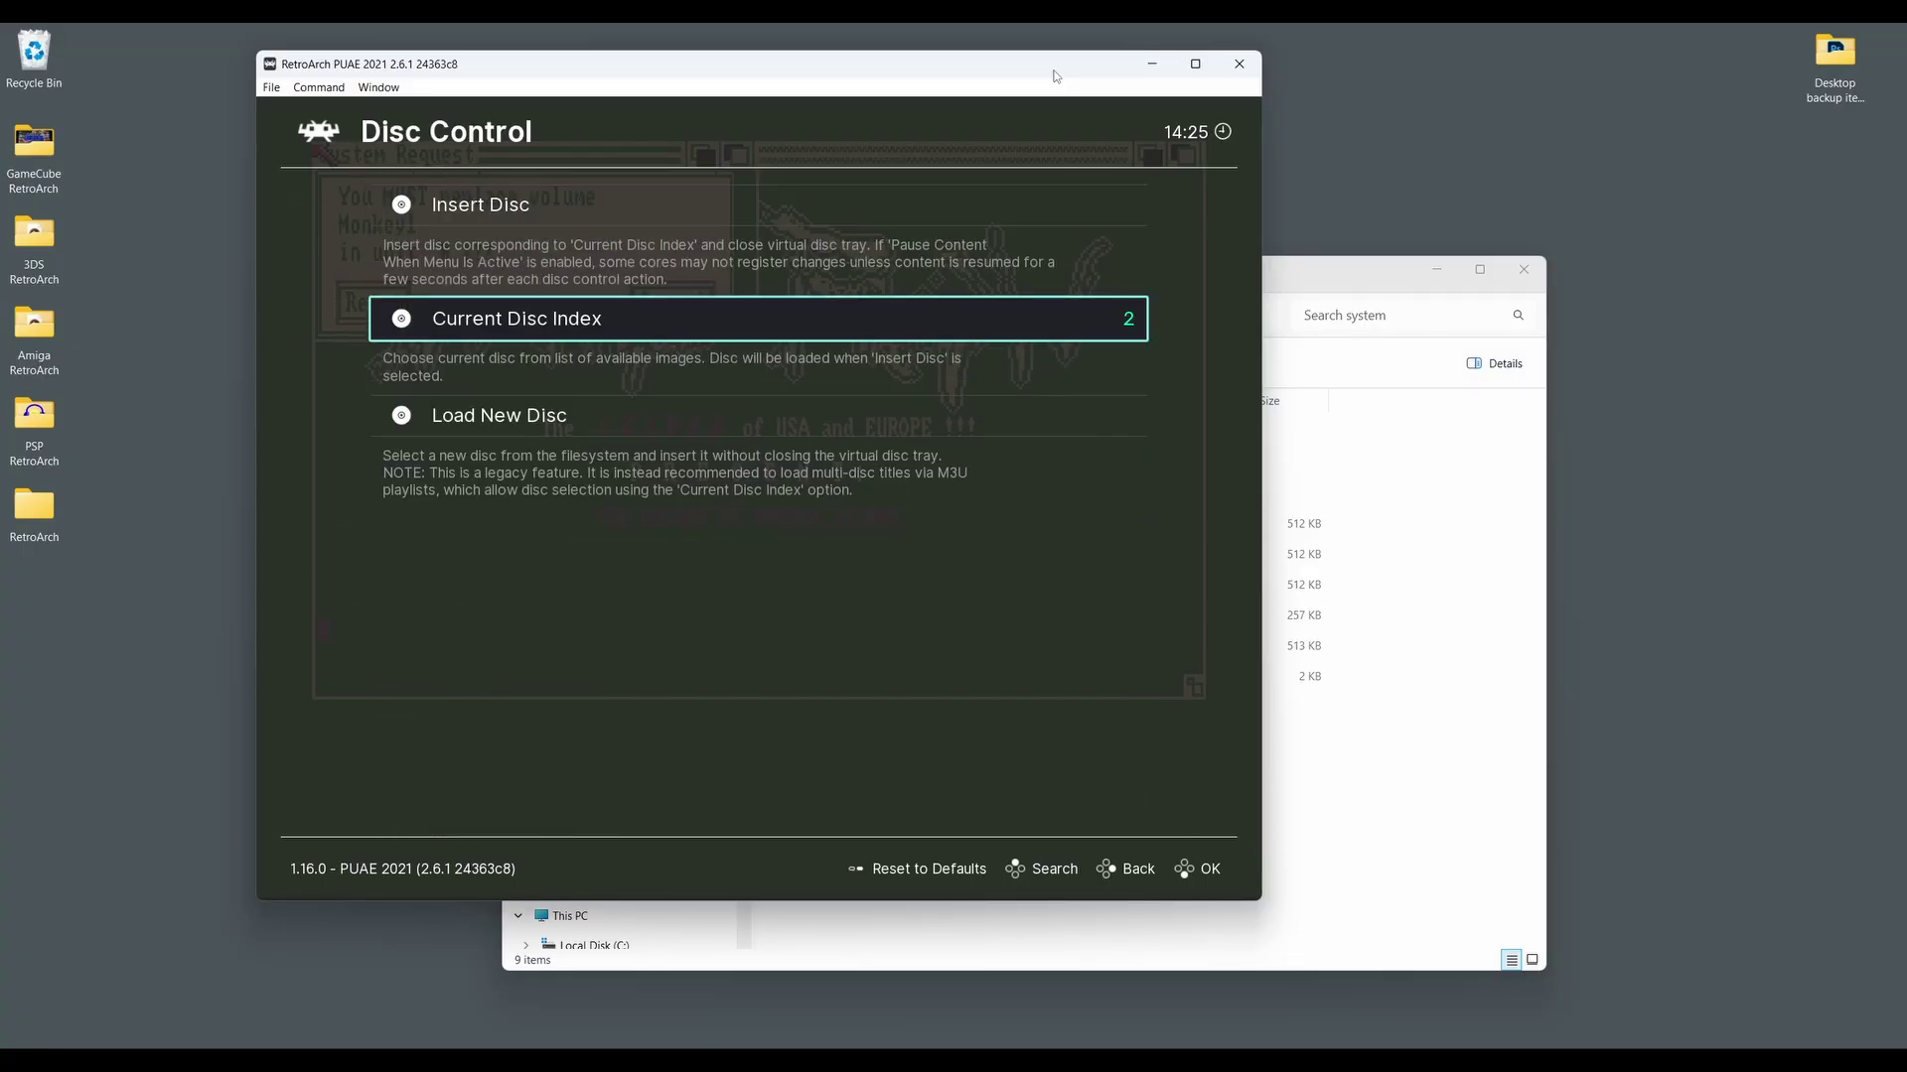
Step: Set the Current Disc Index to 1, insert that disc, and retry the game's volume replacement request
{"action": "key", "text": "Return"}
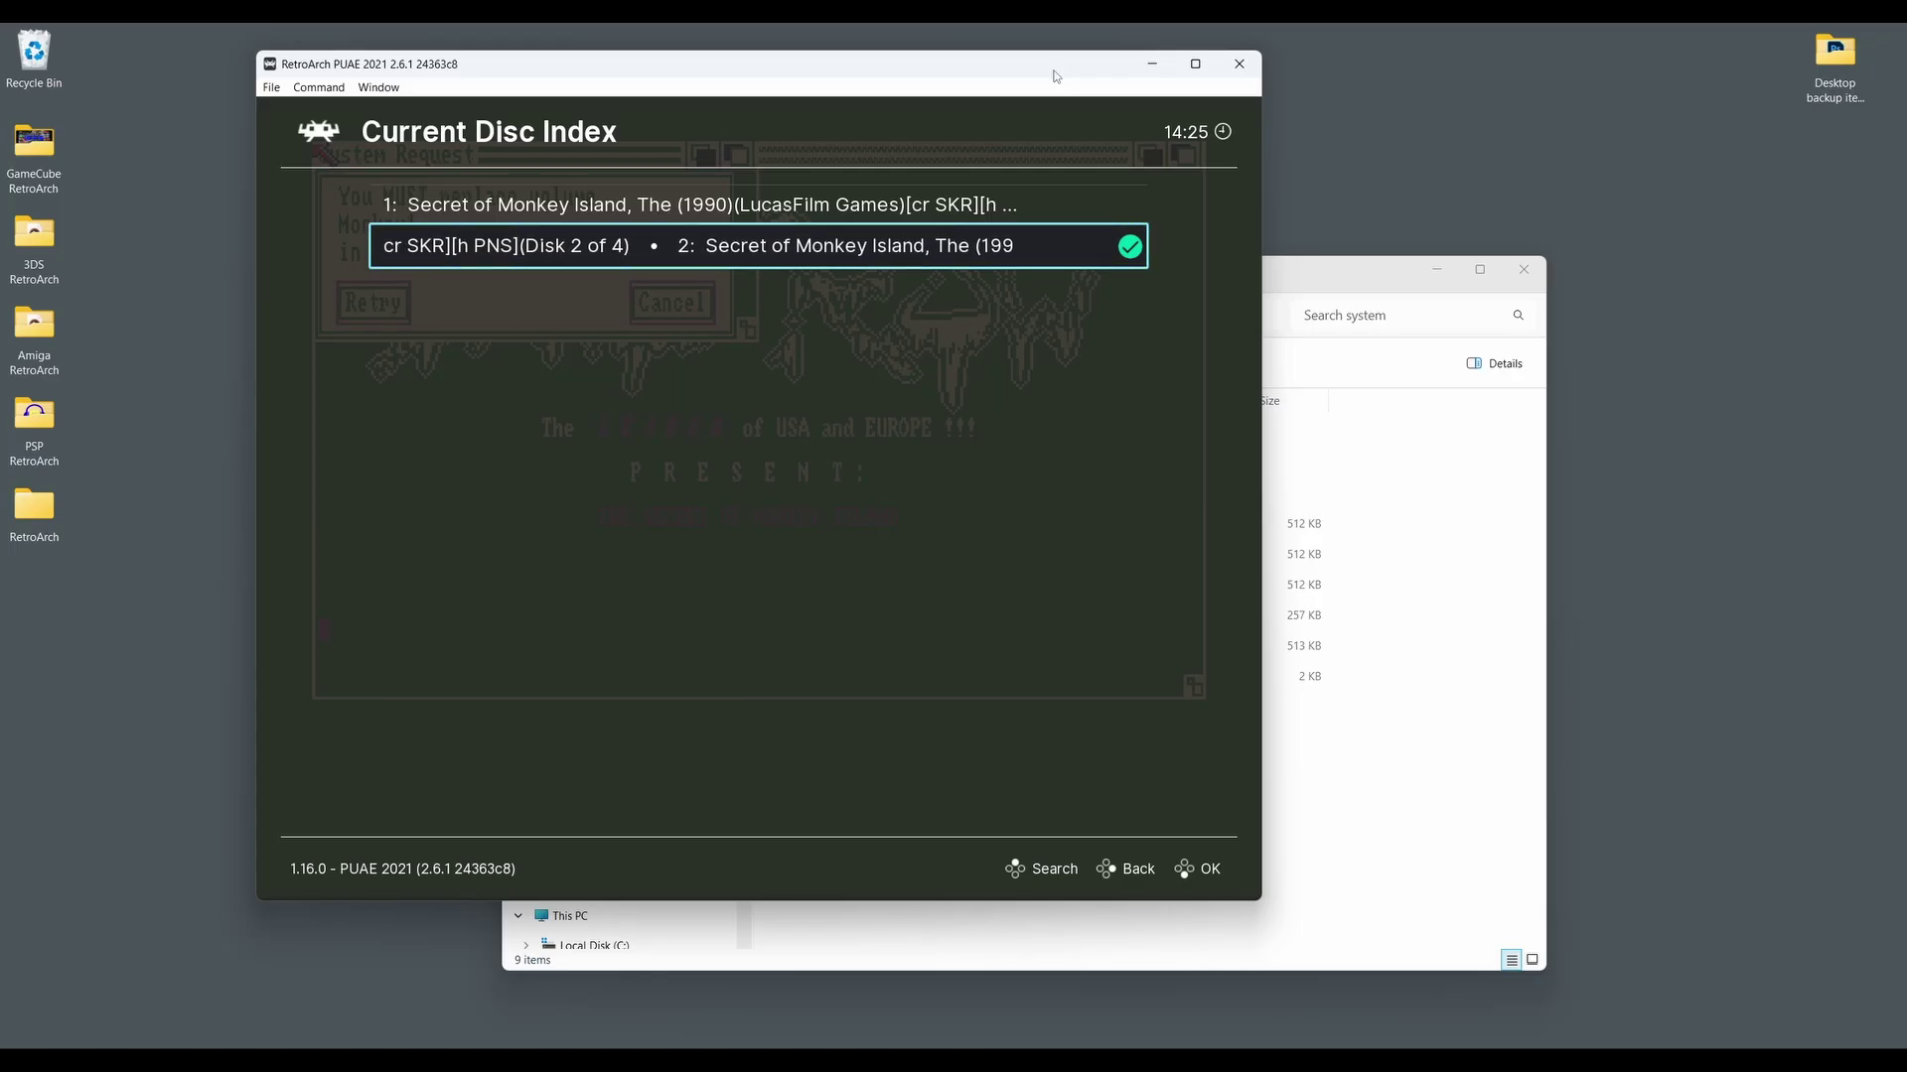
{"action": "key", "text": "Up"}
{"action": "key", "text": "Return"}
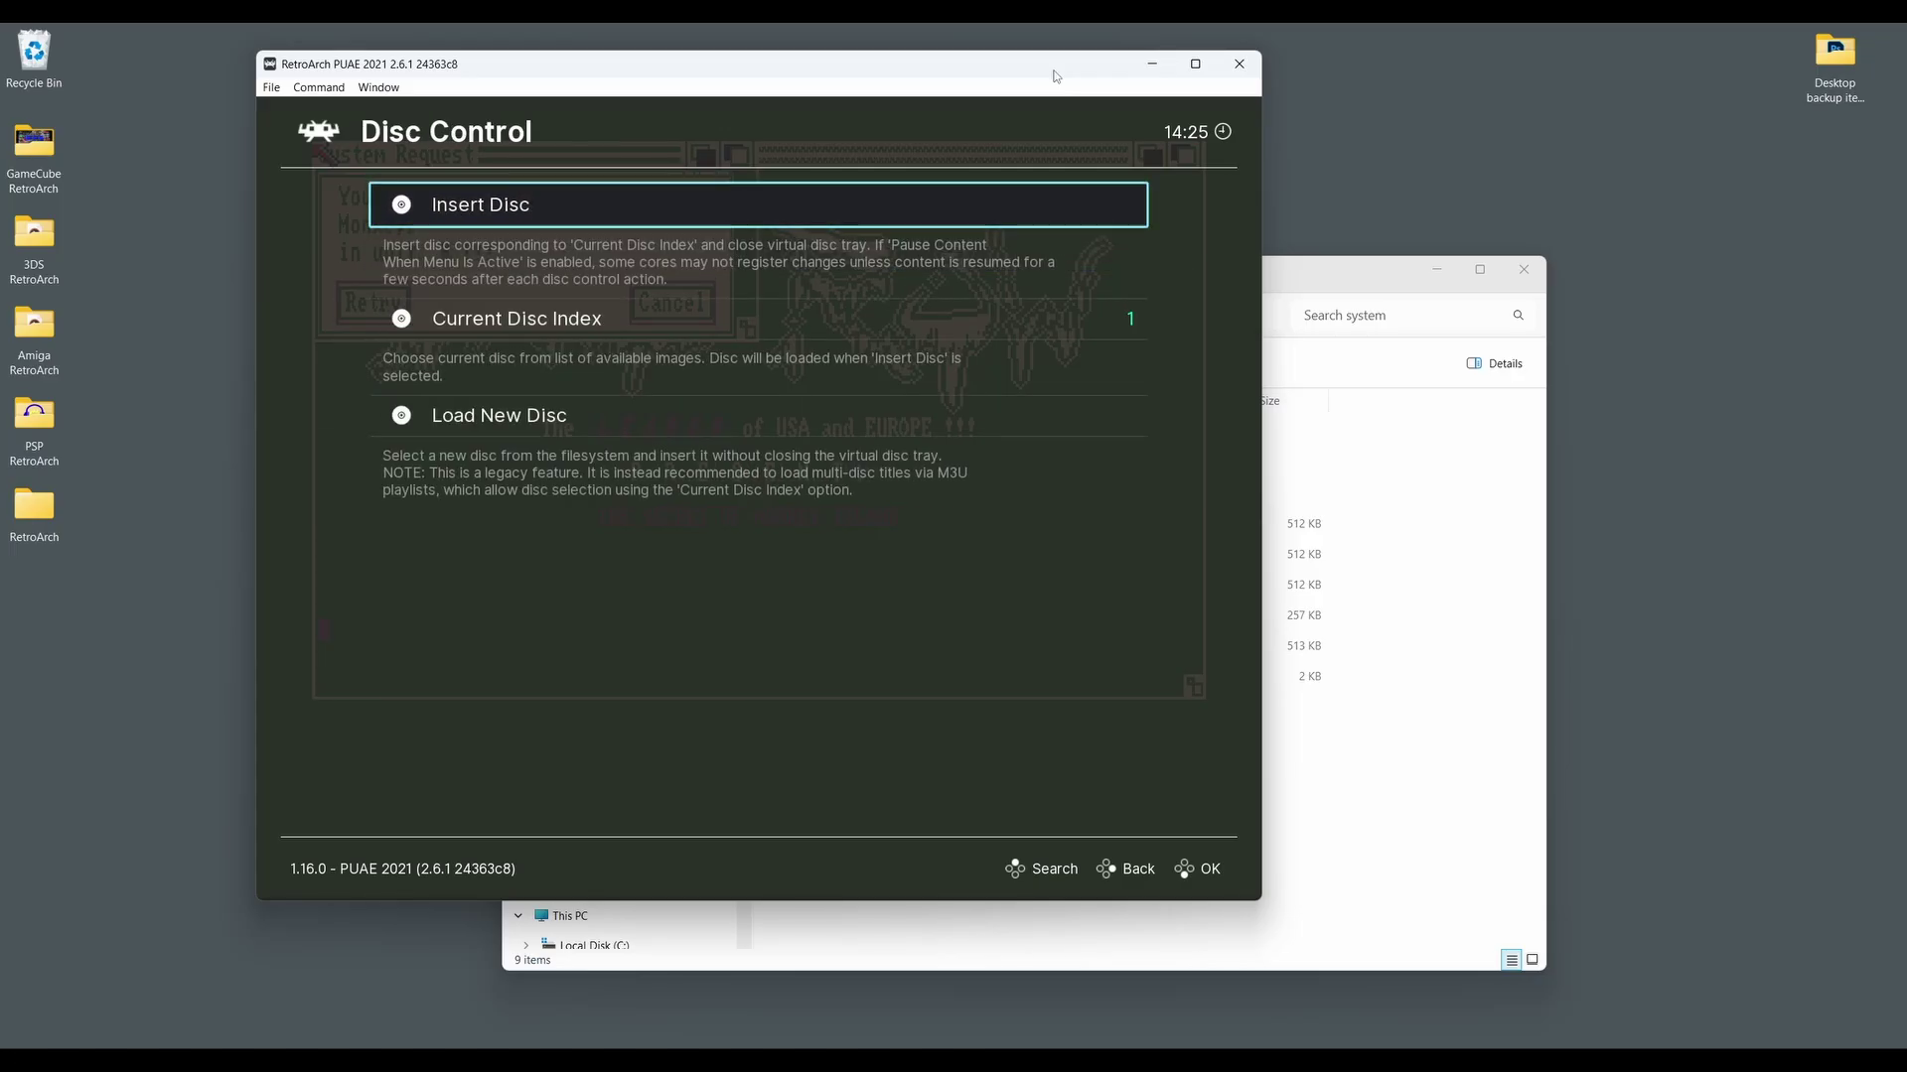
{"action": "key", "text": "Return"}
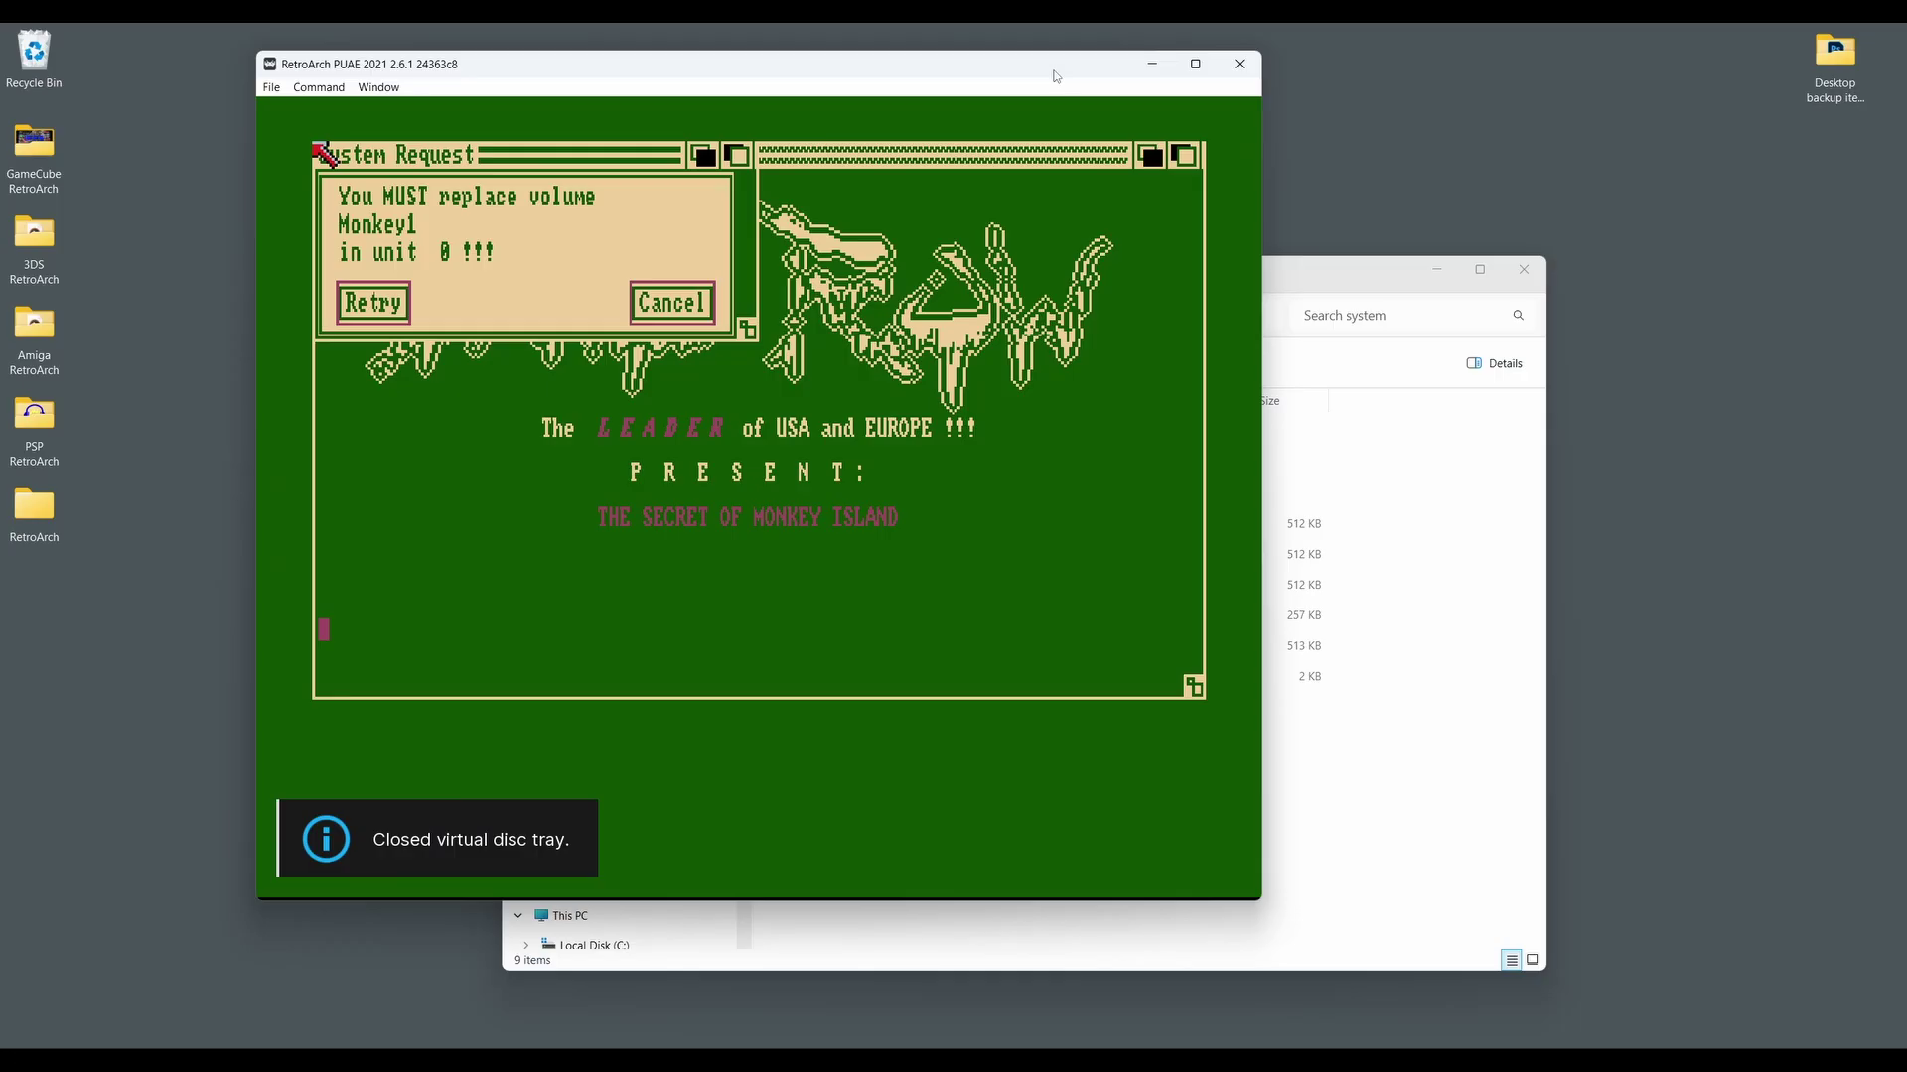
{"action": "left_click", "coordinate": [373, 303]}
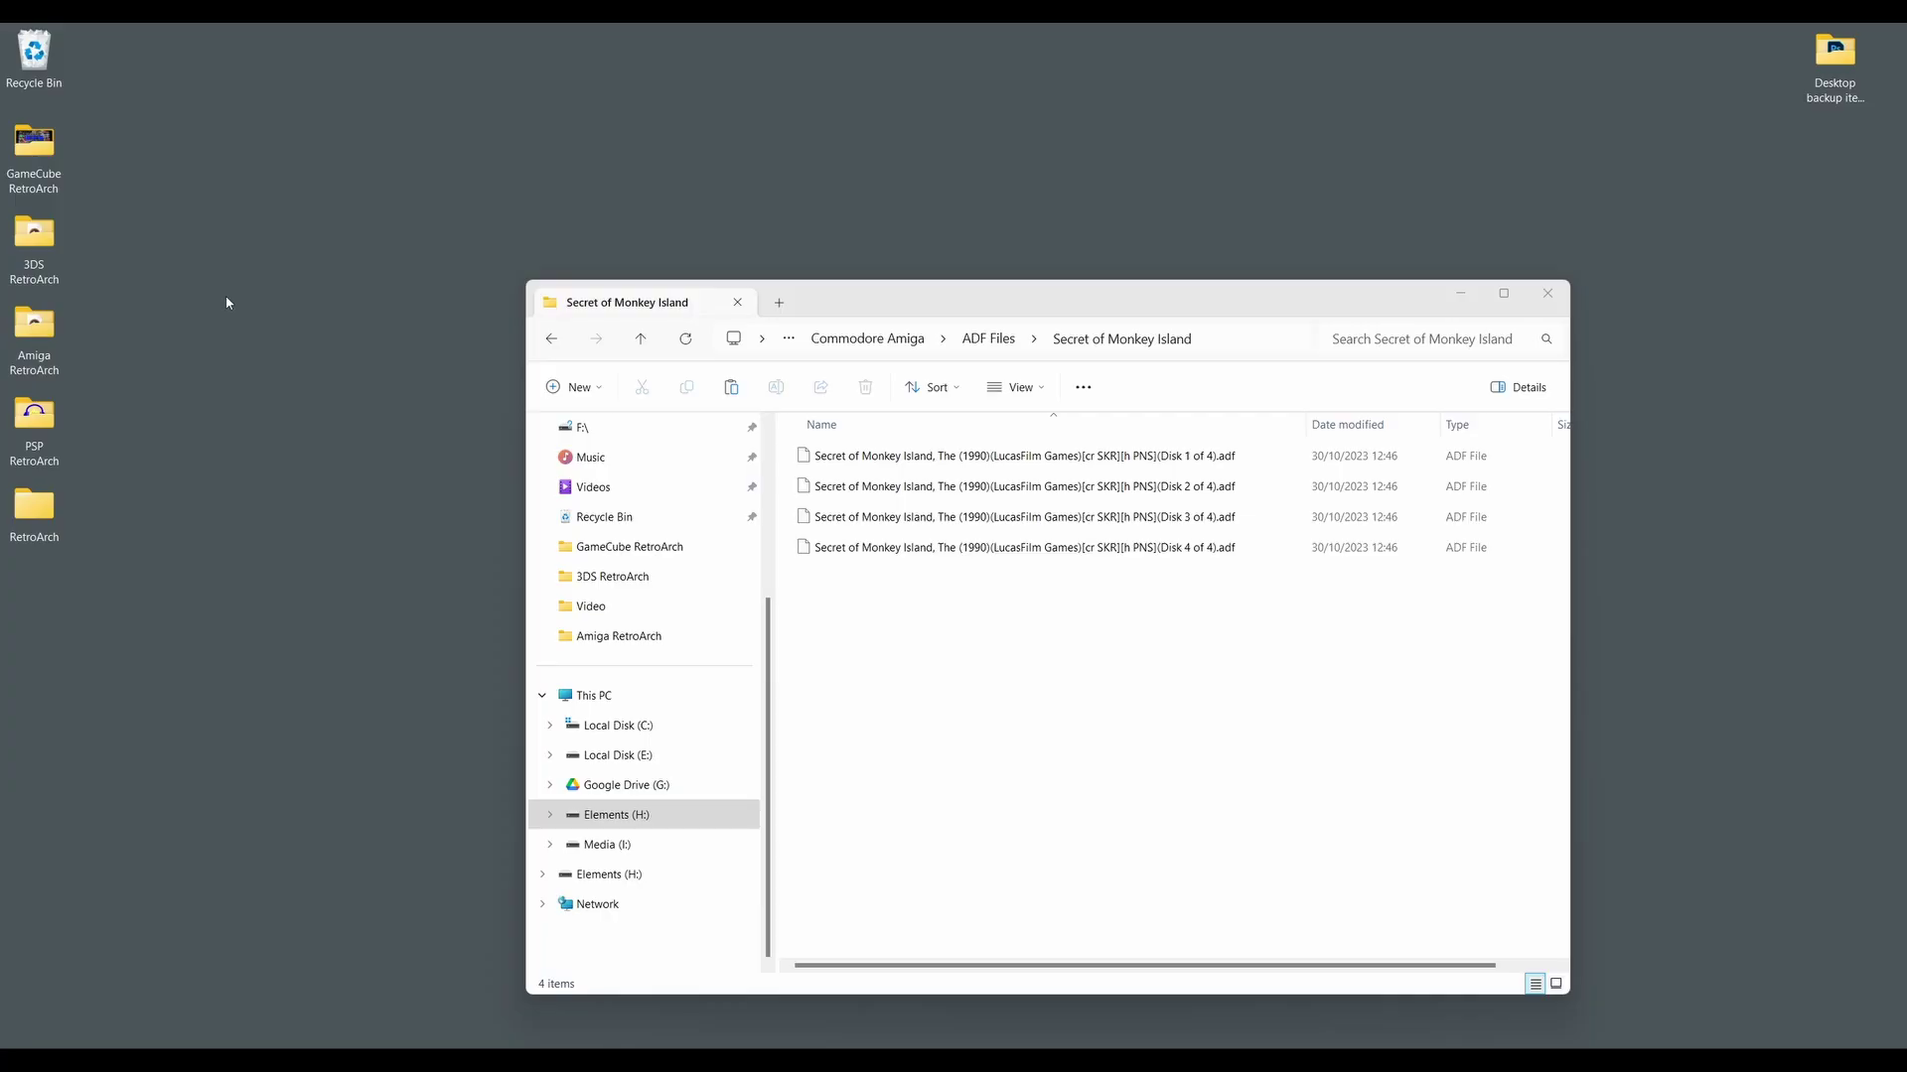
Step: Create a text document on the desktop, open it and paste the Secret of Monkey Island folder path into it
{"action": "right_click", "coordinate": [226, 303]}
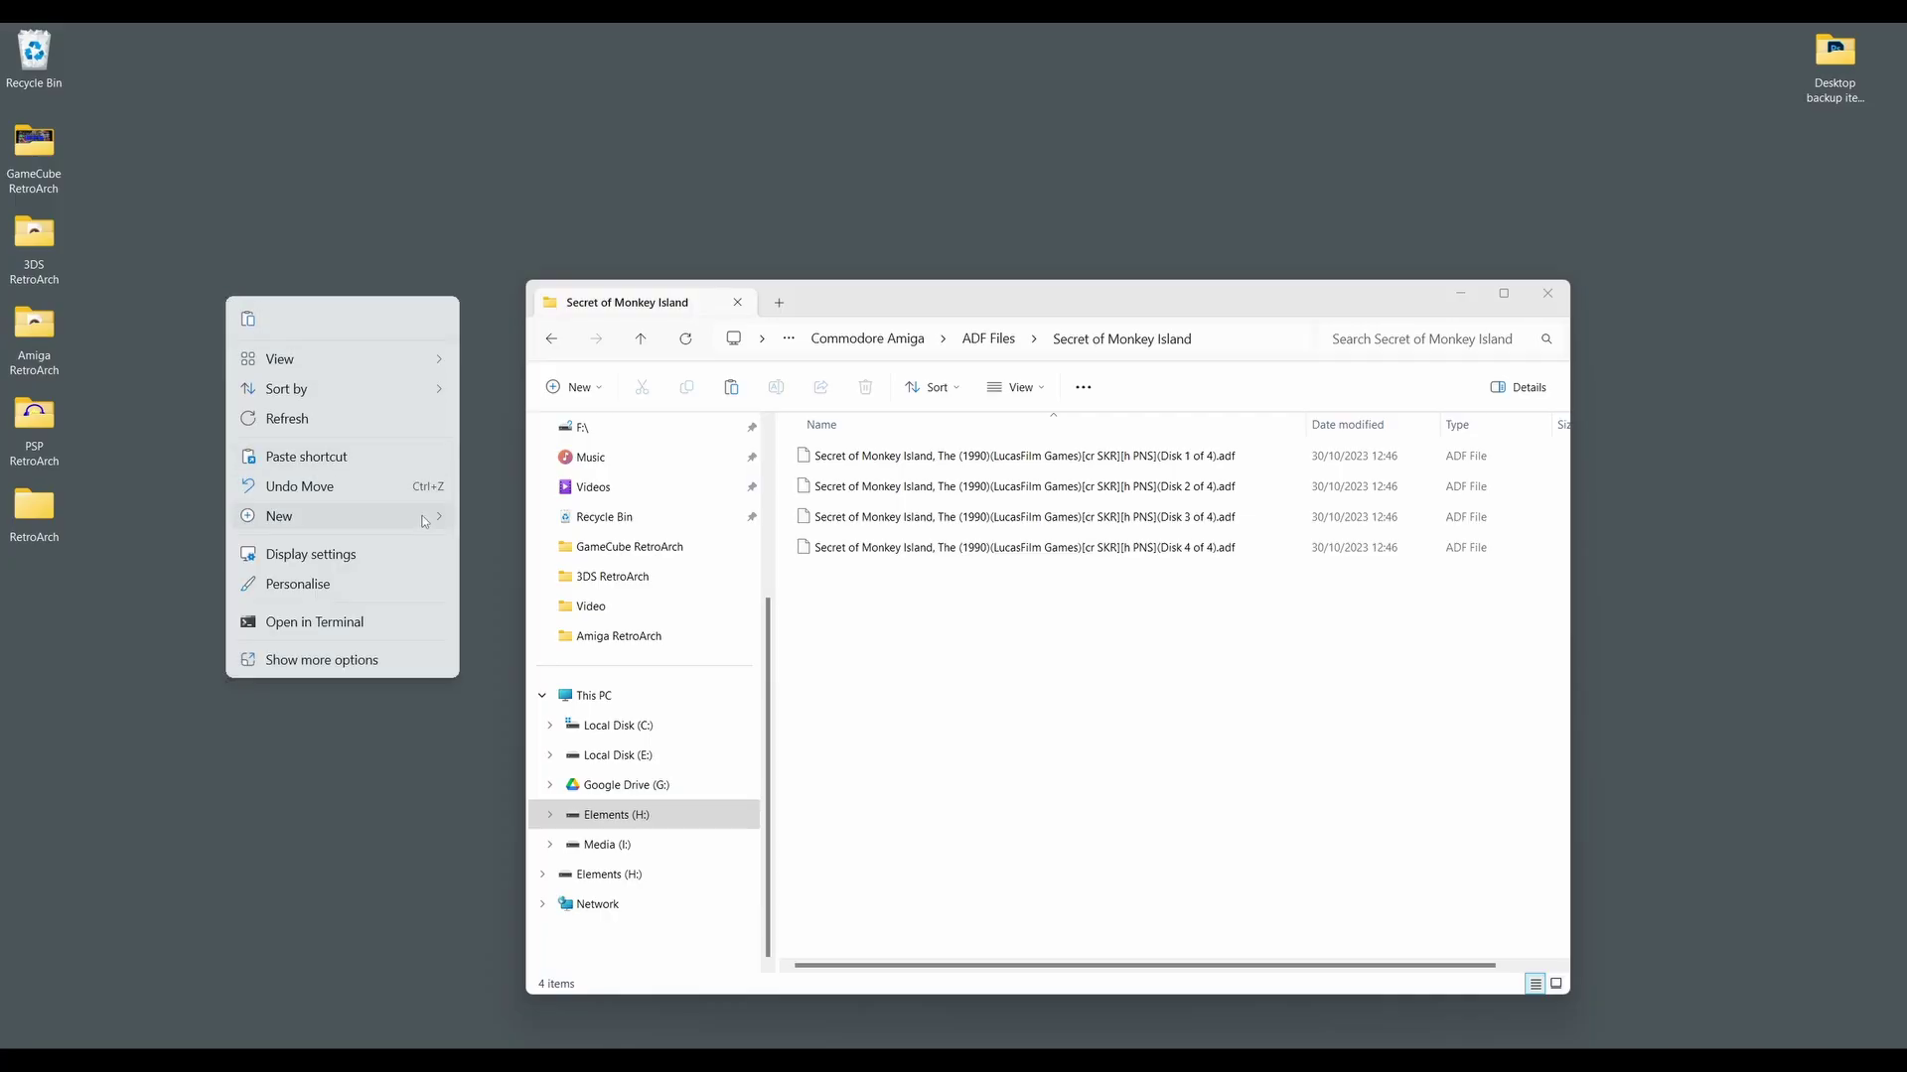
{"action": "mouse_move", "coordinate": [425, 521]}
{"action": "left_click", "coordinate": [556, 719]}
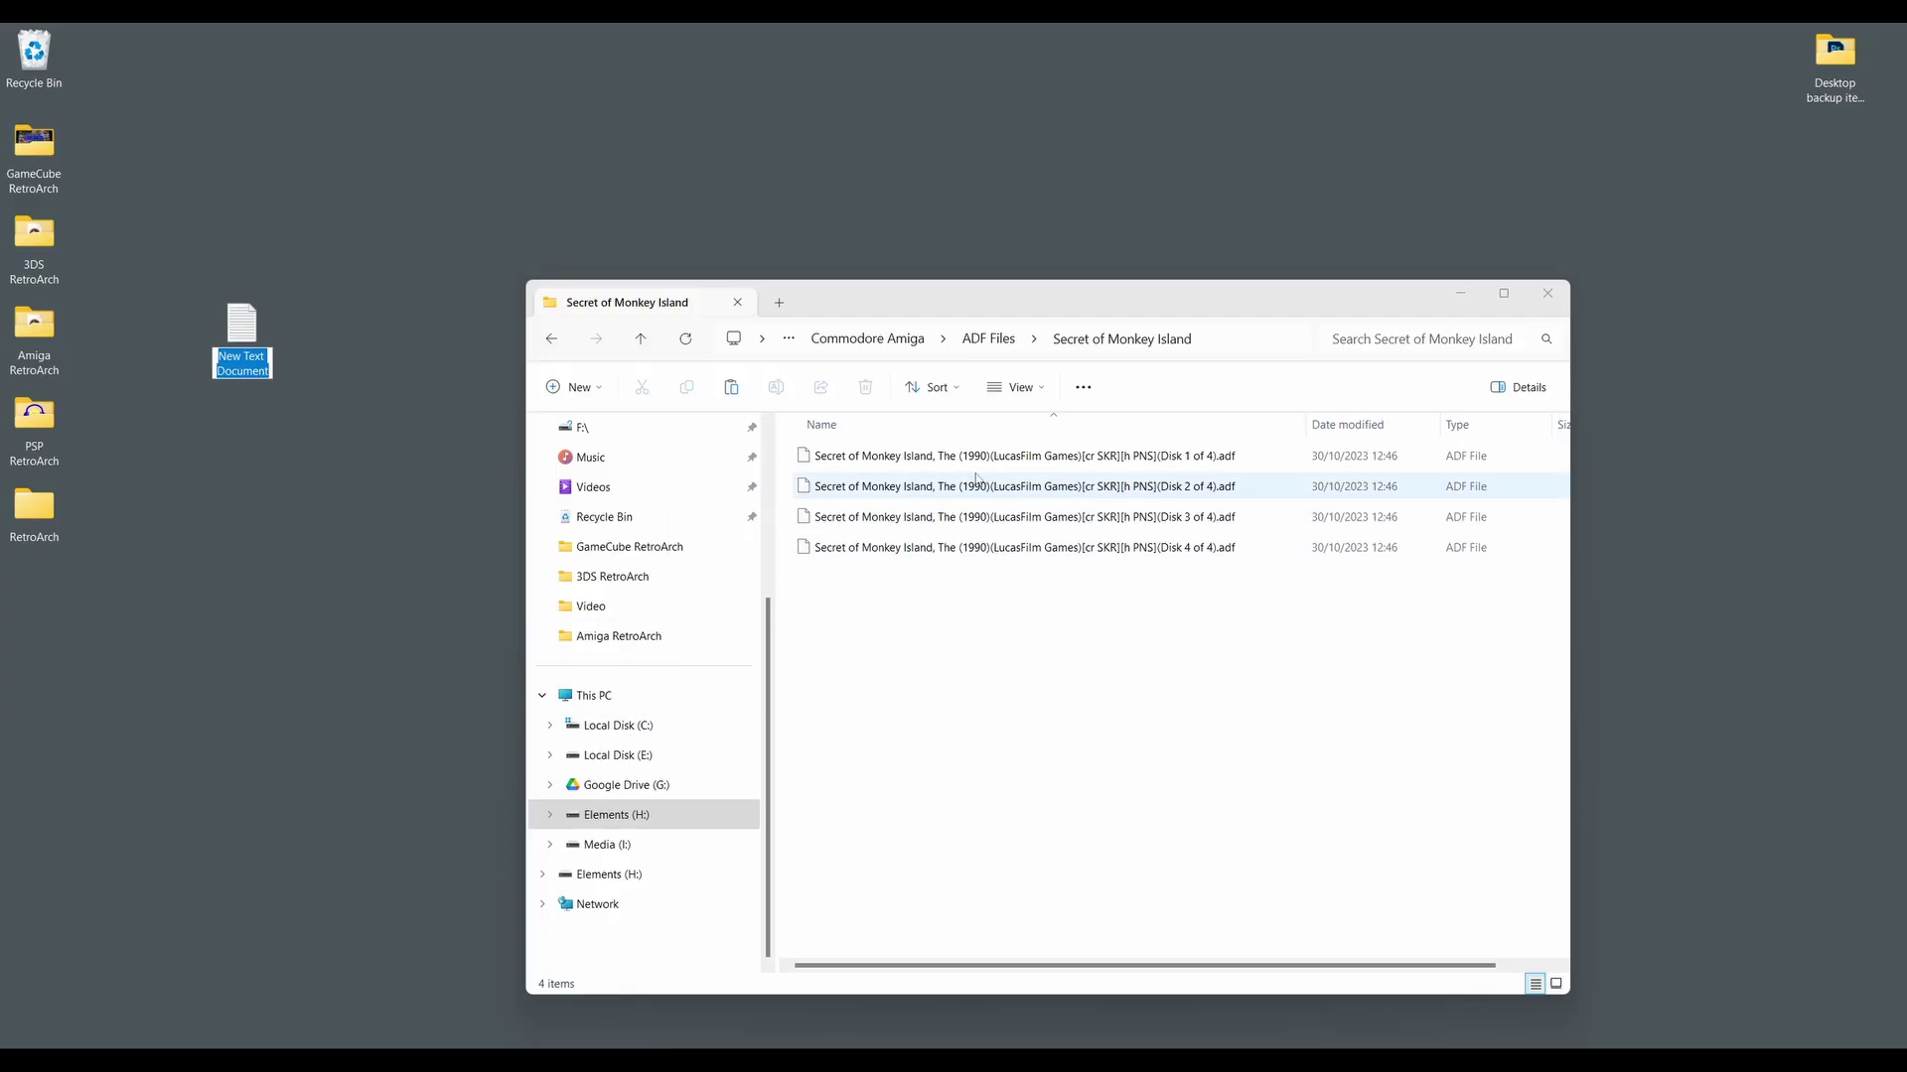
{"action": "double_click", "coordinate": [237, 319]}
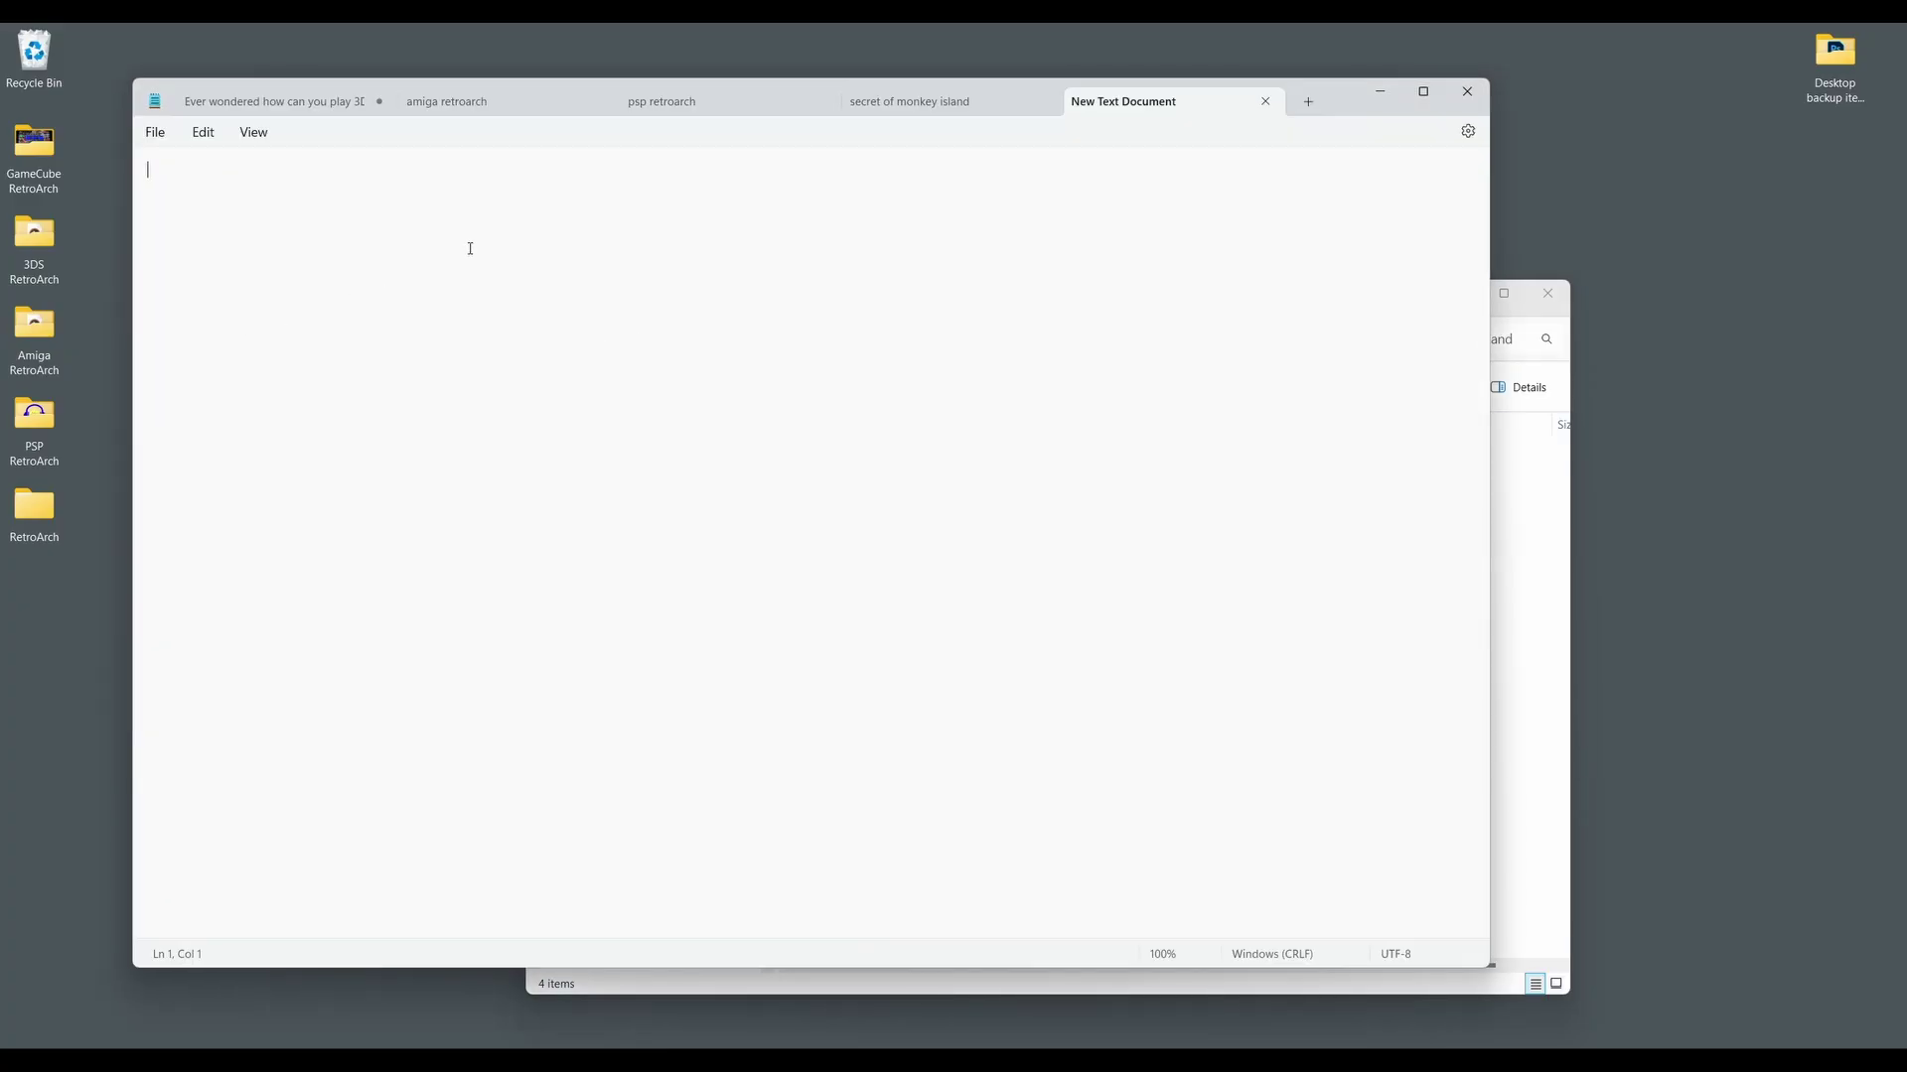
{"action": "key", "text": "ctrl+v"}
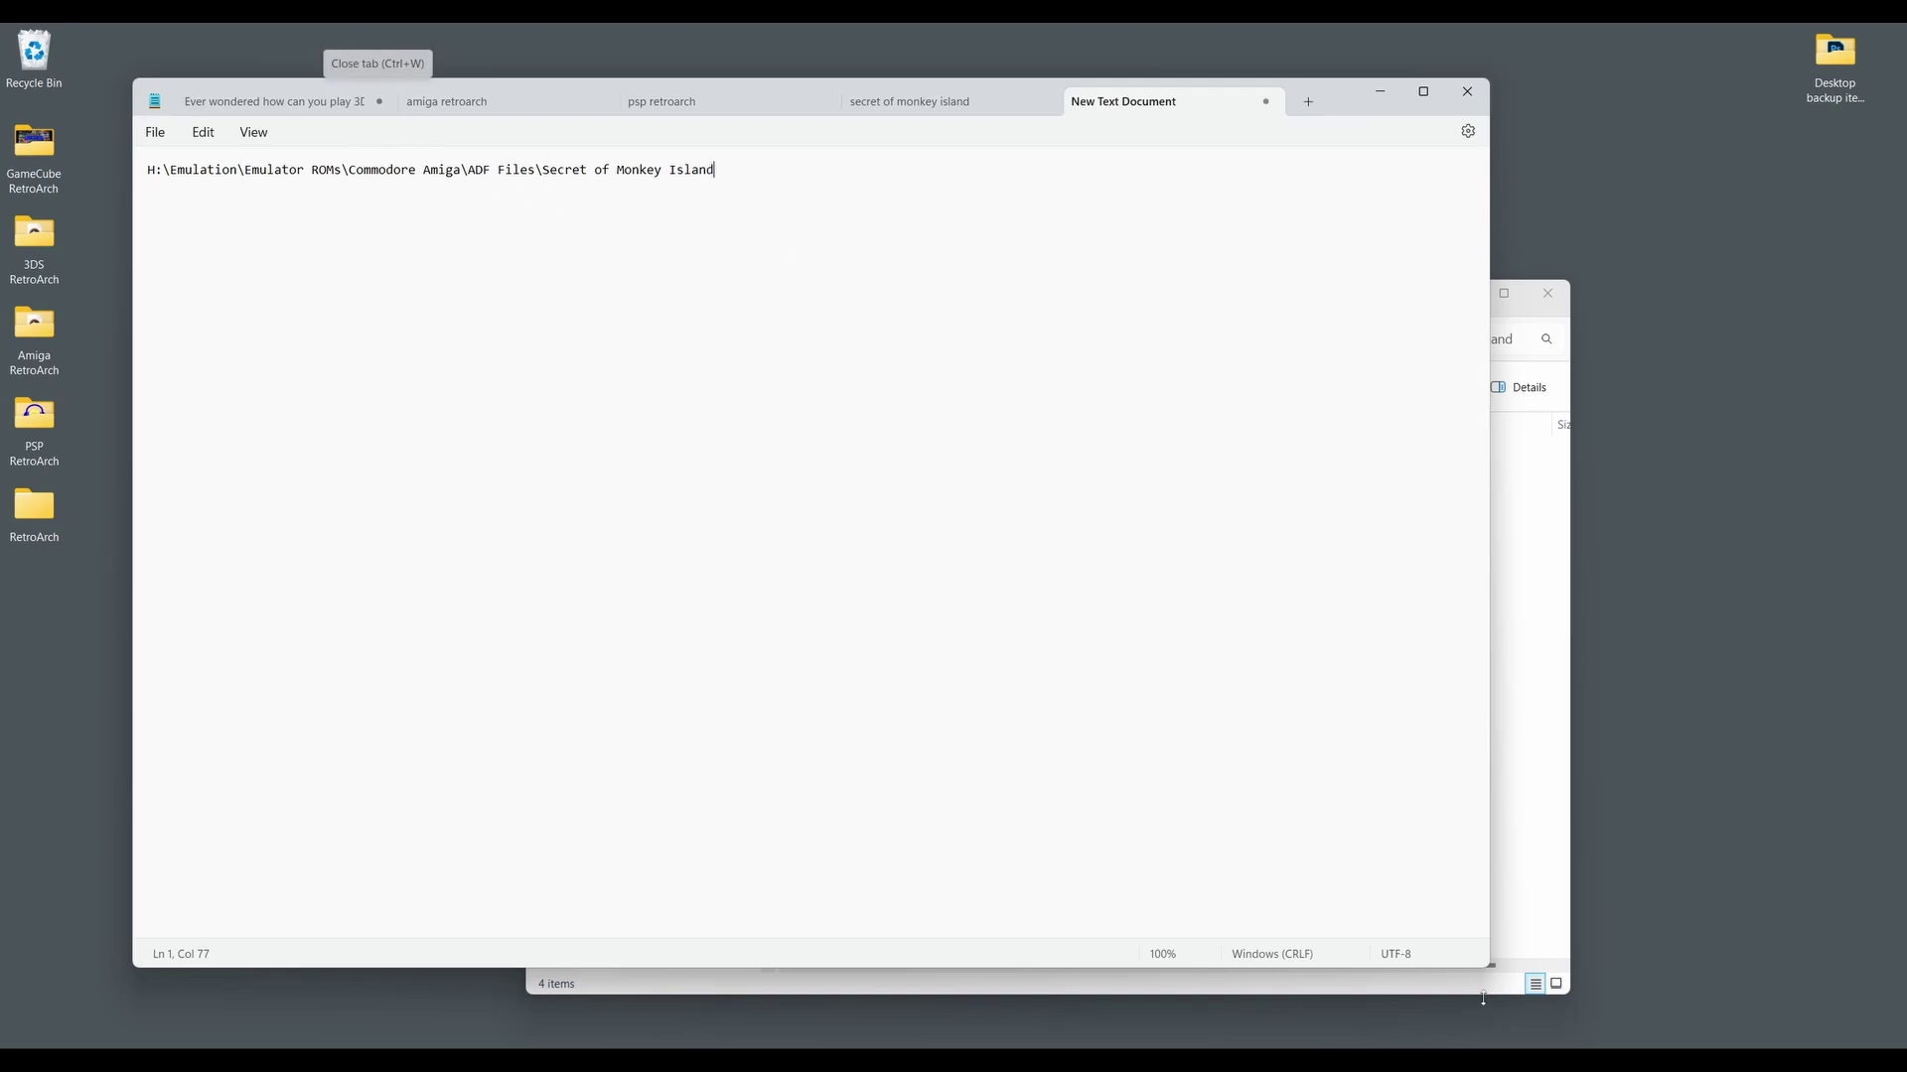
Step: Complete the folder path with a backslash, the copied Disk 1 of 4 file name and the .adf extension
{"action": "left_click_drag", "start_coordinate": [1489, 968], "coordinate": [930, 472]}
{"action": "left_click", "coordinate": [1023, 456]}
{"action": "key", "text": "F2"}
{"action": "key", "text": "ctrl+c"}
{"action": "left_click", "coordinate": [788, 169]}
{"action": "type", "text": "\\"}
{"action": "key", "text": "ctrl+v"}
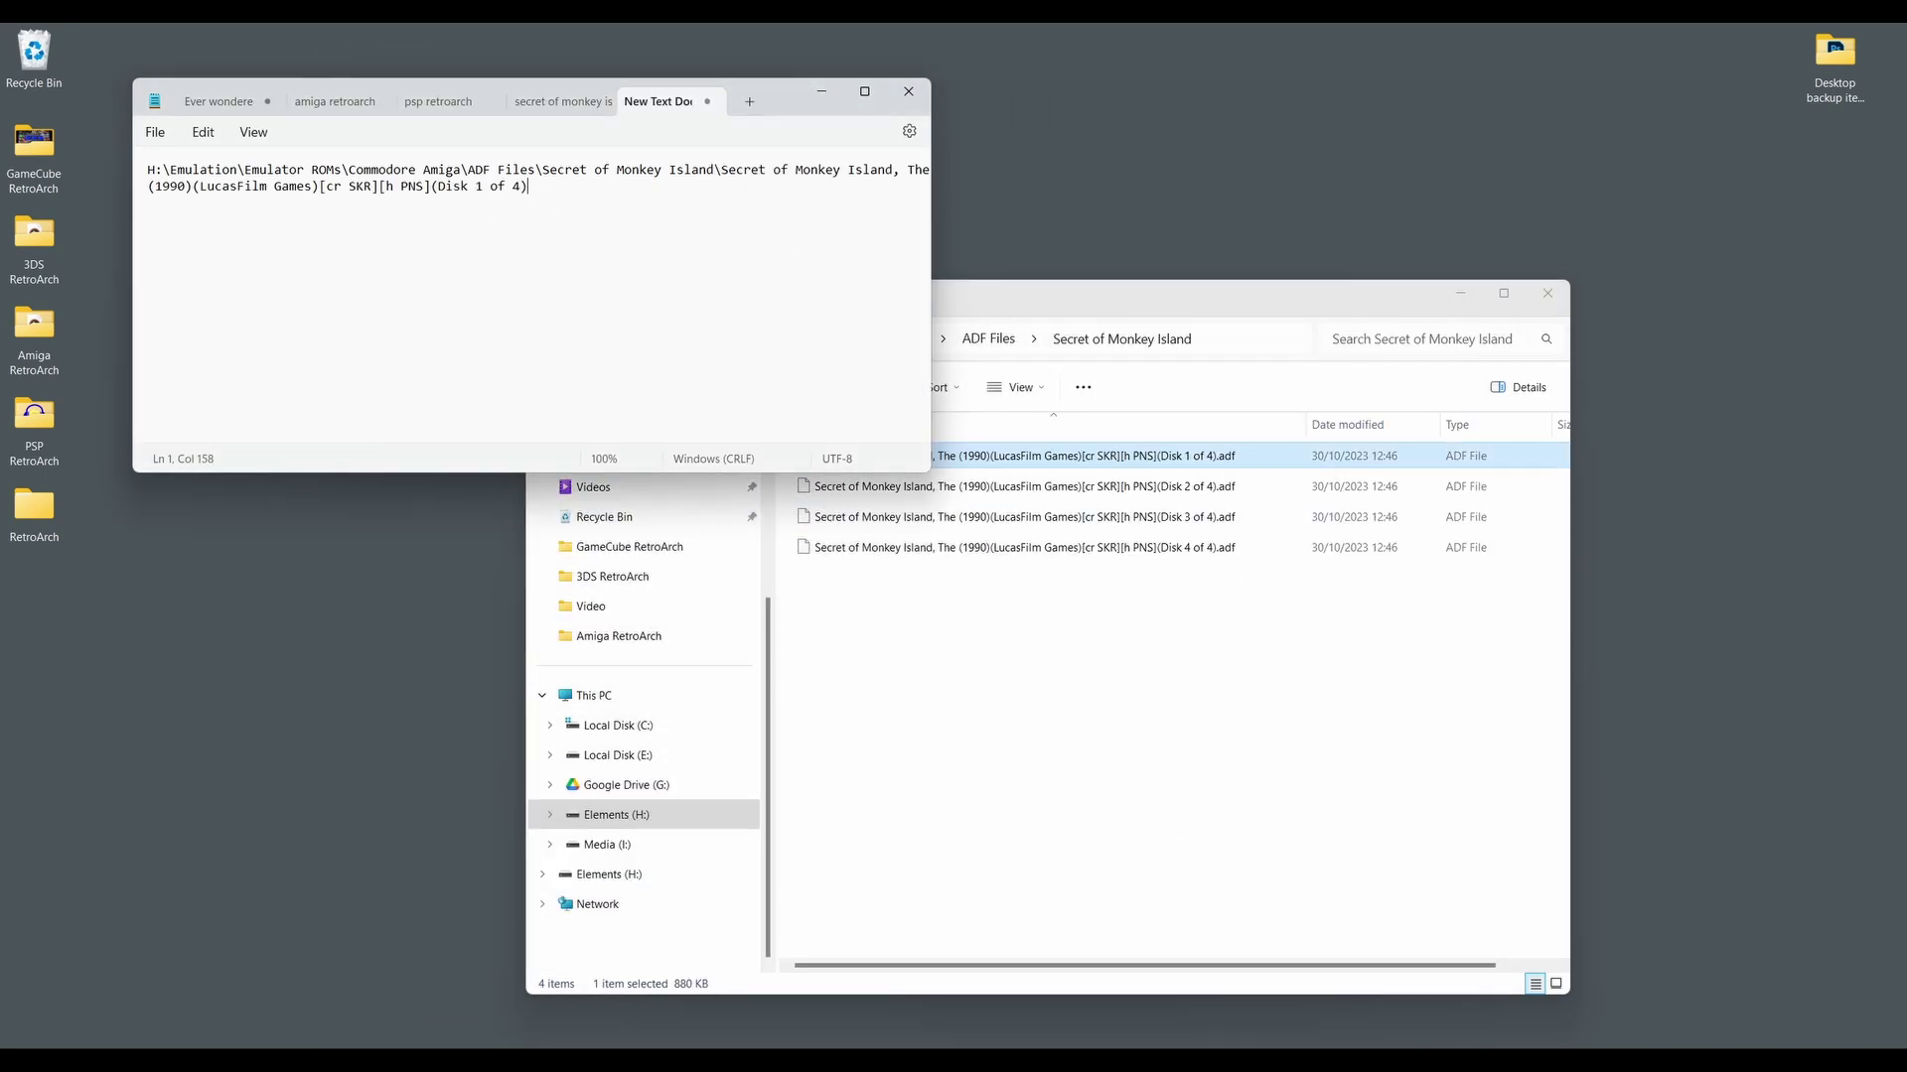
{"action": "type", "text": ".adf"}
Step: Duplicate the full Disk 1 path onto three more lines, making four lines in total
{"action": "key", "text": "ctrl+a"}
{"action": "key", "text": "ctrl+c"}
{"action": "left_click_drag", "start_coordinate": [930, 169], "coordinate": [1537, 169]}
{"action": "key", "text": "End"}
{"action": "key", "text": "Return"}
{"action": "key", "text": "ctrl+v"}
{"action": "key", "text": "Return"}
{"action": "key", "text": "ctrl+v"}
{"action": "key", "text": "Return"}
{"action": "key", "text": "ctrl+v"}
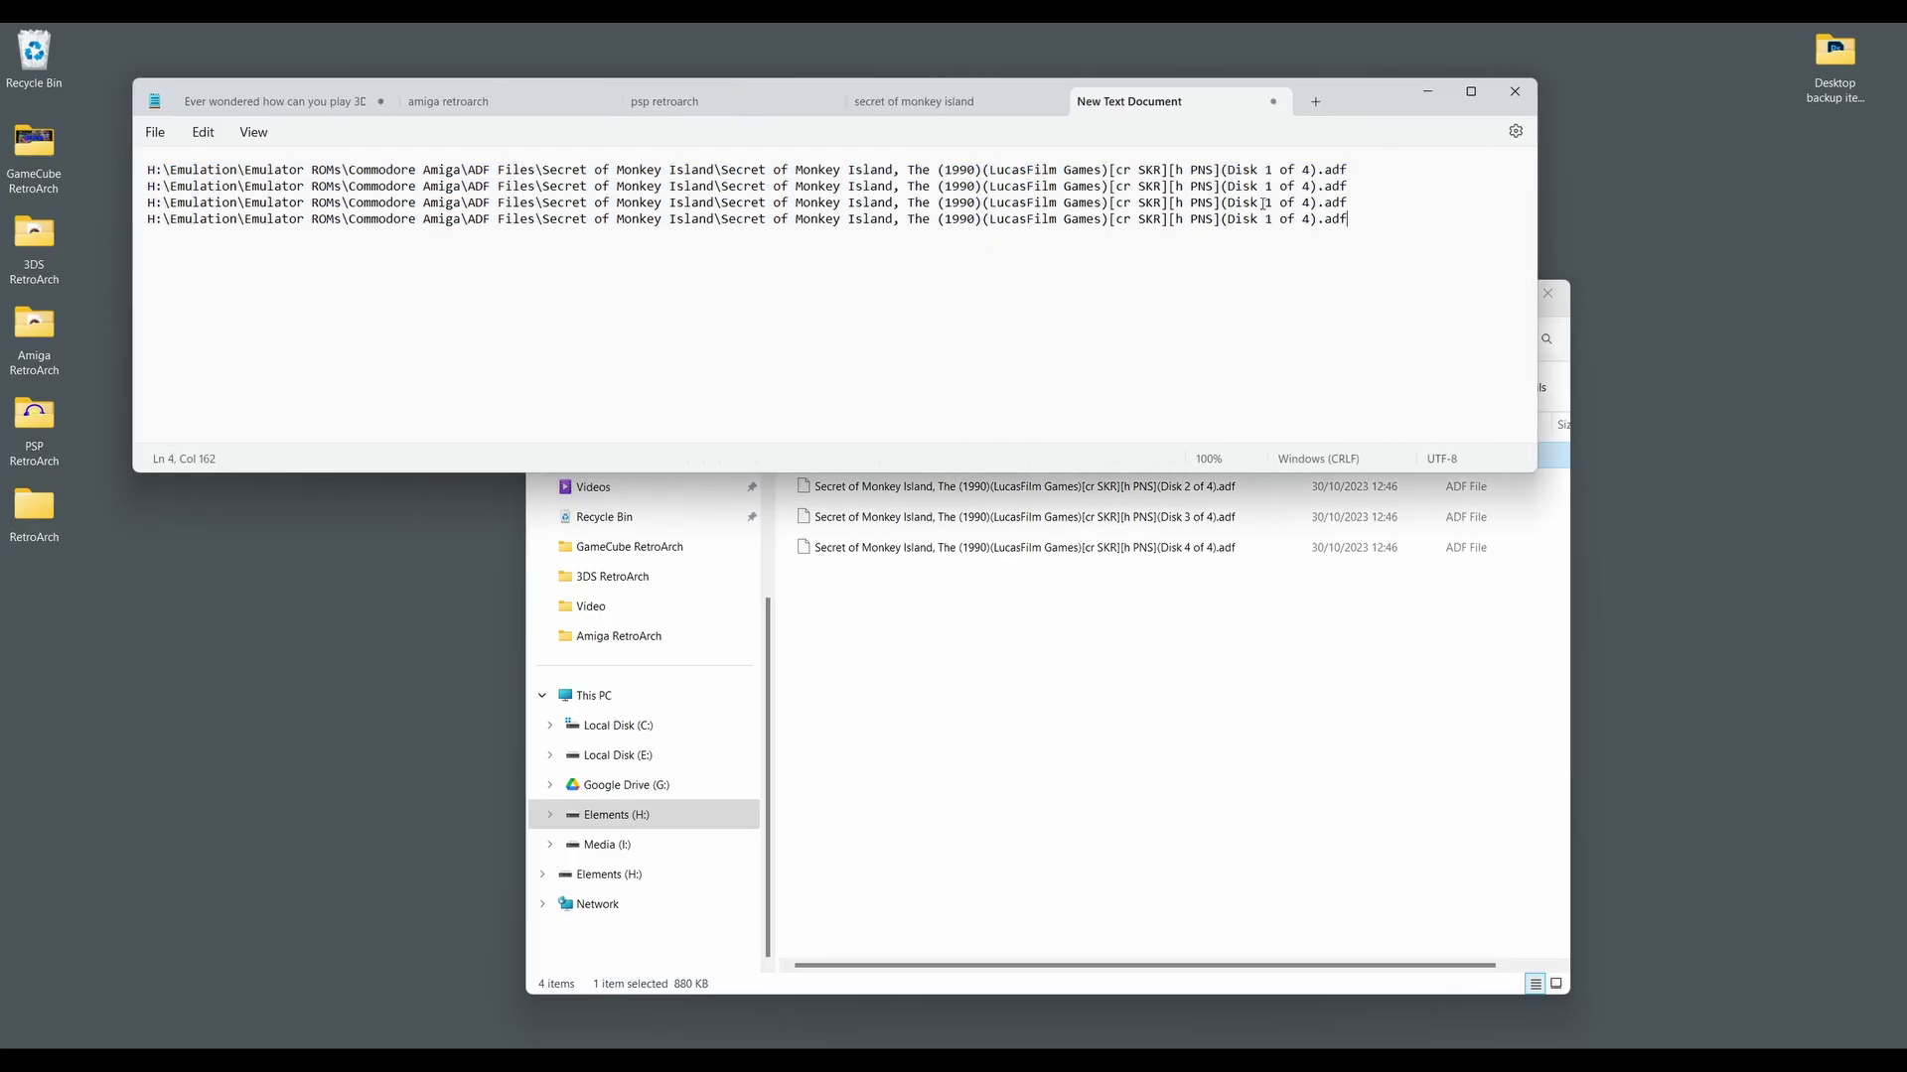
Step: Change the disk numbers in the duplicated paths so the lines list Disk 1 to Disk 4 in order
{"action": "key", "text": "Down"}
{"action": "key", "text": "BackSpace"}
{"action": "type", "text": "3"}
{"action": "key", "text": "Down"}
{"action": "key", "text": "BackSpace"}
{"action": "type", "text": "4"}
Step: Save the list as "monkey island.m3u" with type All files in the Secret of Monkey Island folder, and close the open windows
{"action": "key", "text": "ctrl+s"}
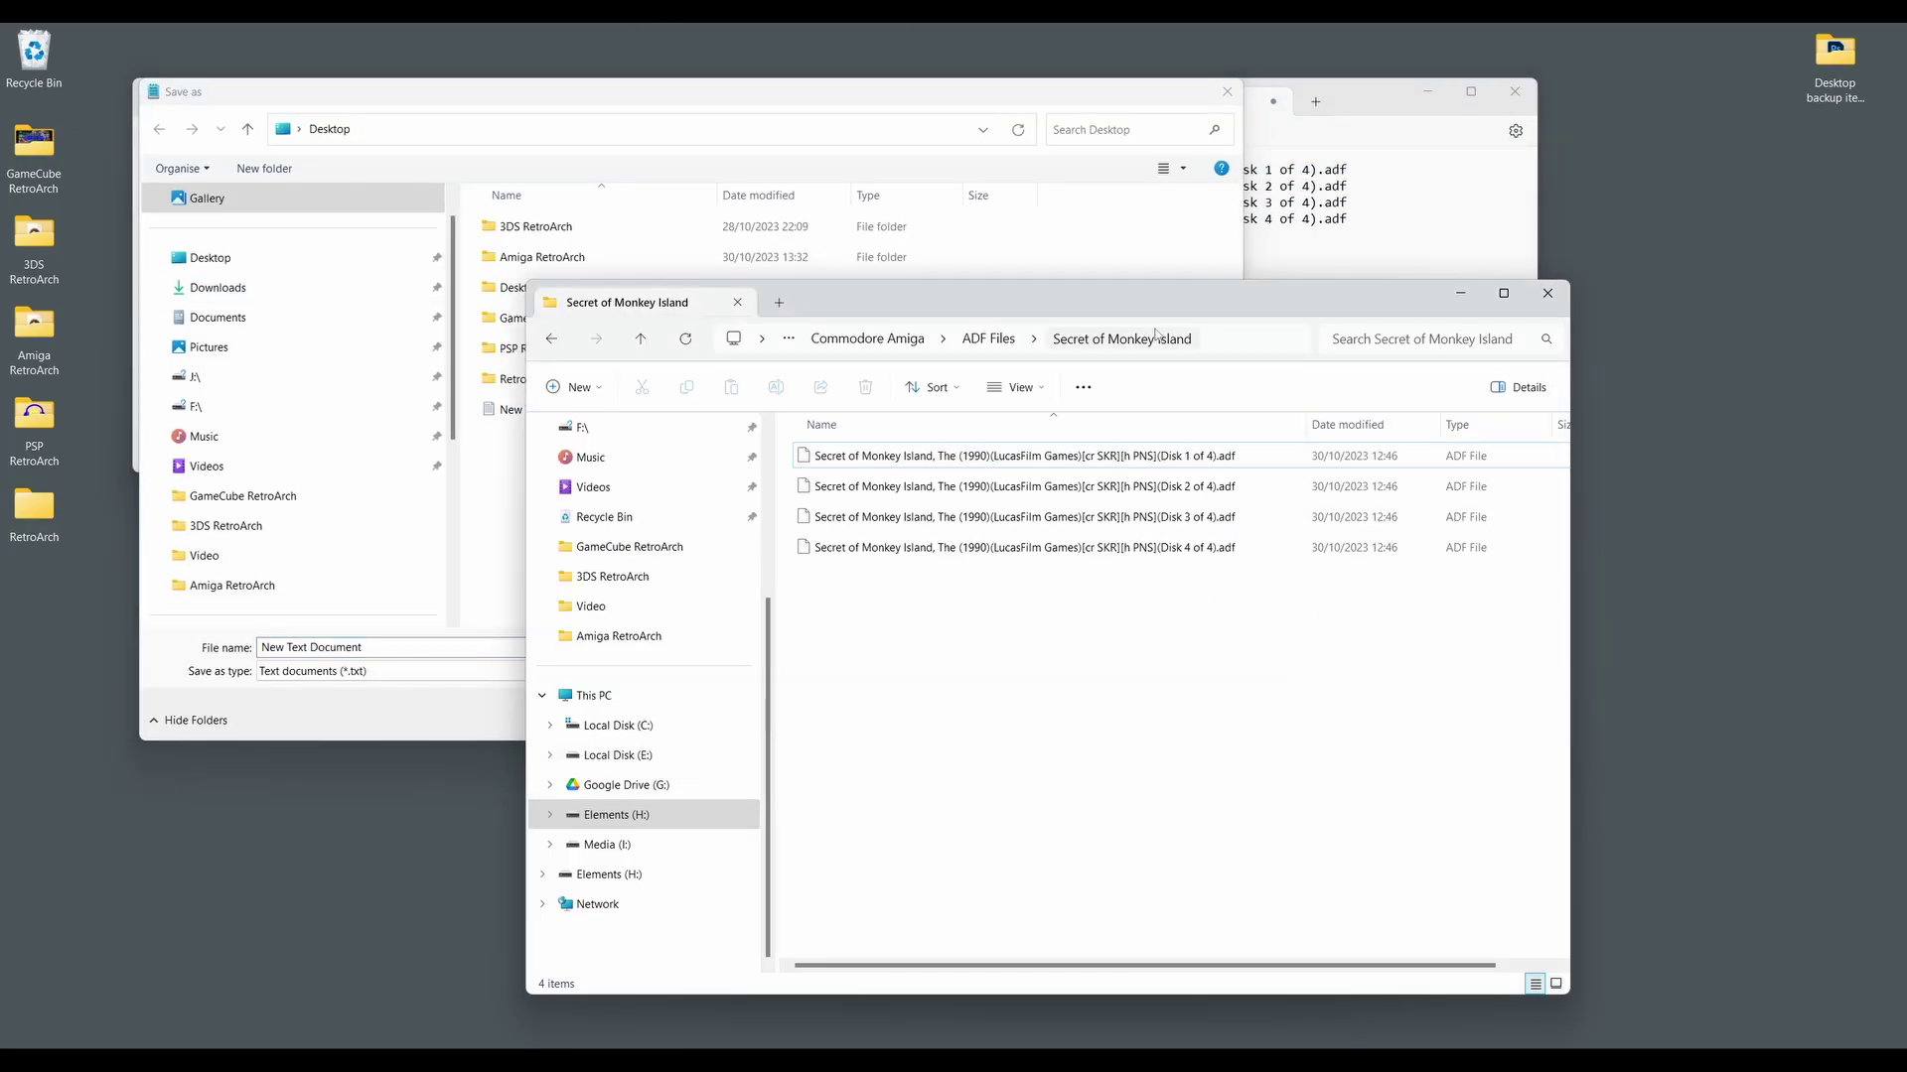
{"action": "left_click", "coordinate": [781, 126]}
{"action": "key", "text": "ctrl+v"}
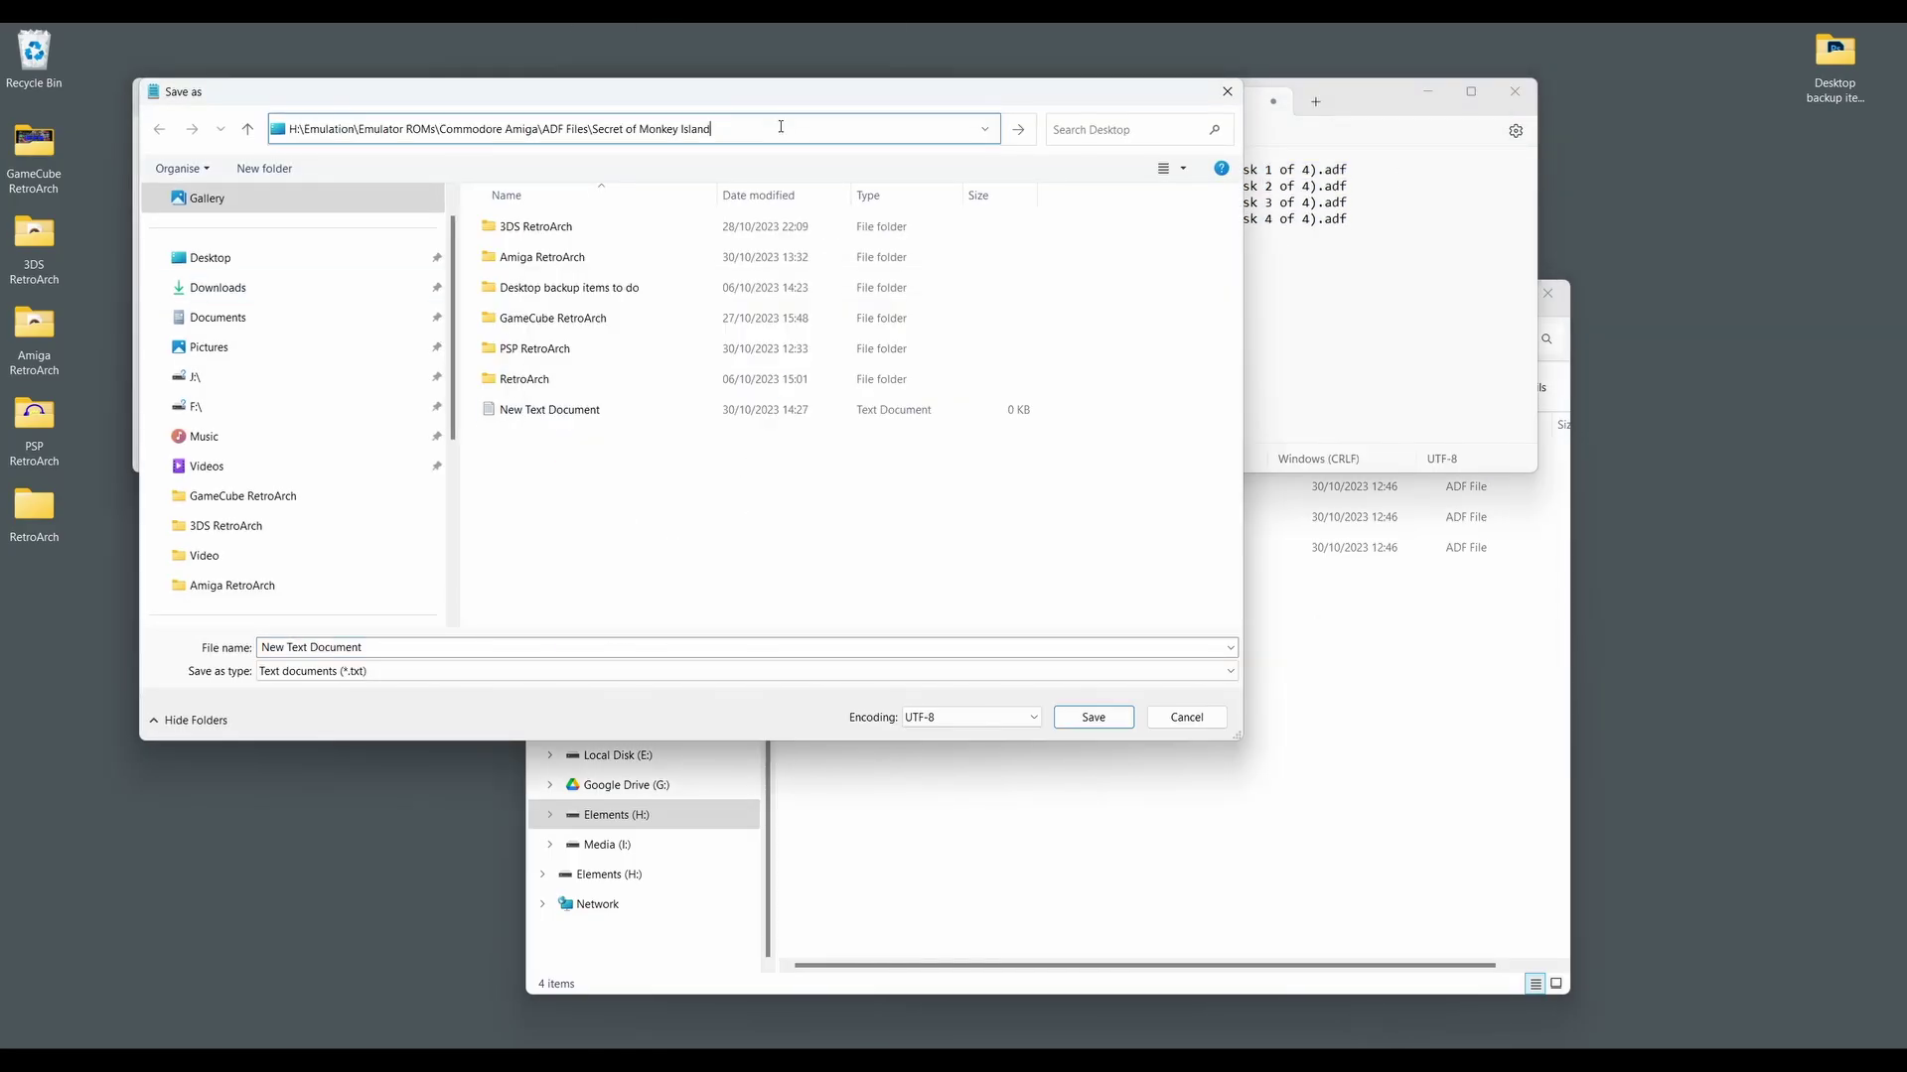
{"action": "key", "text": "Return"}
{"action": "left_click", "coordinate": [453, 646]}
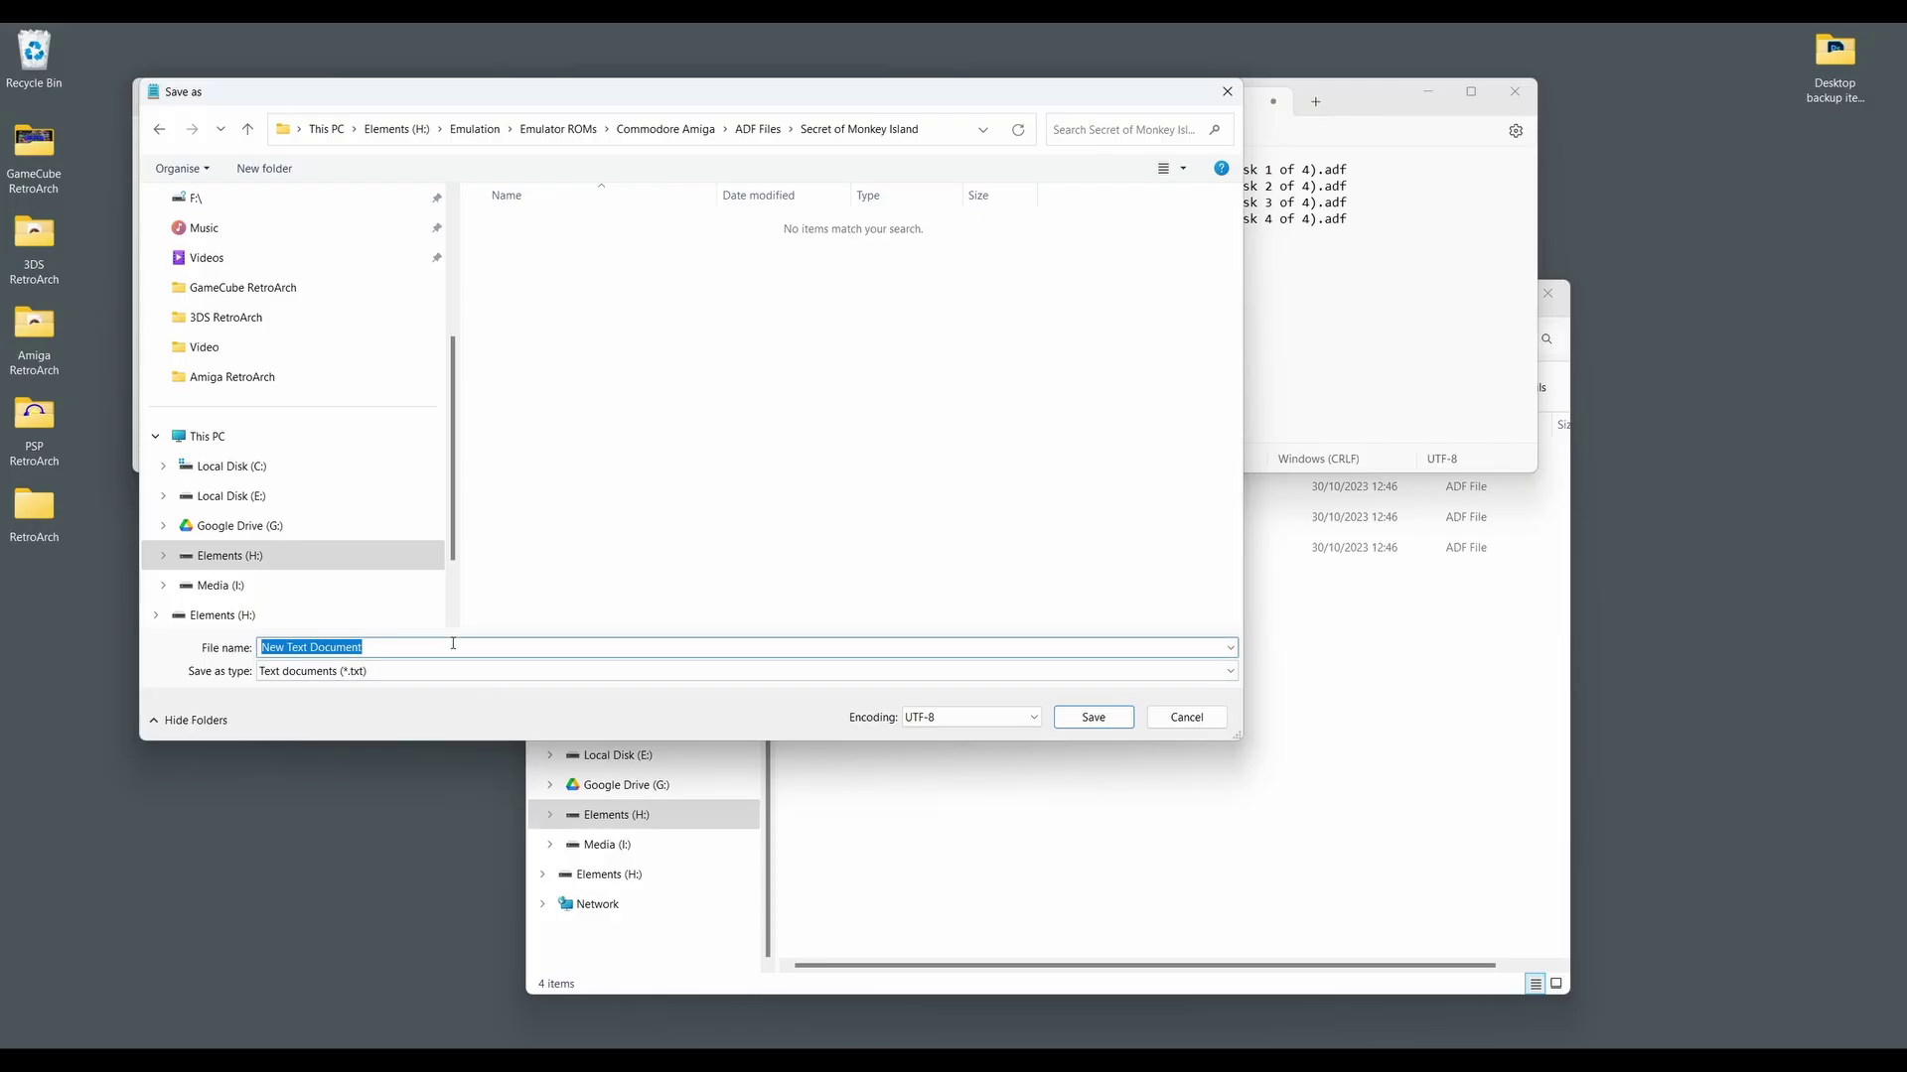
{"action": "type", "text": "monkey island.m3u"}
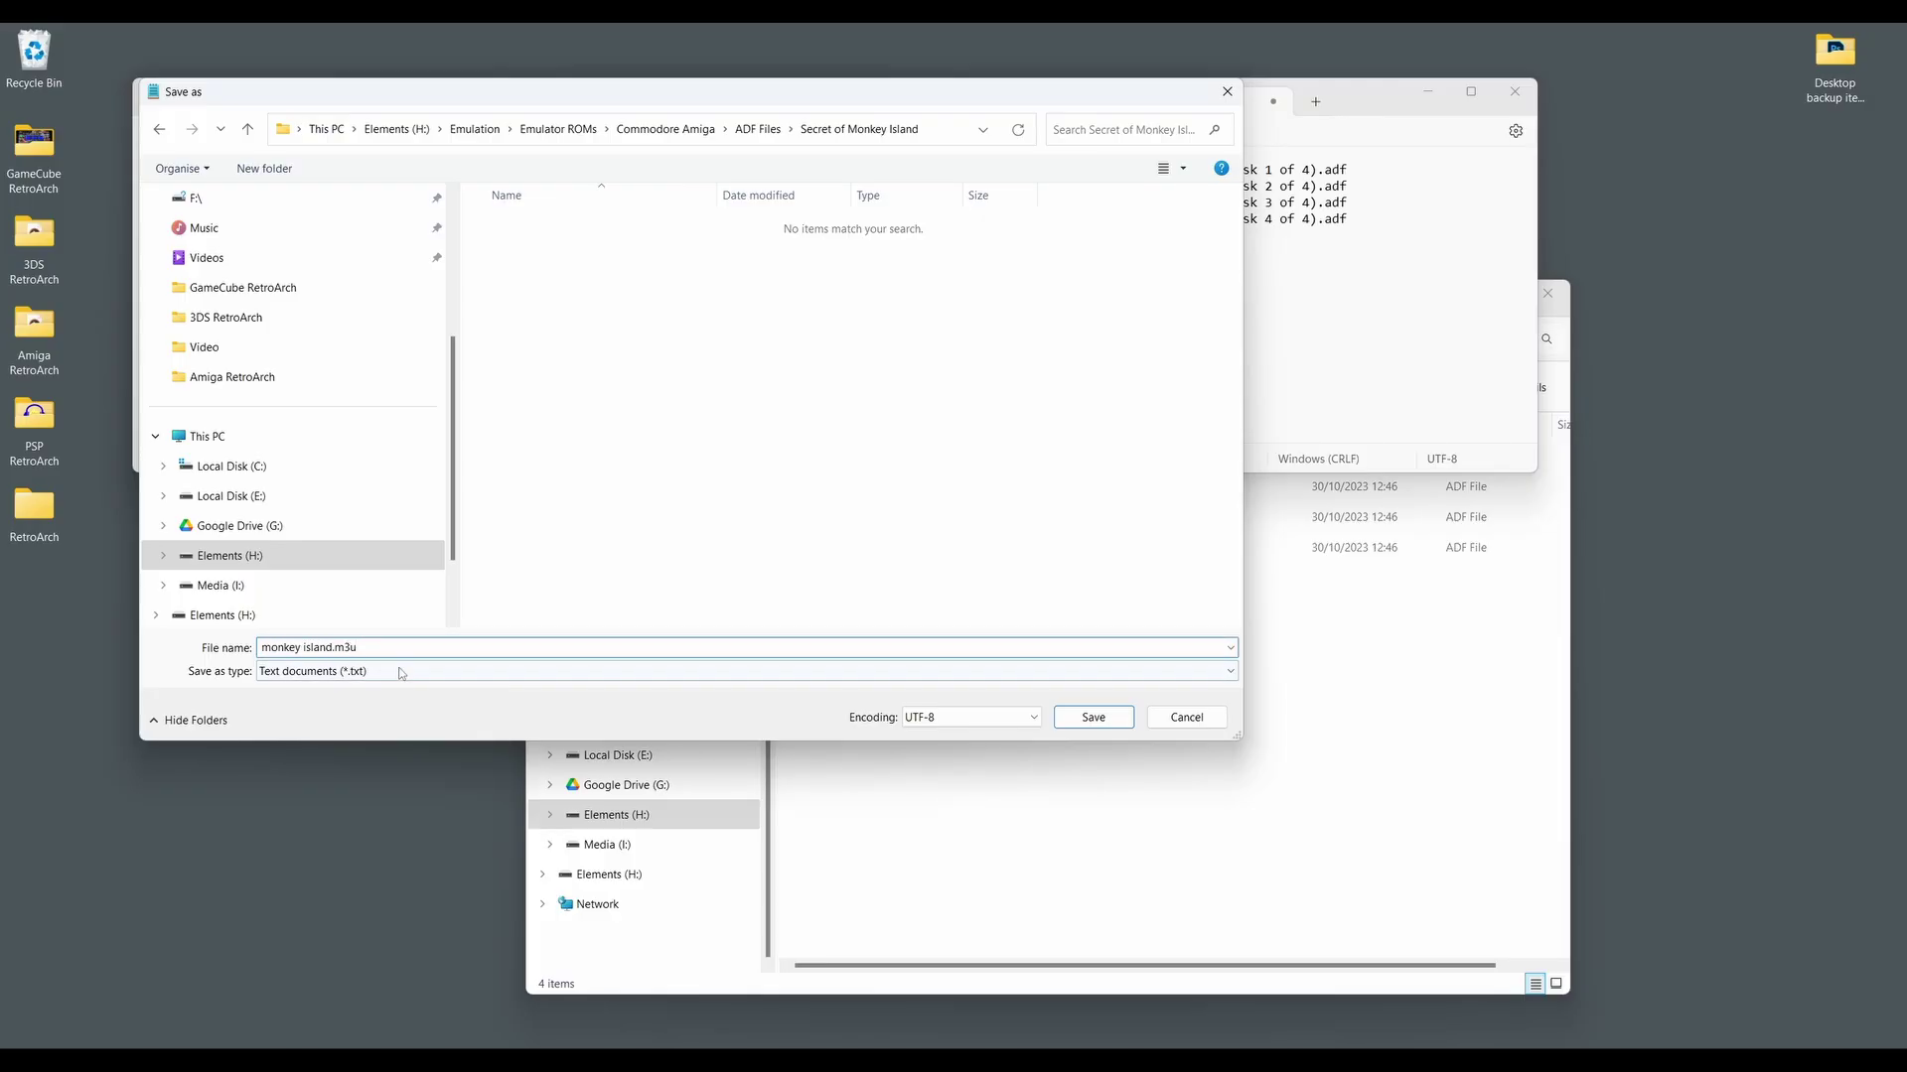
{"action": "left_click", "coordinate": [401, 673]}
{"action": "left_click", "coordinate": [363, 703]}
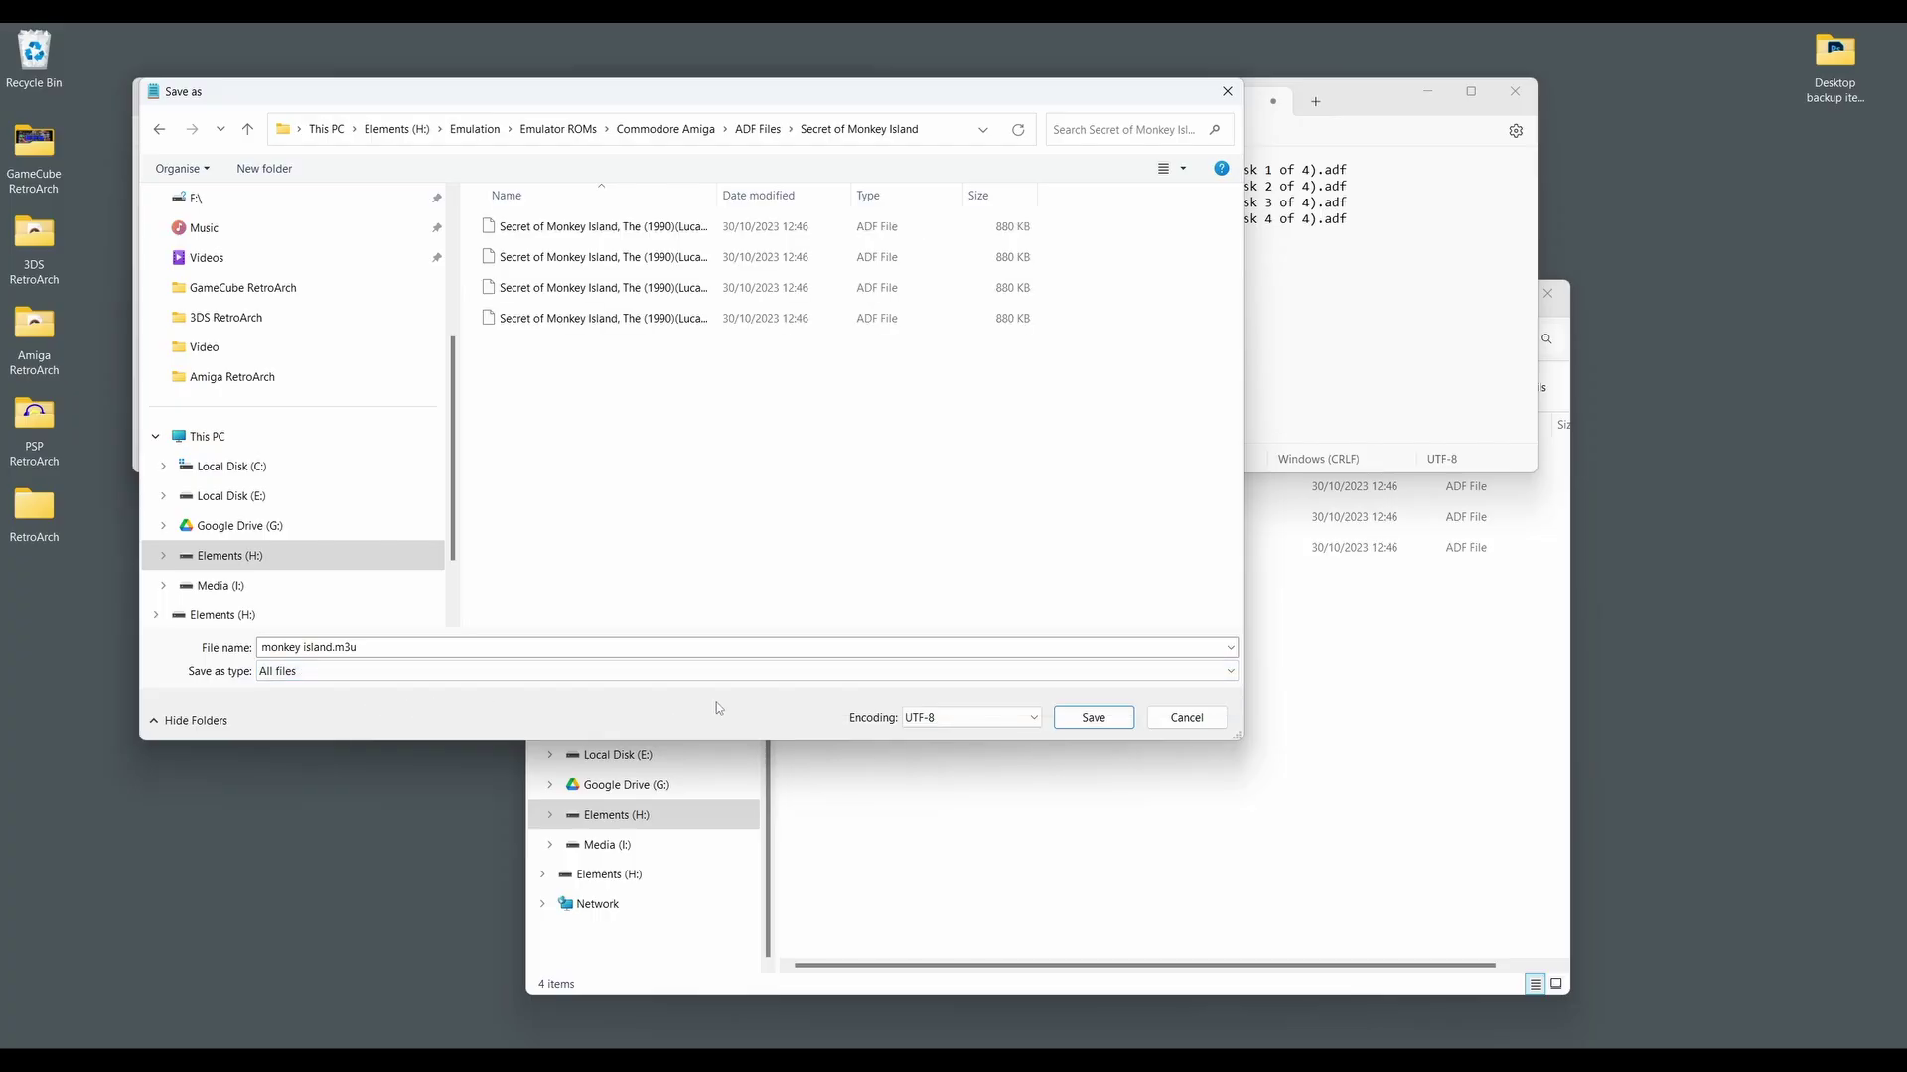
{"action": "left_click", "coordinate": [1090, 719]}
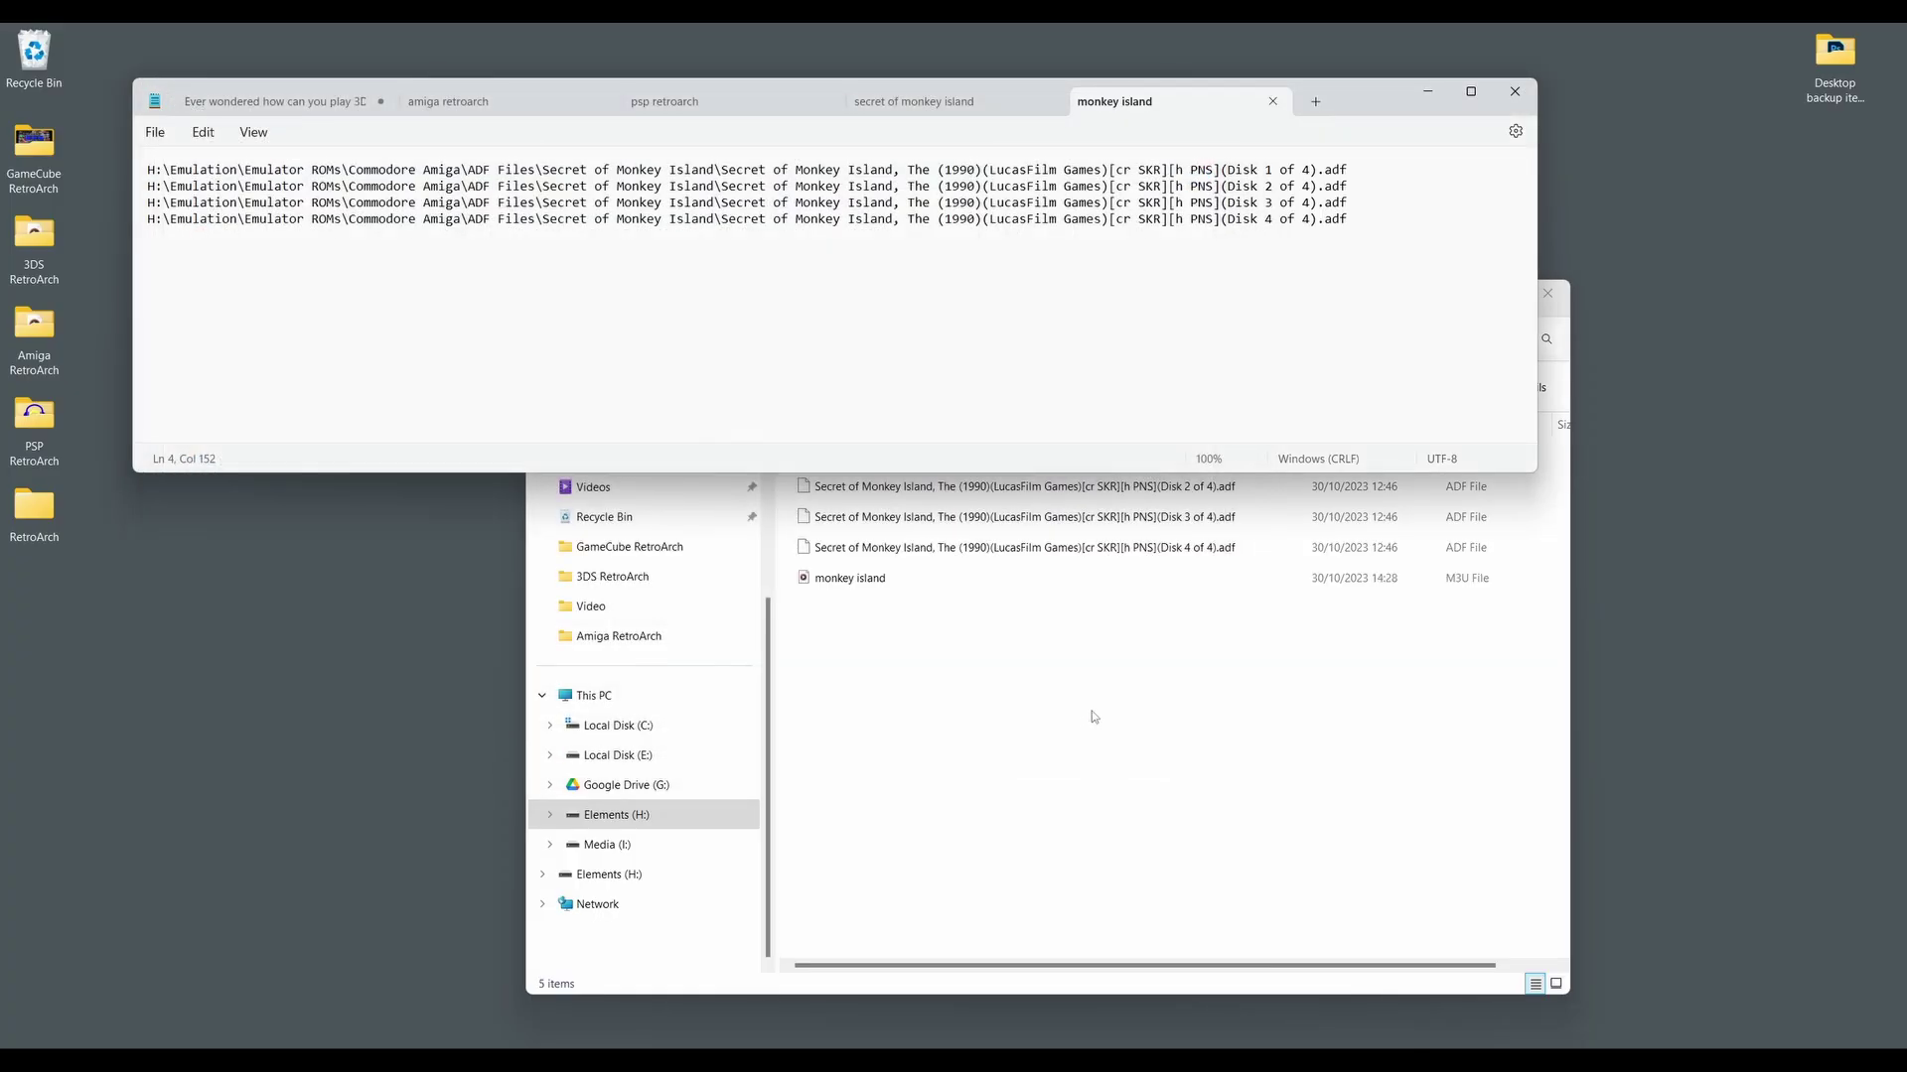
{"action": "left_click", "coordinate": [1519, 97]}
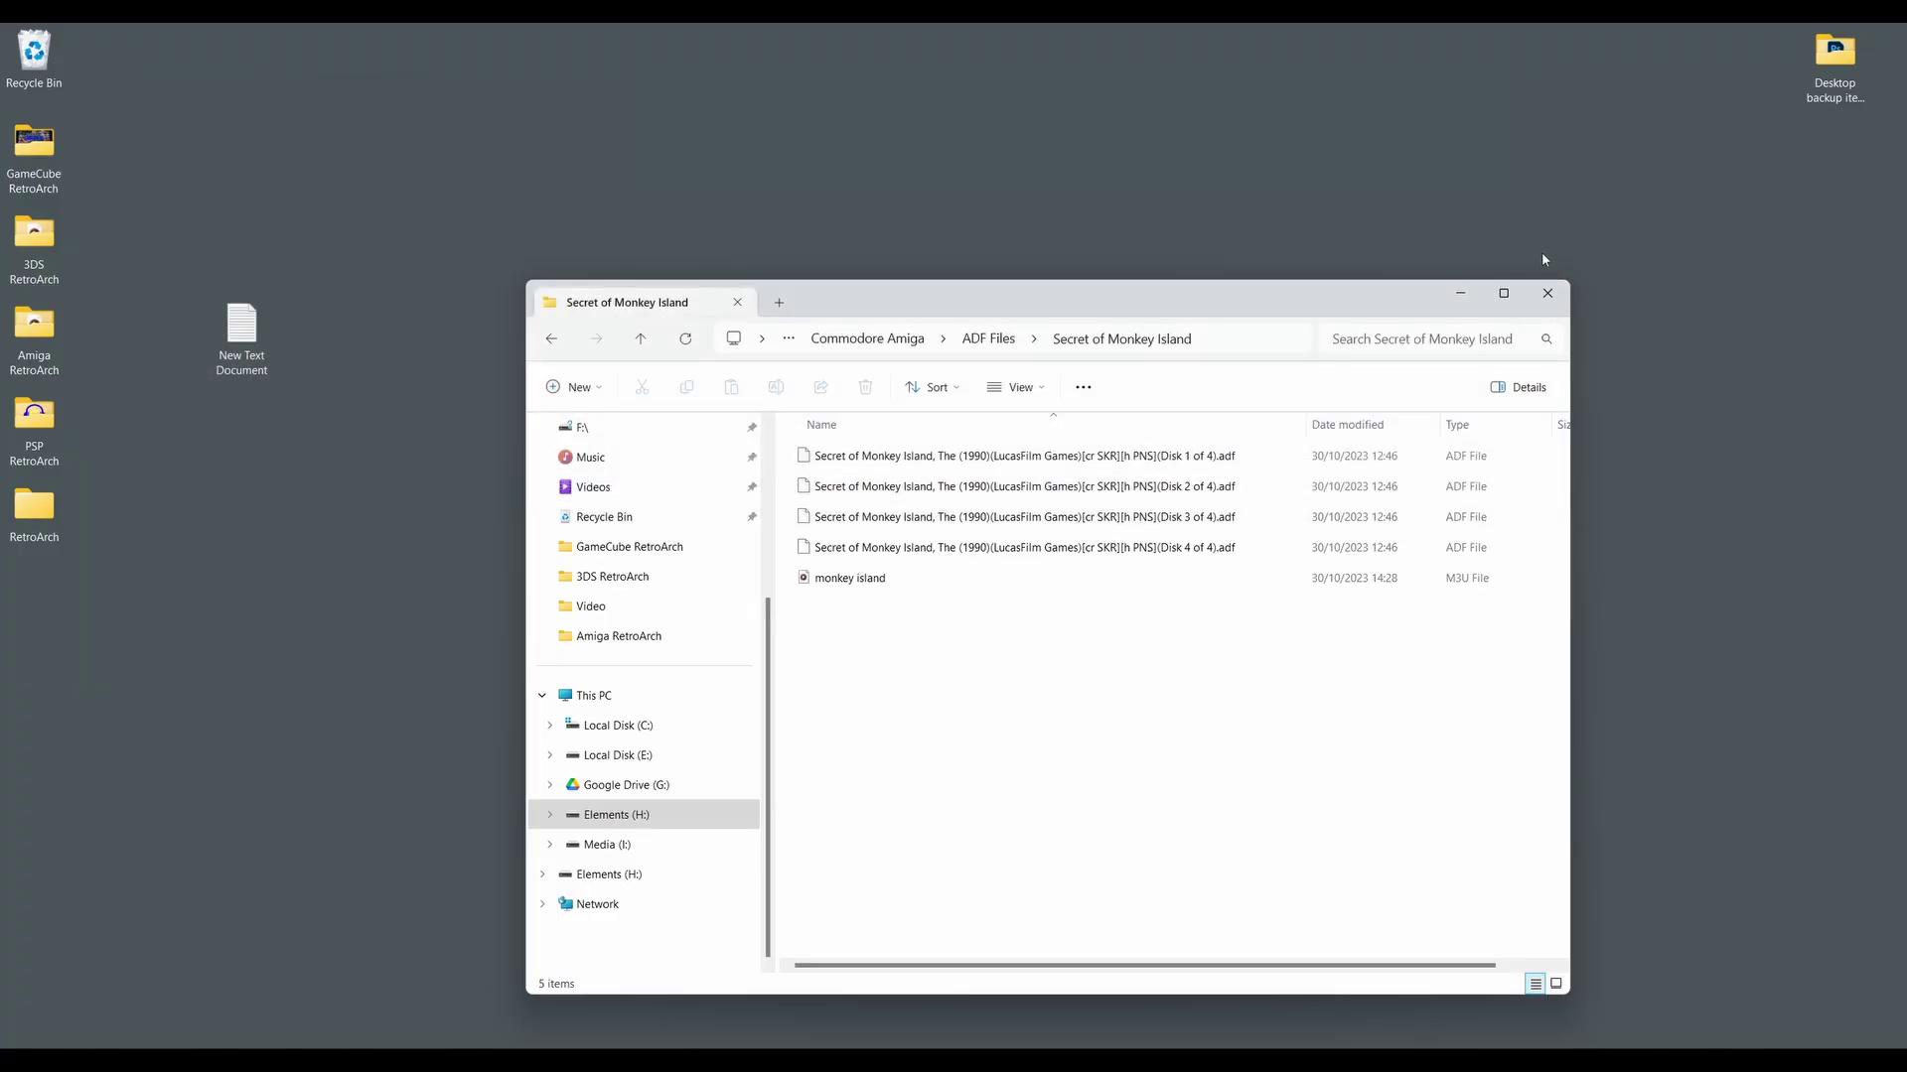
{"action": "left_click", "coordinate": [1551, 295]}
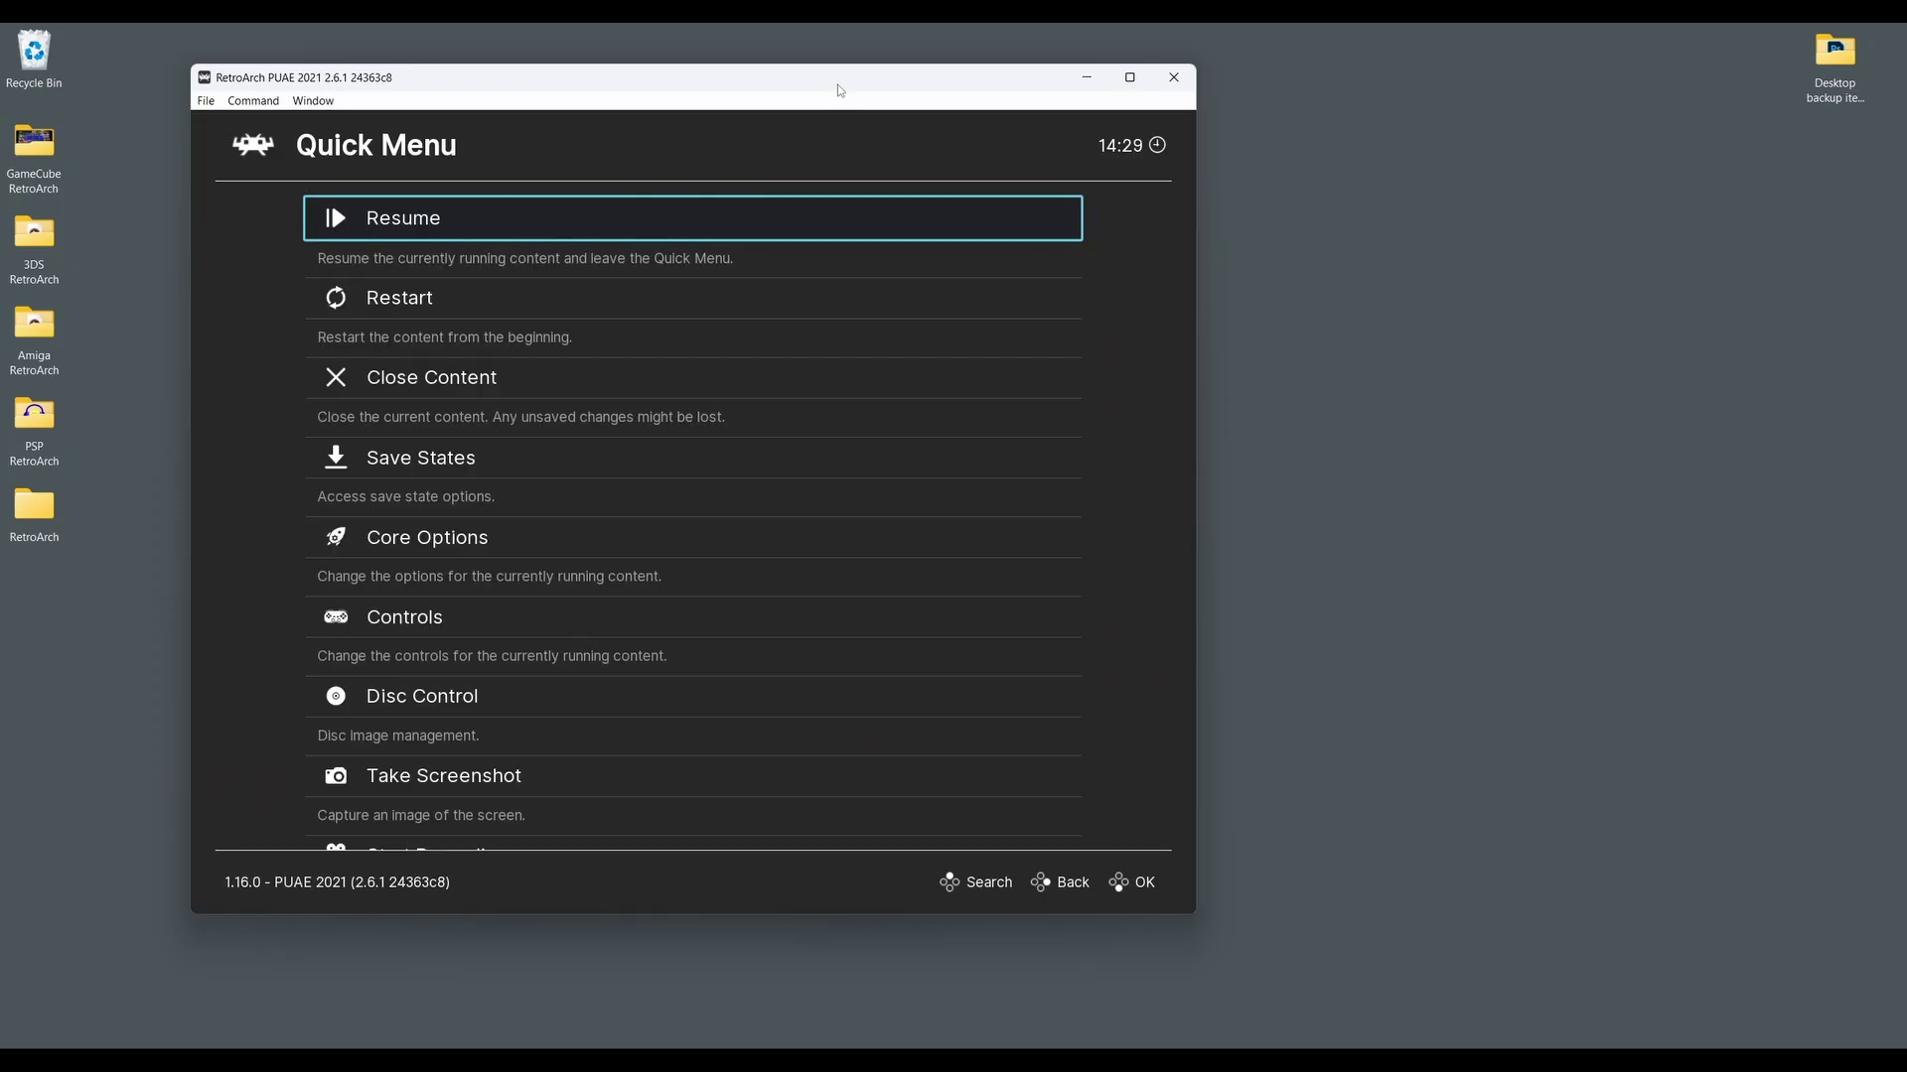
Step: Eject the running game's disc through RetroArch's Disc Control and open the Current Disc Index list
{"action": "key", "text": "Down"}
{"action": "key", "text": "Down"}
{"action": "key", "text": "Down"}
{"action": "key", "text": "Down"}
{"action": "key", "text": "Down"}
{"action": "key", "text": "Down"}
{"action": "key", "text": "Return"}
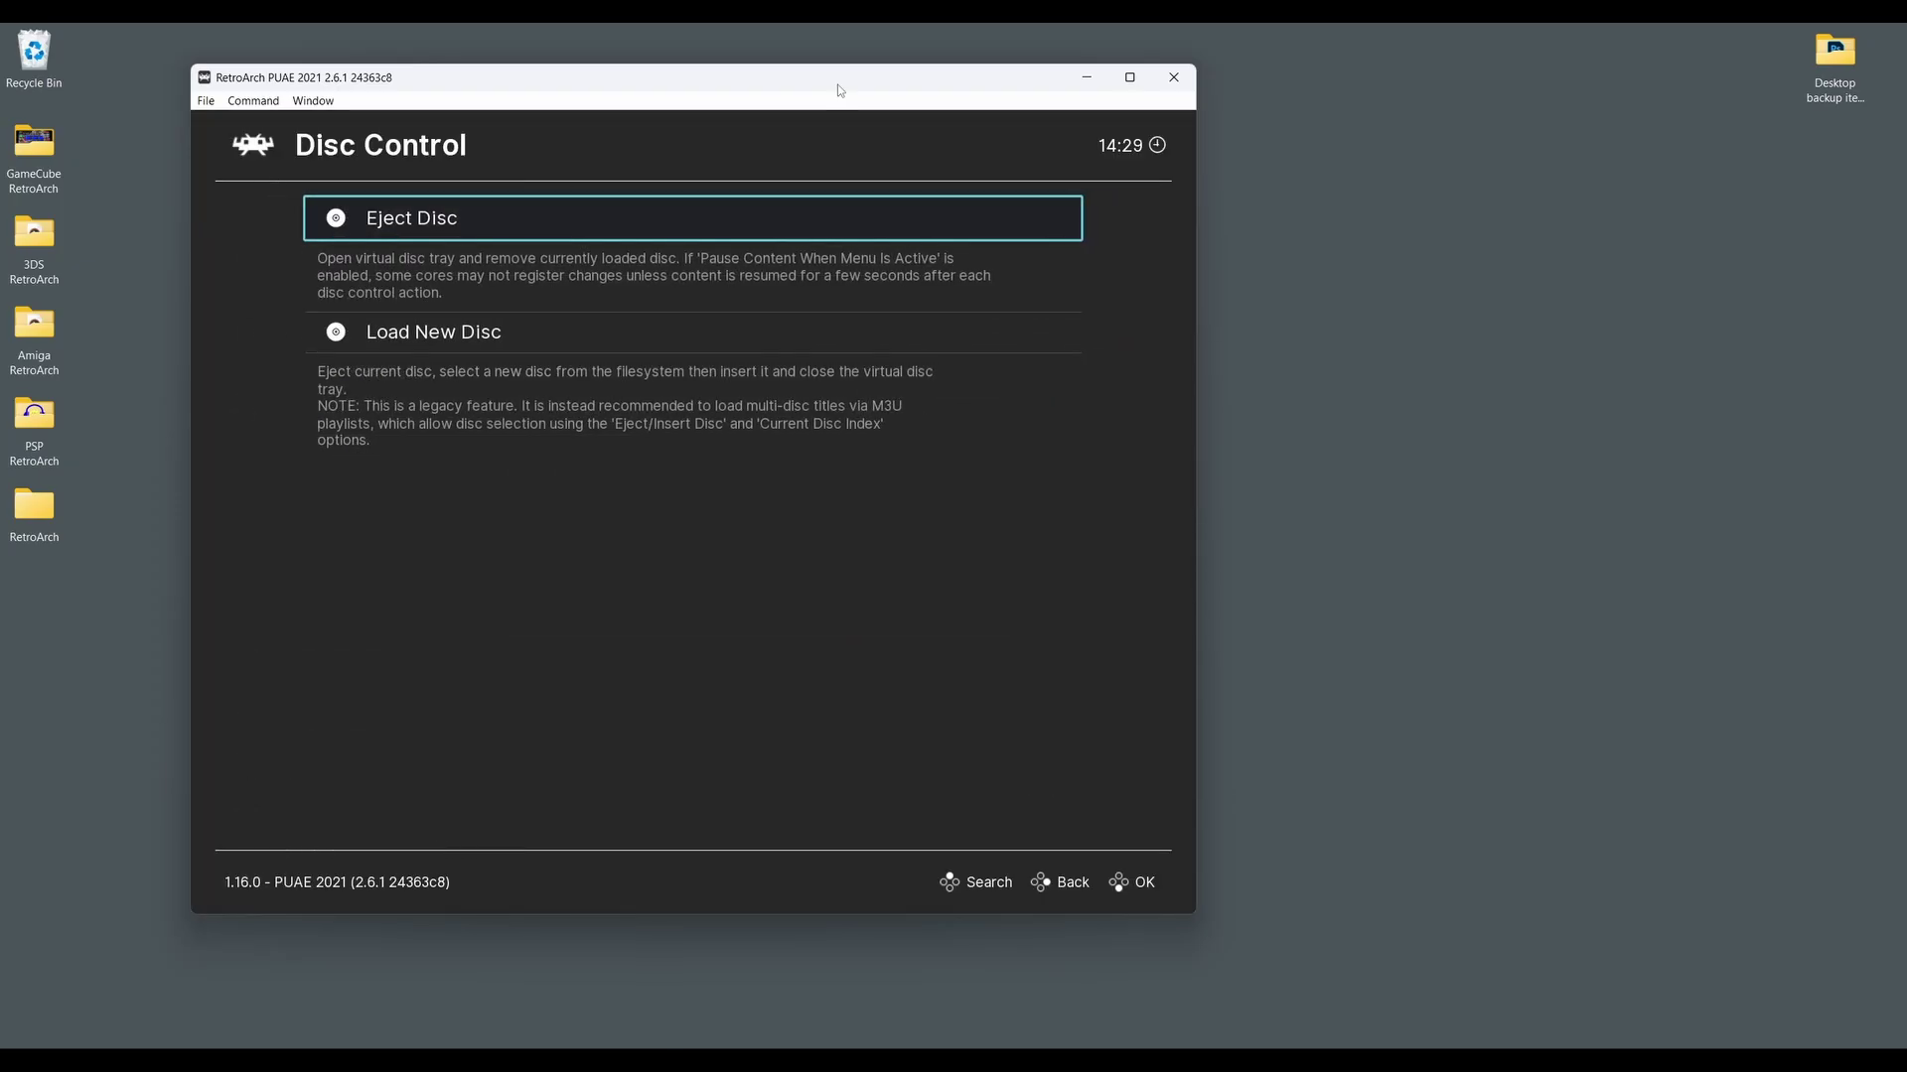
{"action": "key", "text": "Return"}
{"action": "key", "text": "Return"}
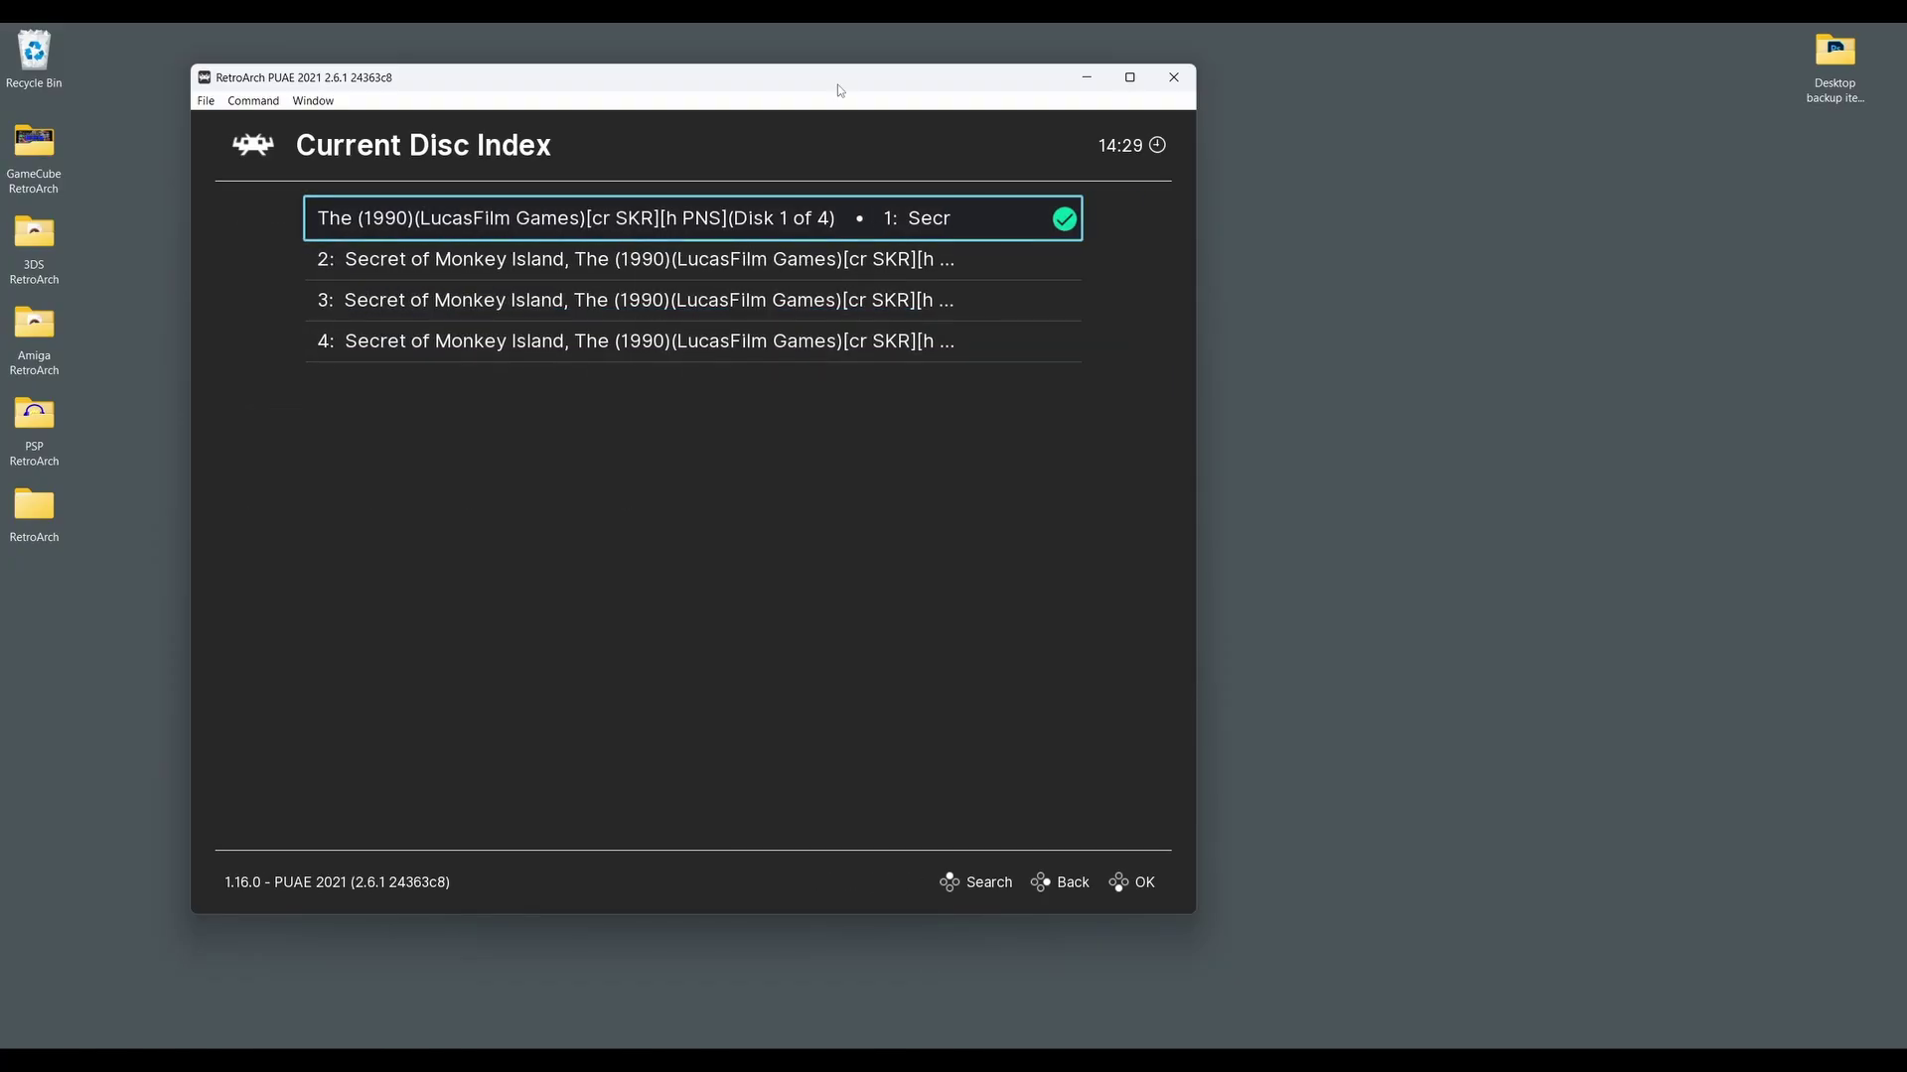
Step: Look through the four listed disks, choose disc index 1 and insert that disc
{"action": "key", "text": "Down"}
{"action": "key", "text": "Down"}
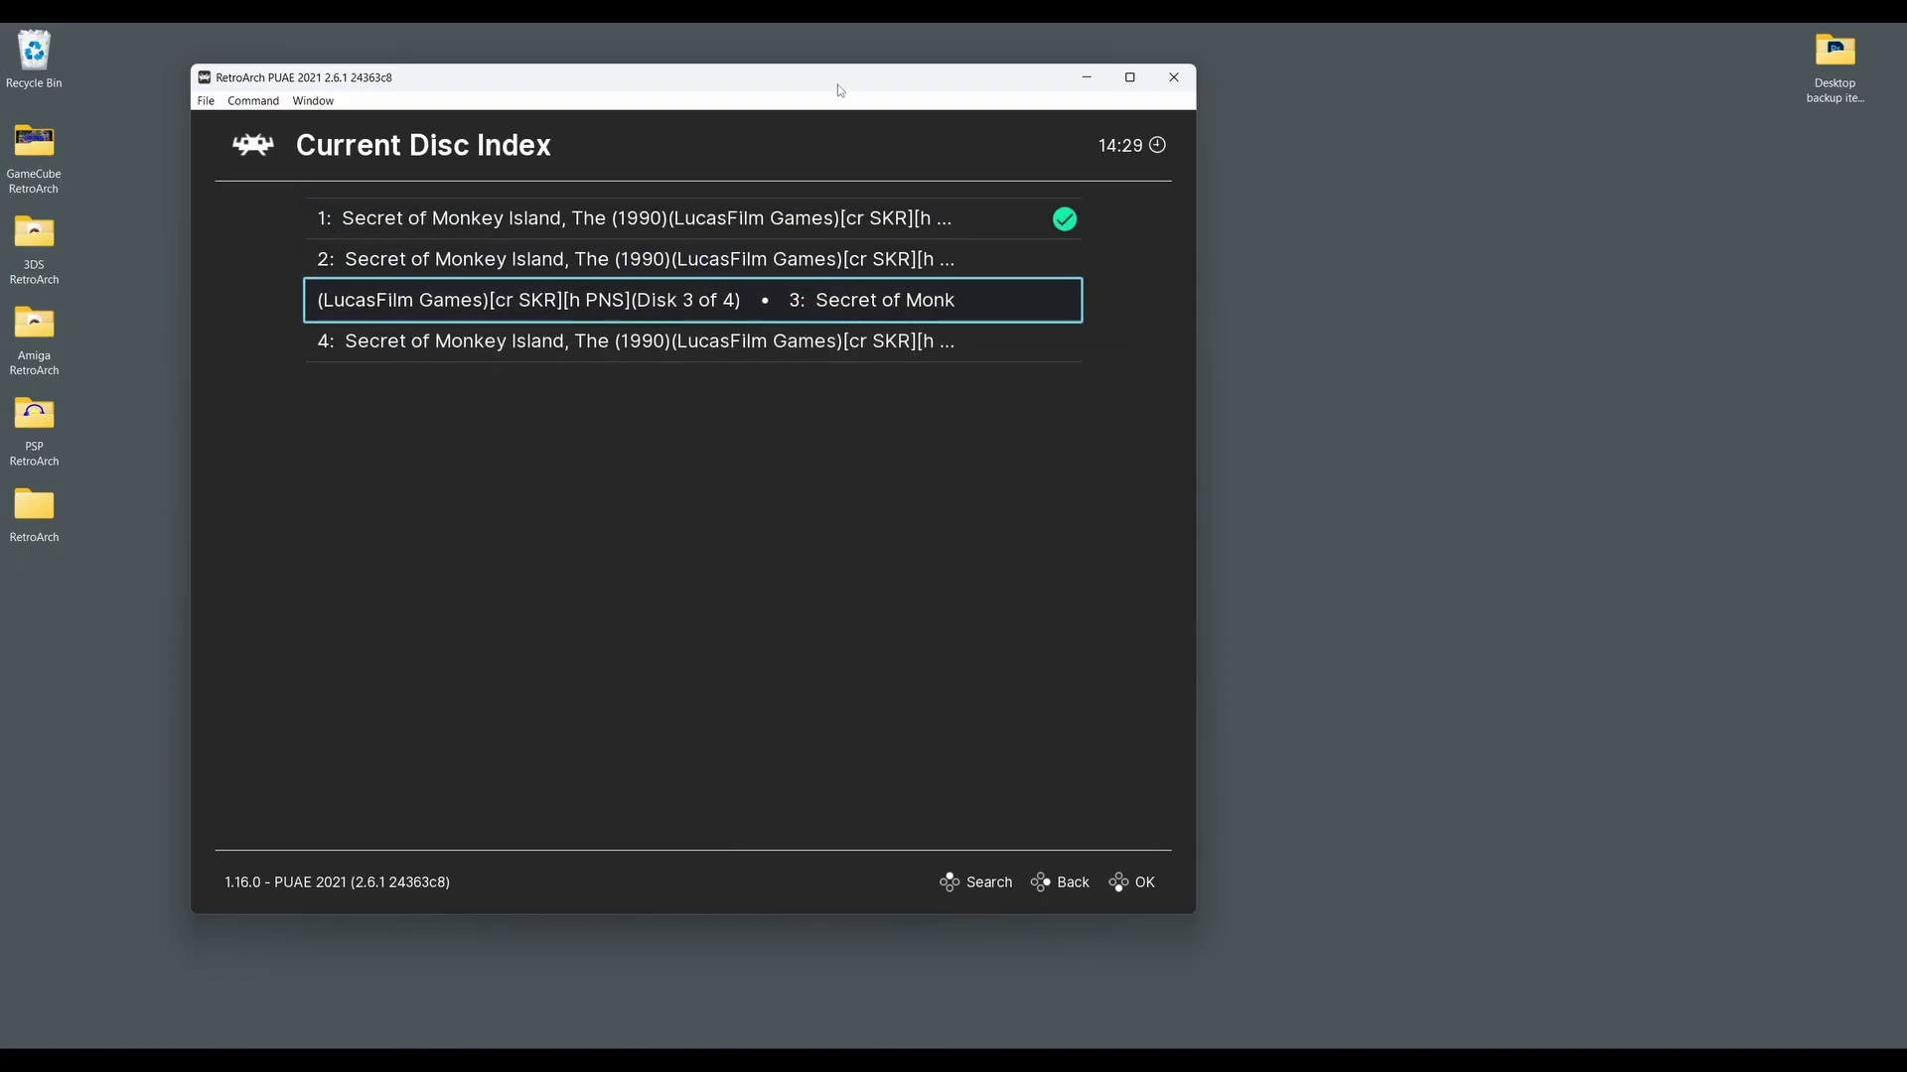
{"action": "key", "text": "Up"}
{"action": "key", "text": "Up"}
{"action": "key", "text": "Return"}
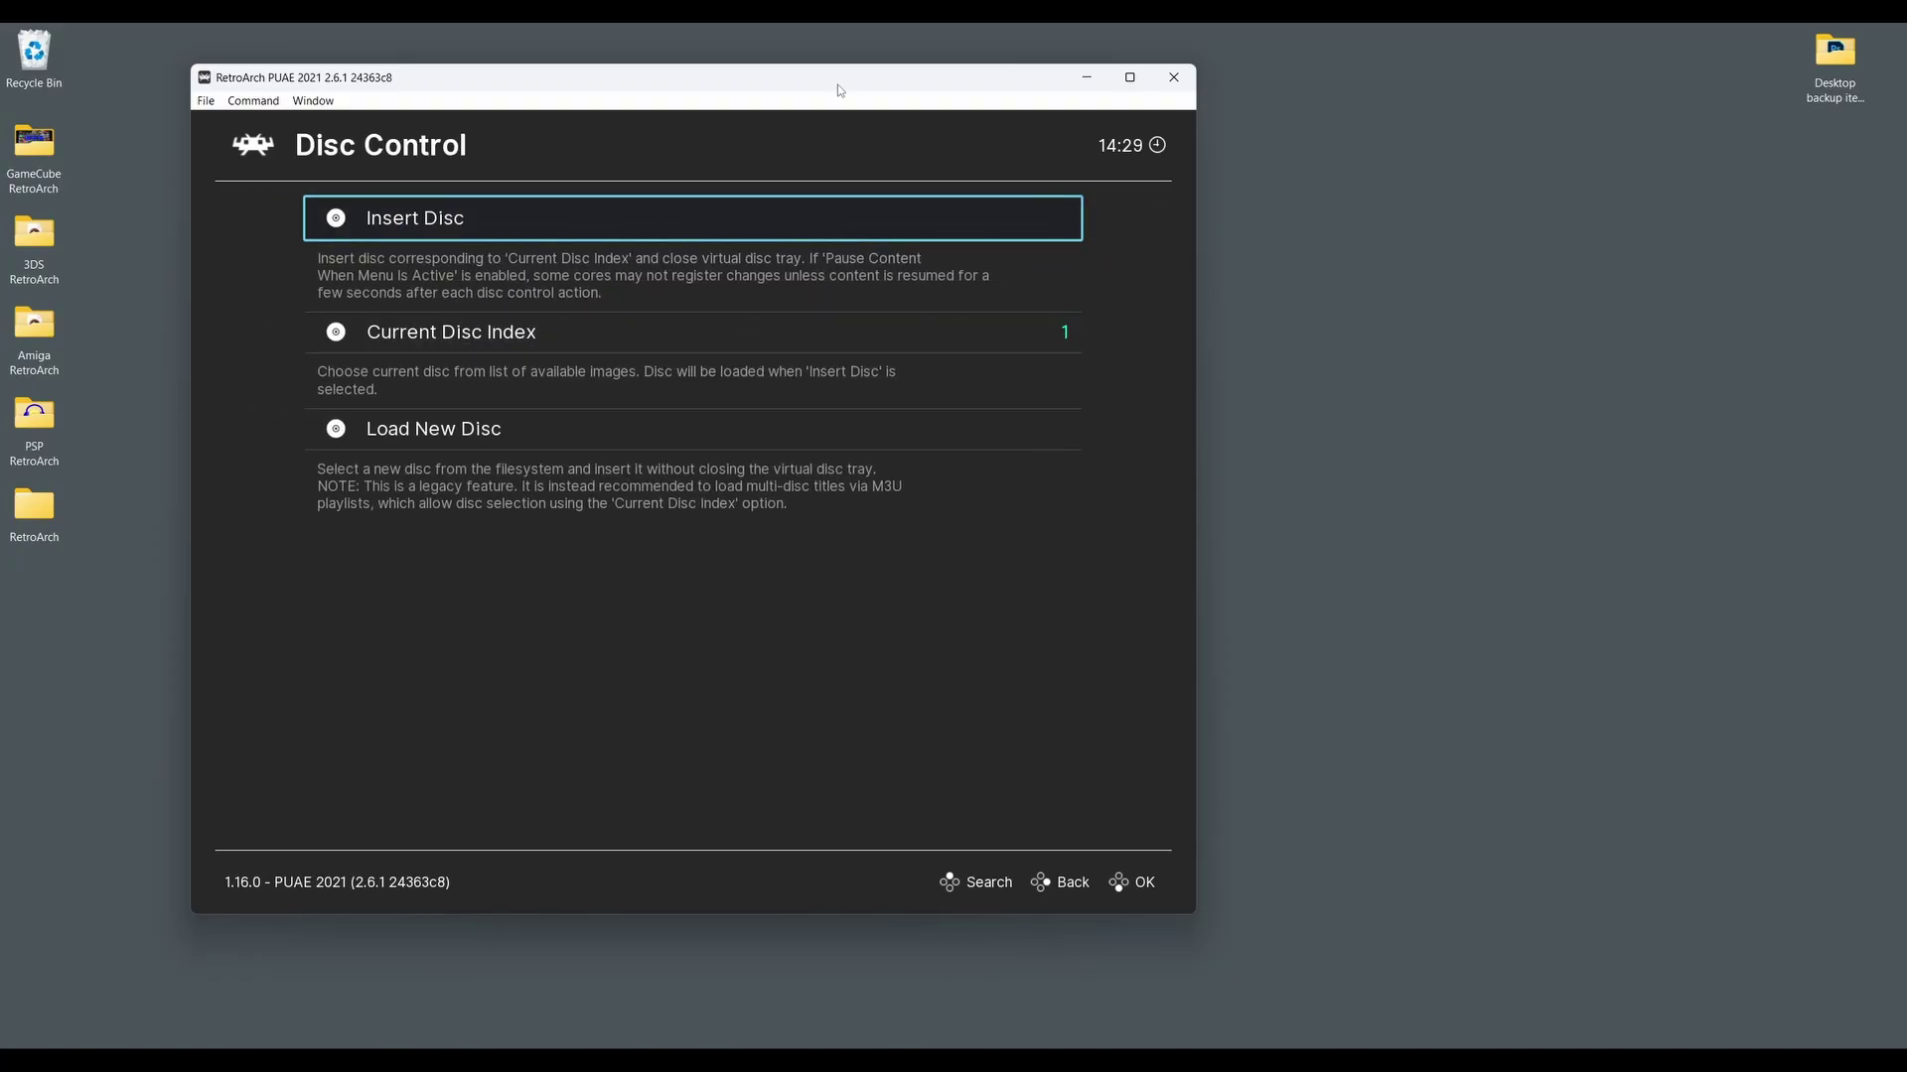
{"action": "key", "text": "Return"}
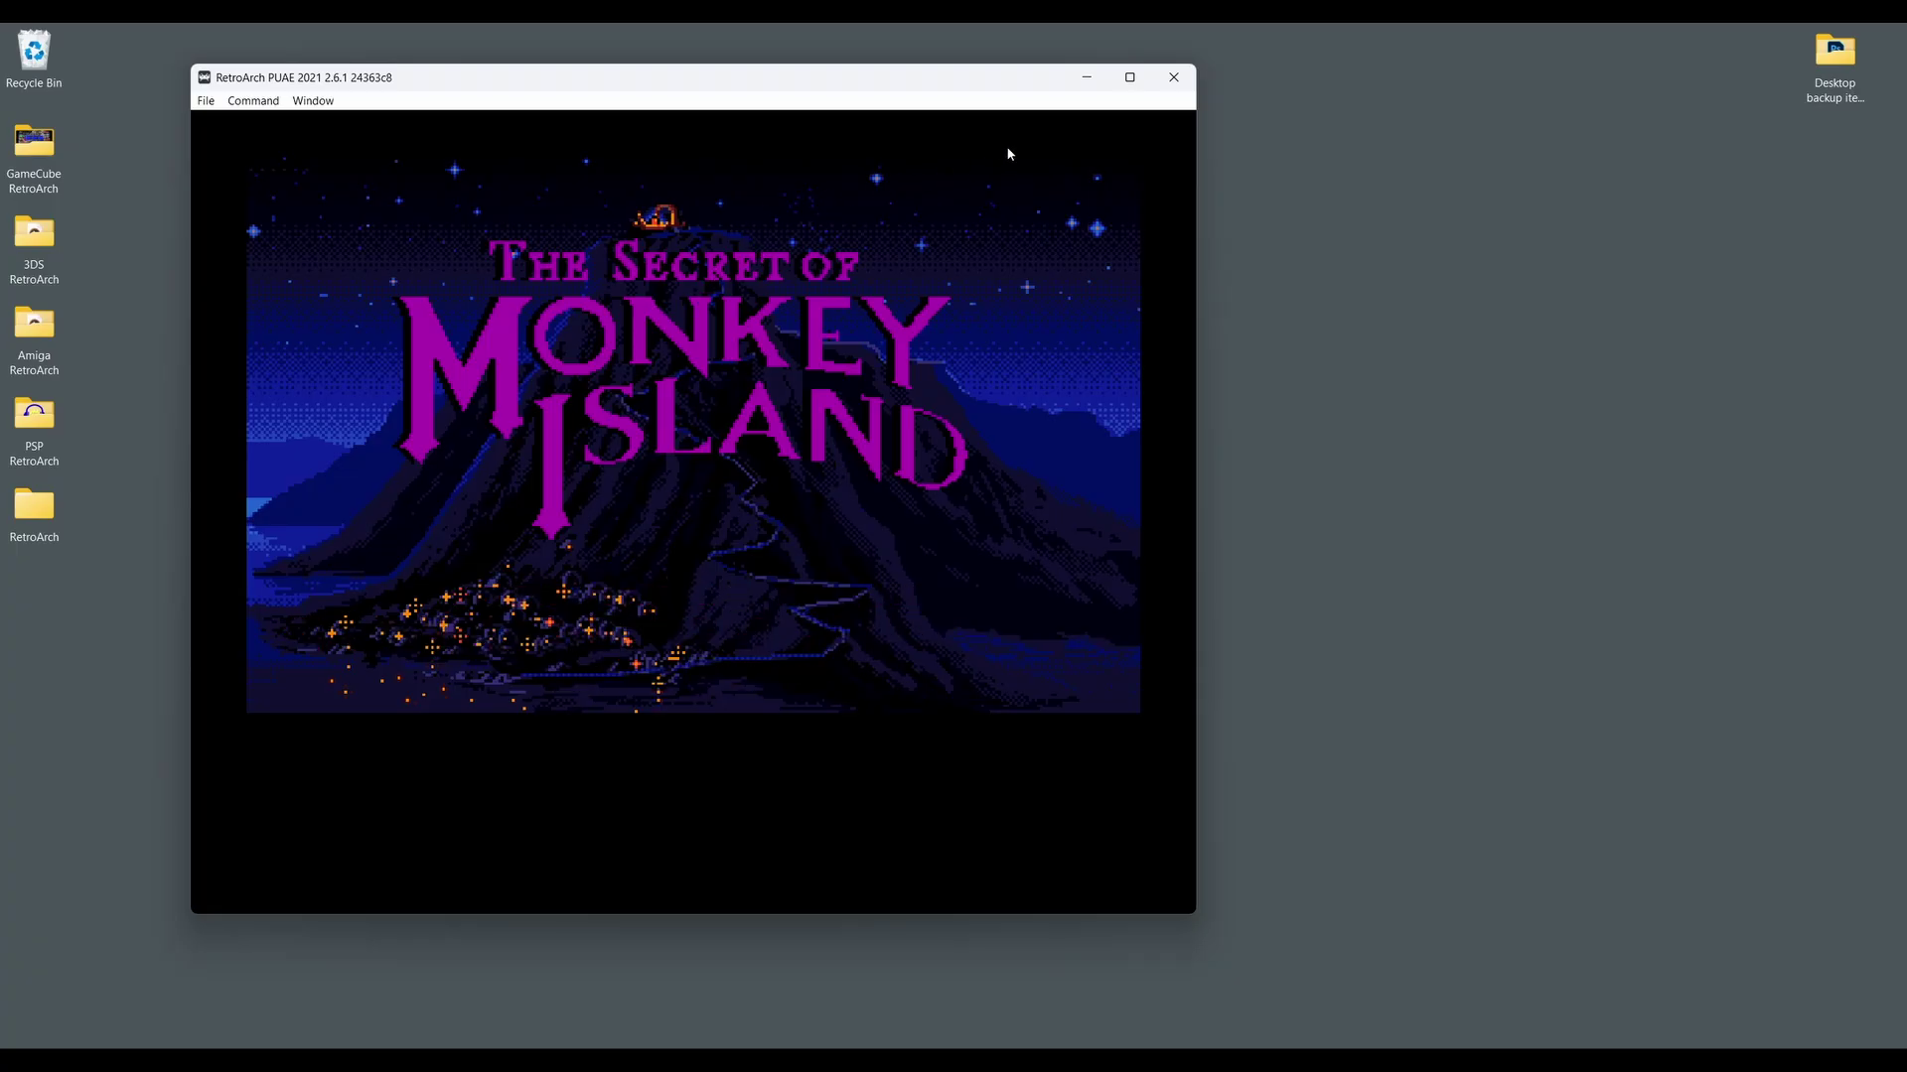
Step: Leave Disc Control and open the Core Options for the running game
{"action": "key", "text": "F1"}
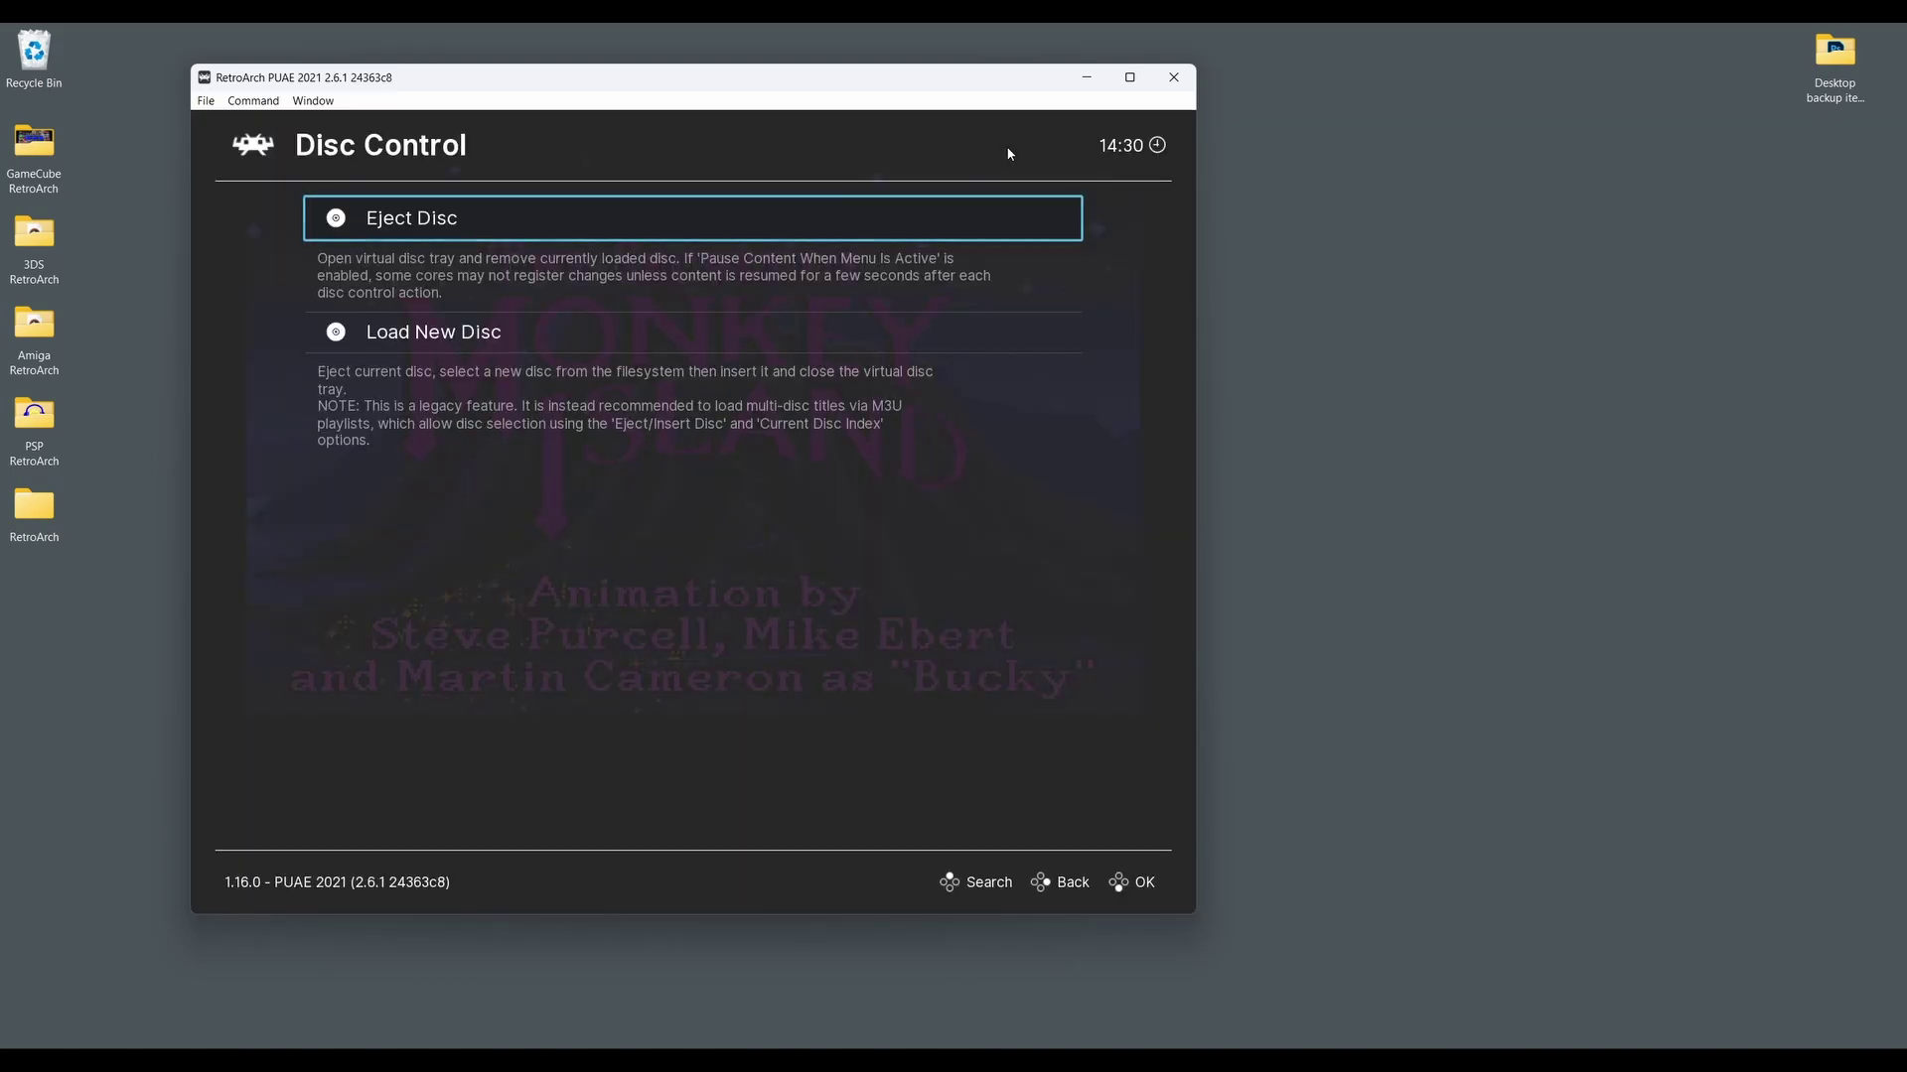
{"action": "key", "text": "BackSpace"}
{"action": "key", "text": "BackSpace"}
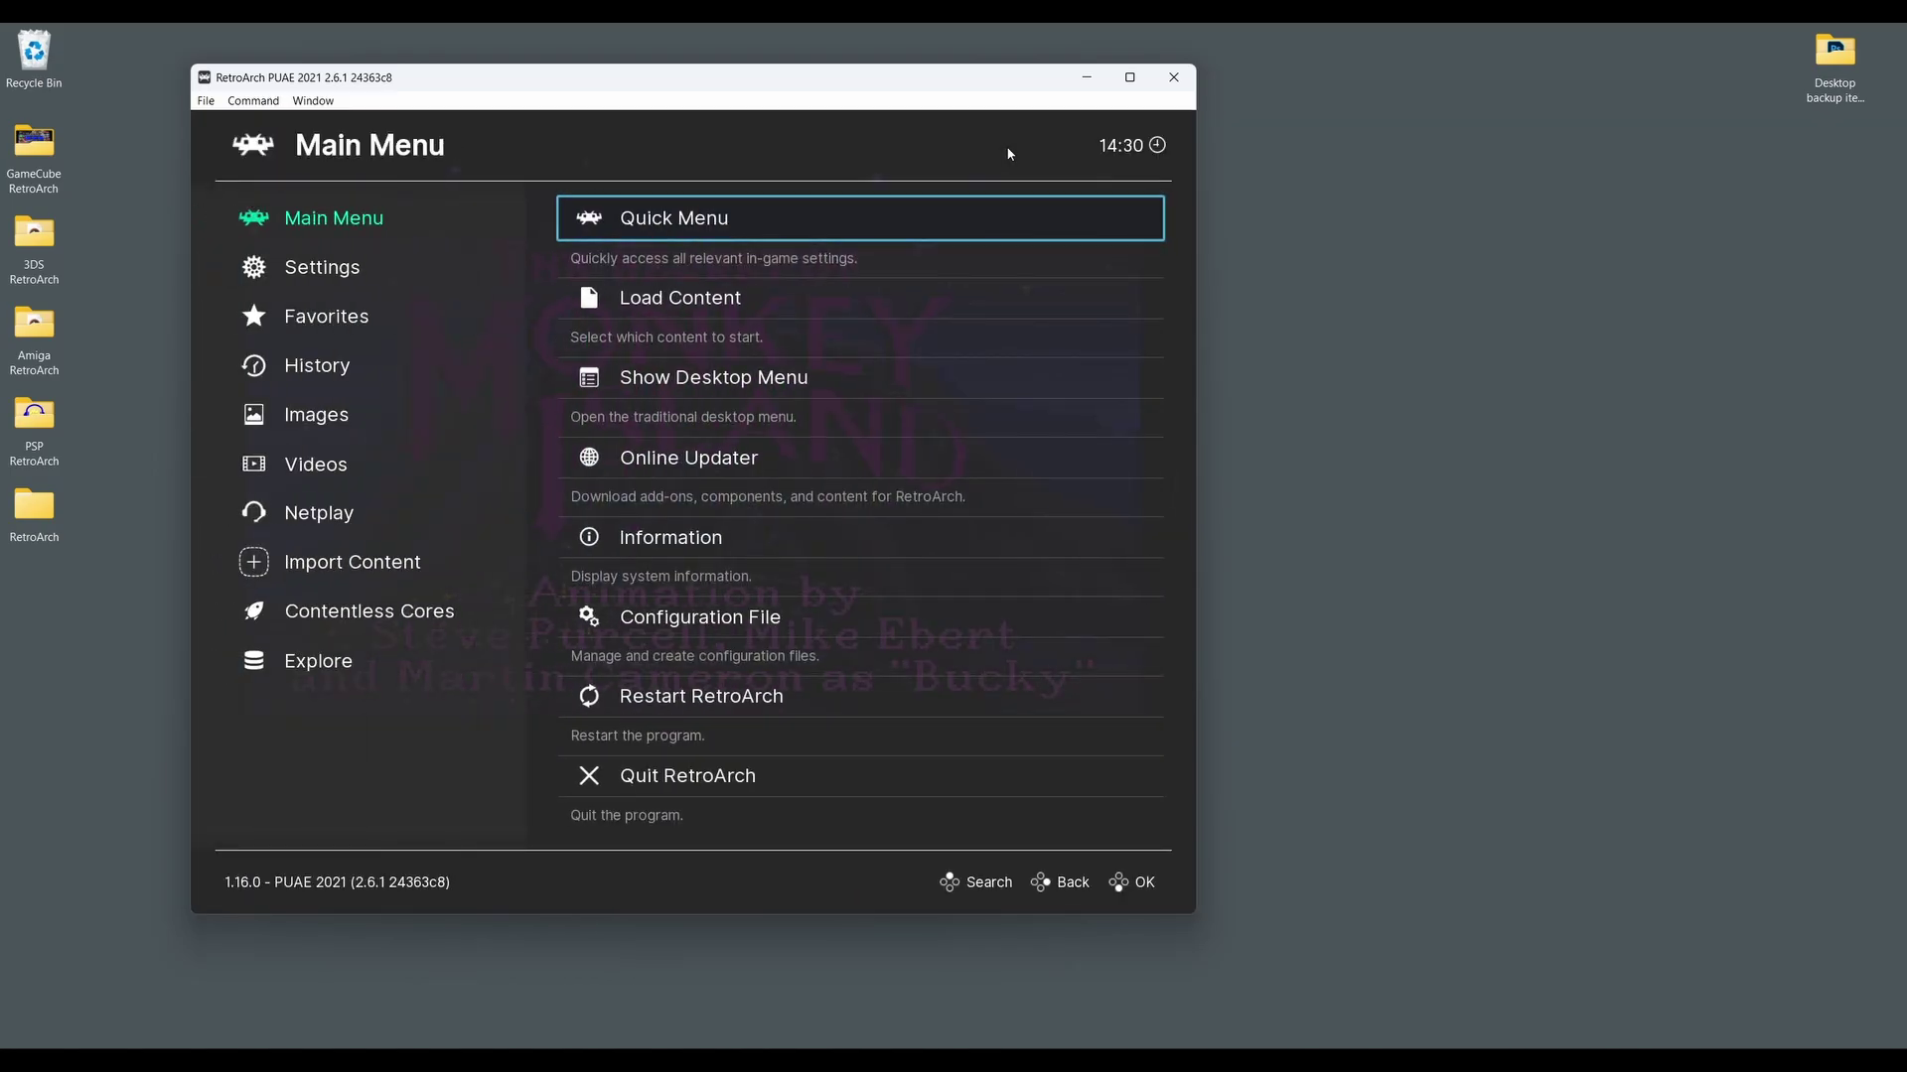
{"action": "key", "text": "Return"}
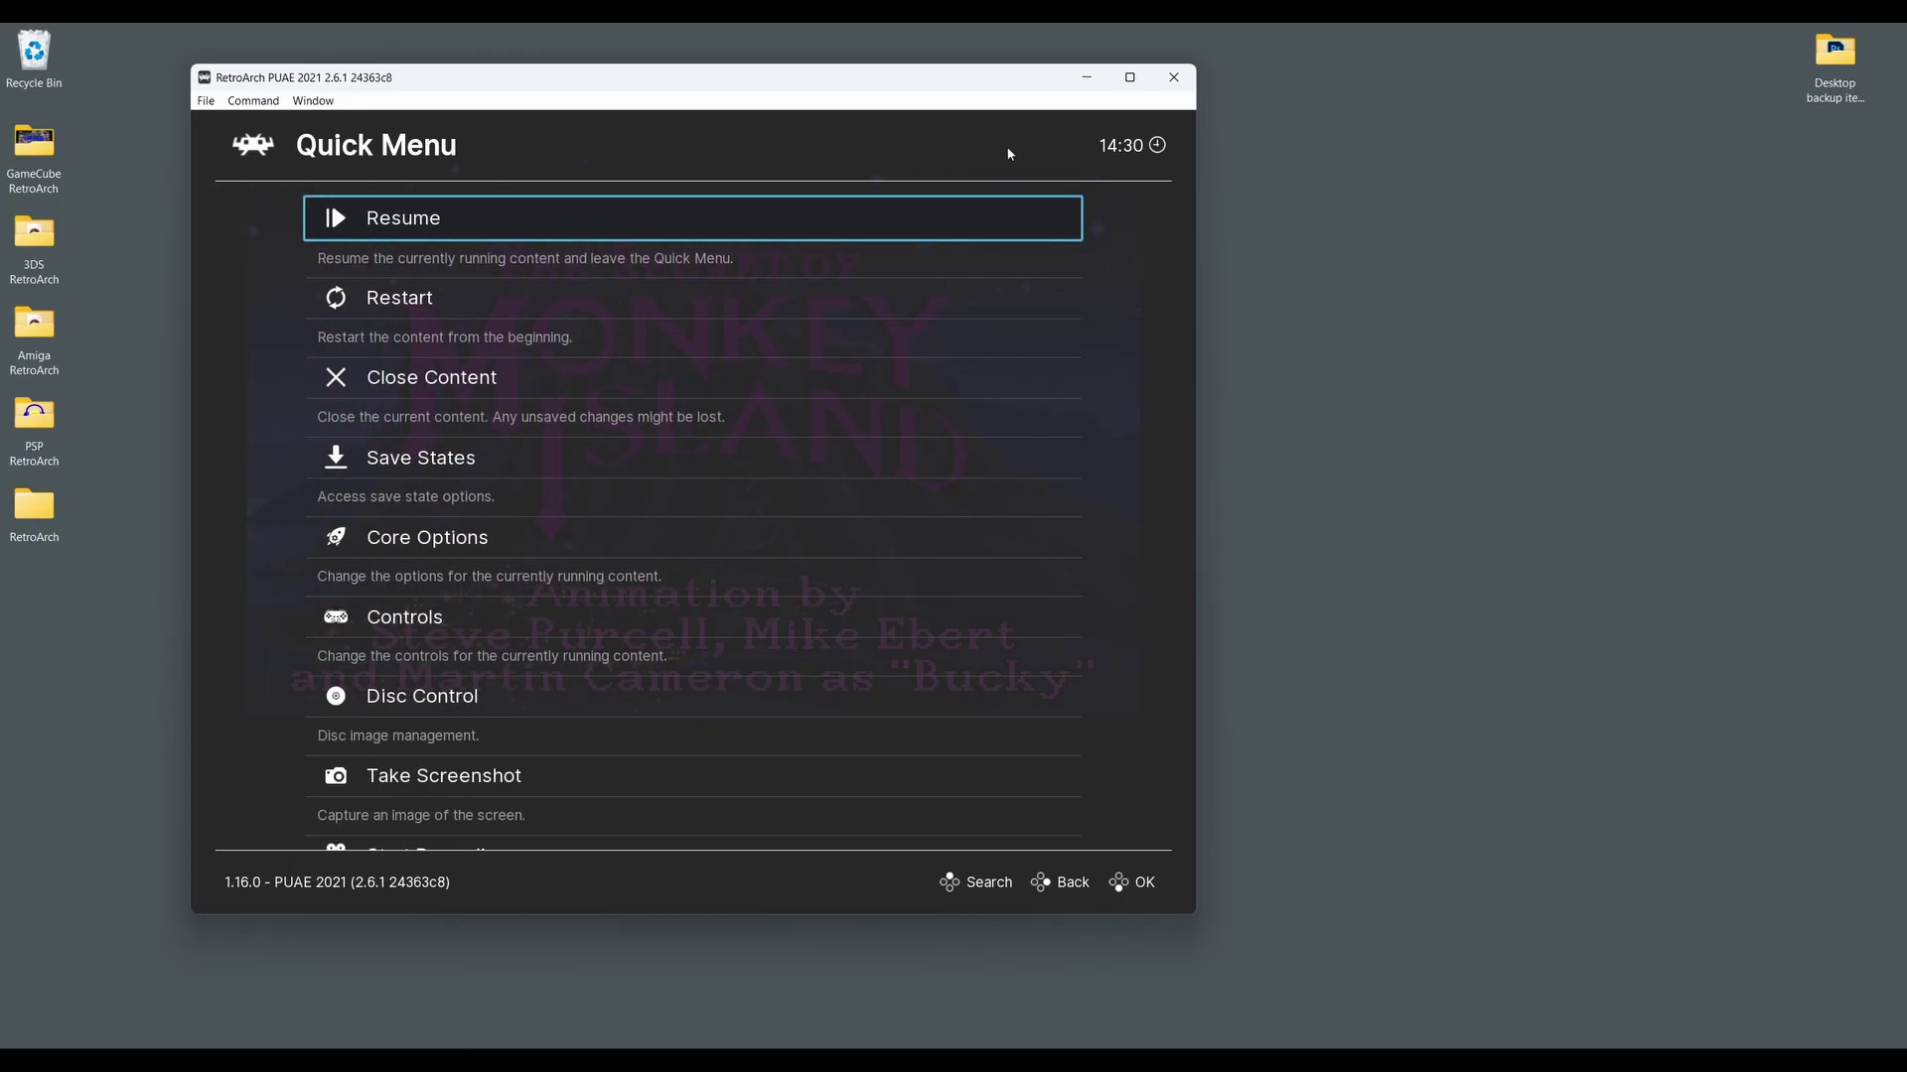
{"action": "key", "text": "Down"}
{"action": "key", "text": "Down"}
{"action": "key", "text": "Down"}
{"action": "key", "text": "Down"}
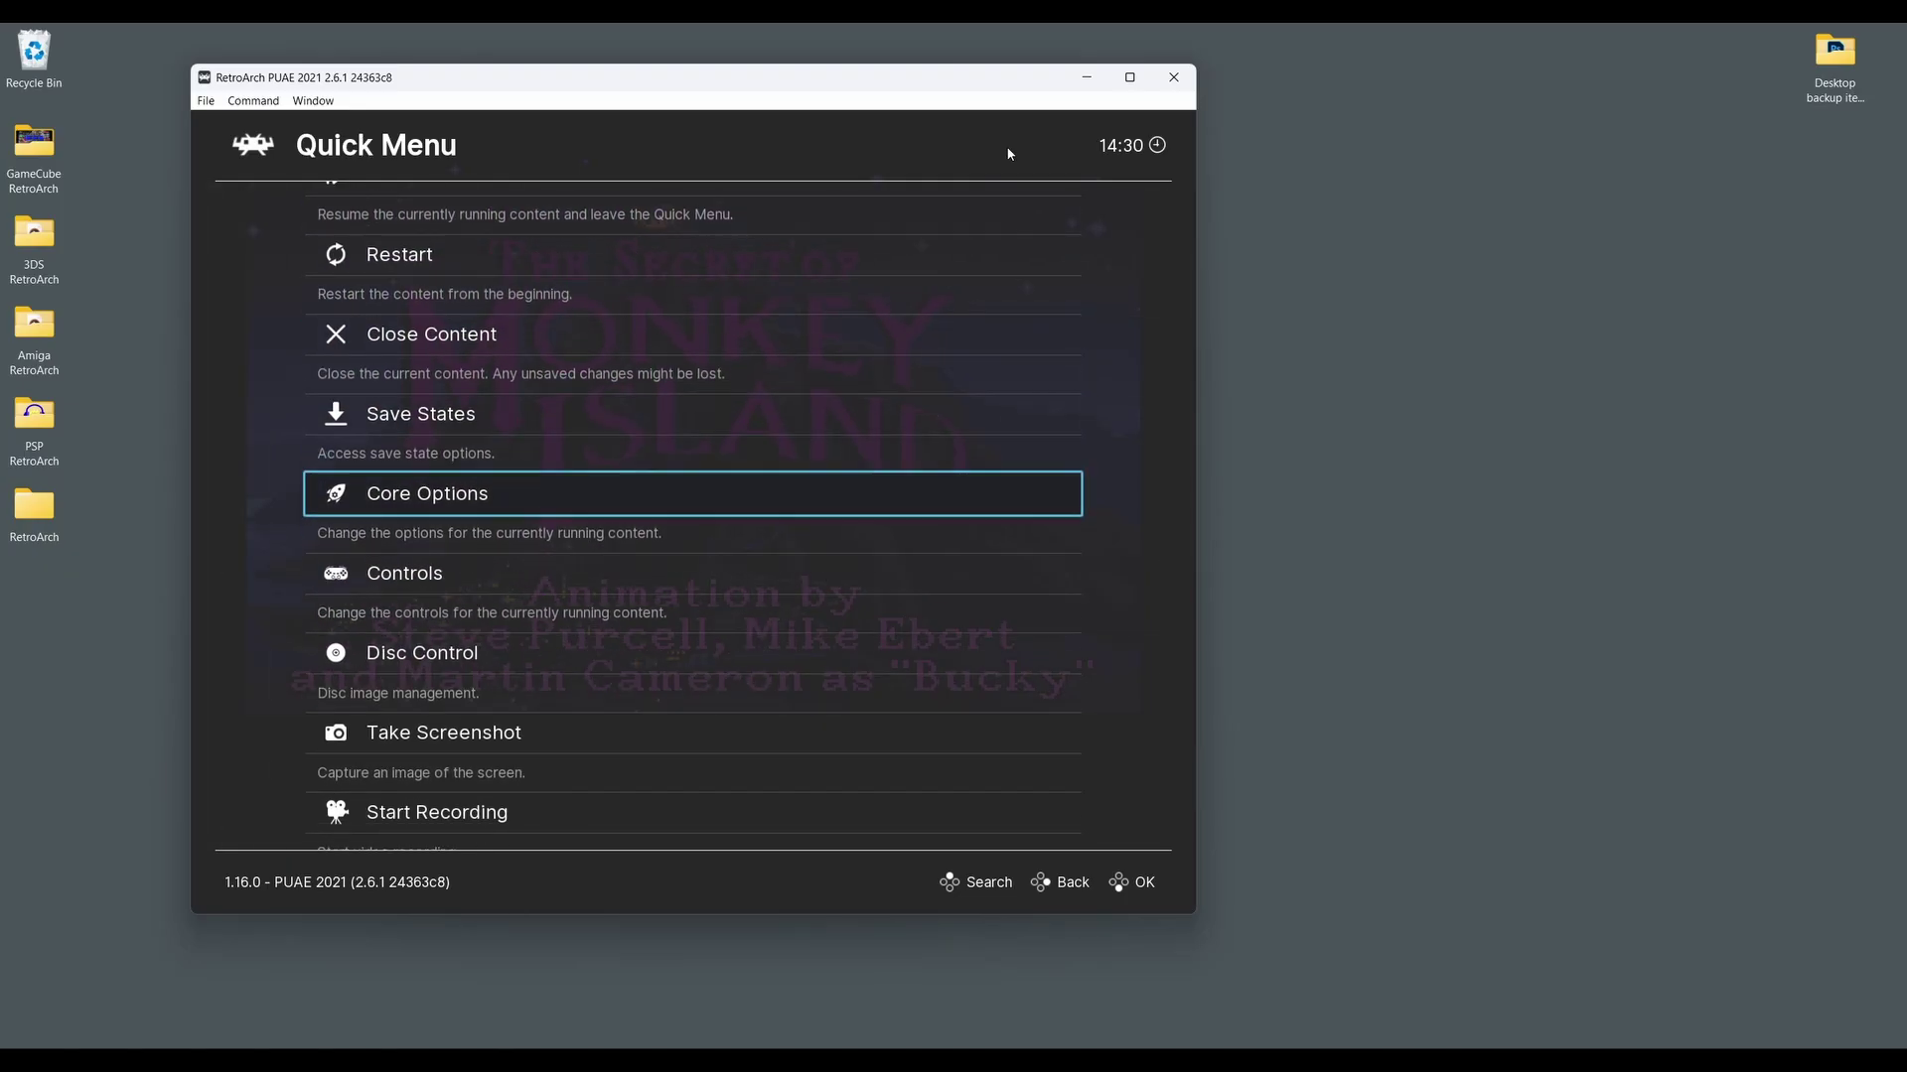
{"action": "key", "text": "Return"}
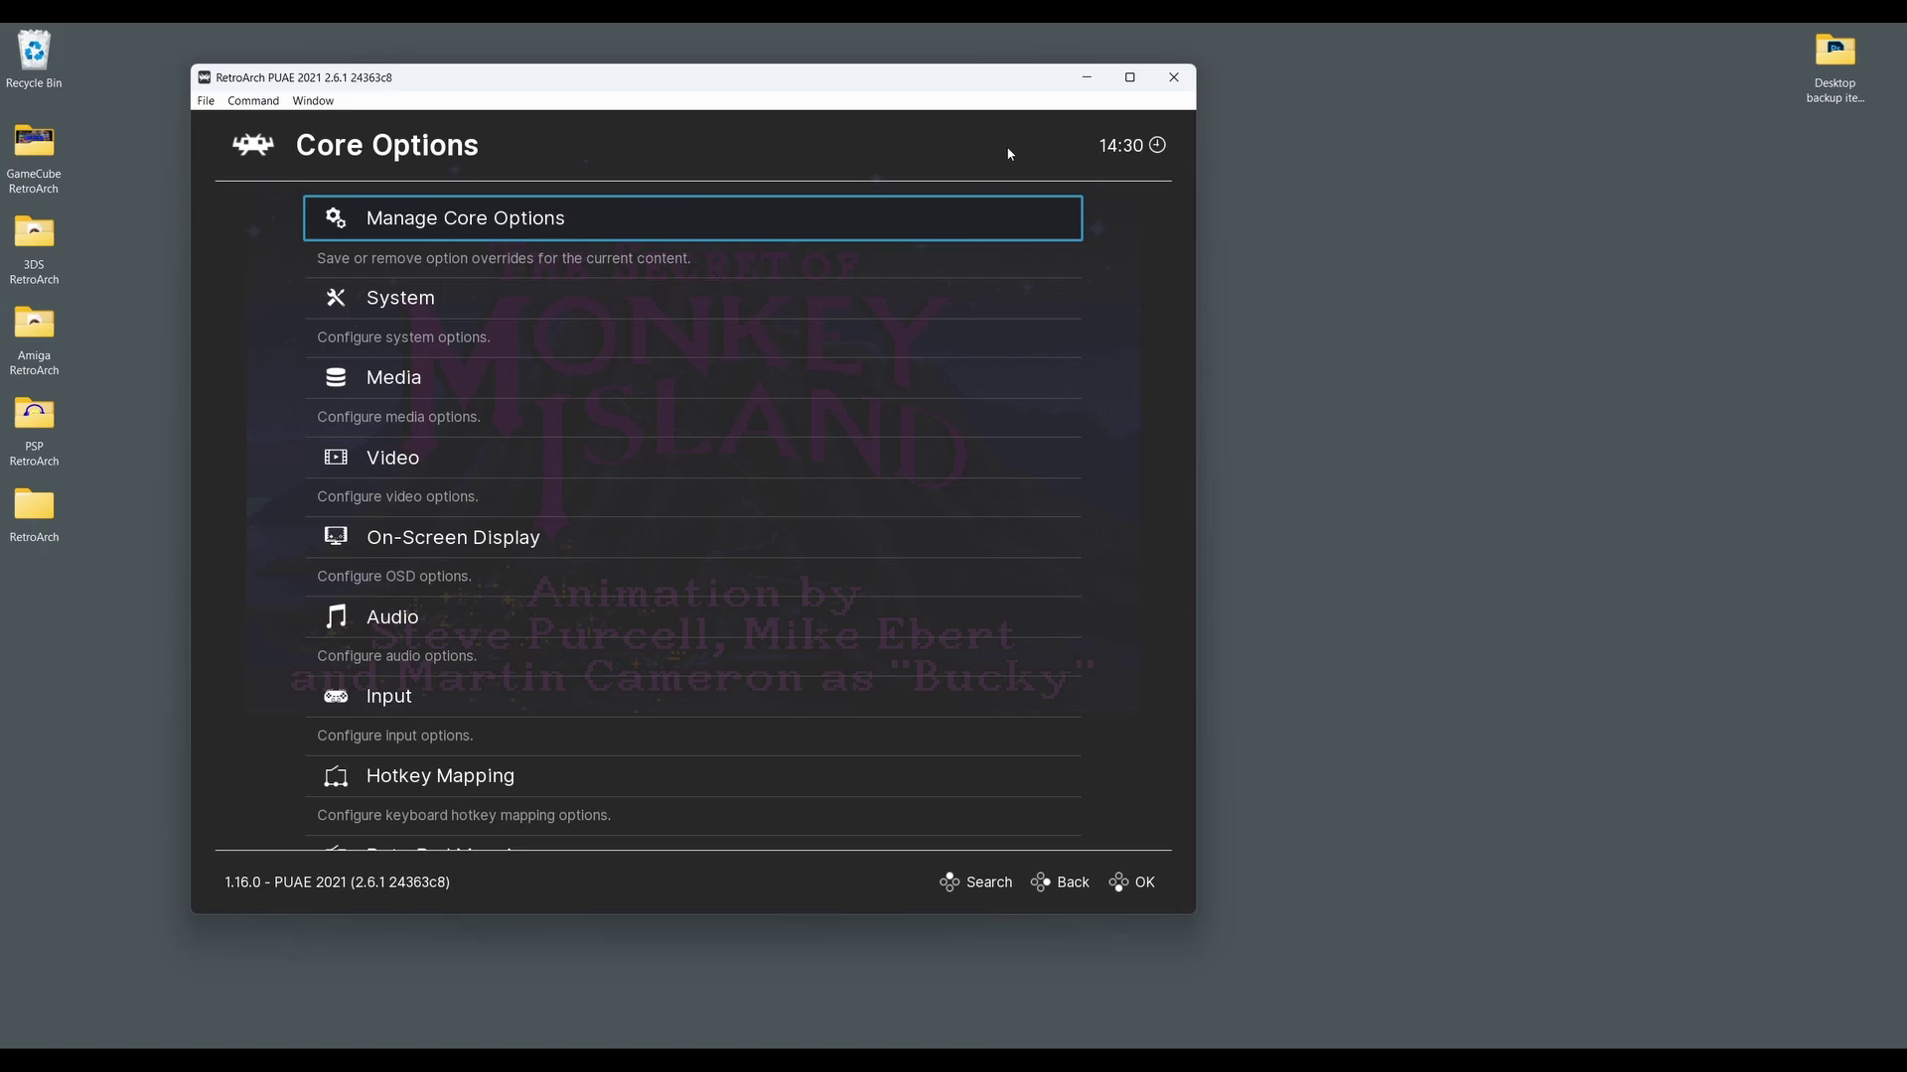
Step: Set Crop to Automatic in the core's video options and return to the game
{"action": "key", "text": "Down"}
{"action": "key", "text": "Down"}
{"action": "key", "text": "Down"}
{"action": "key", "text": "Return"}
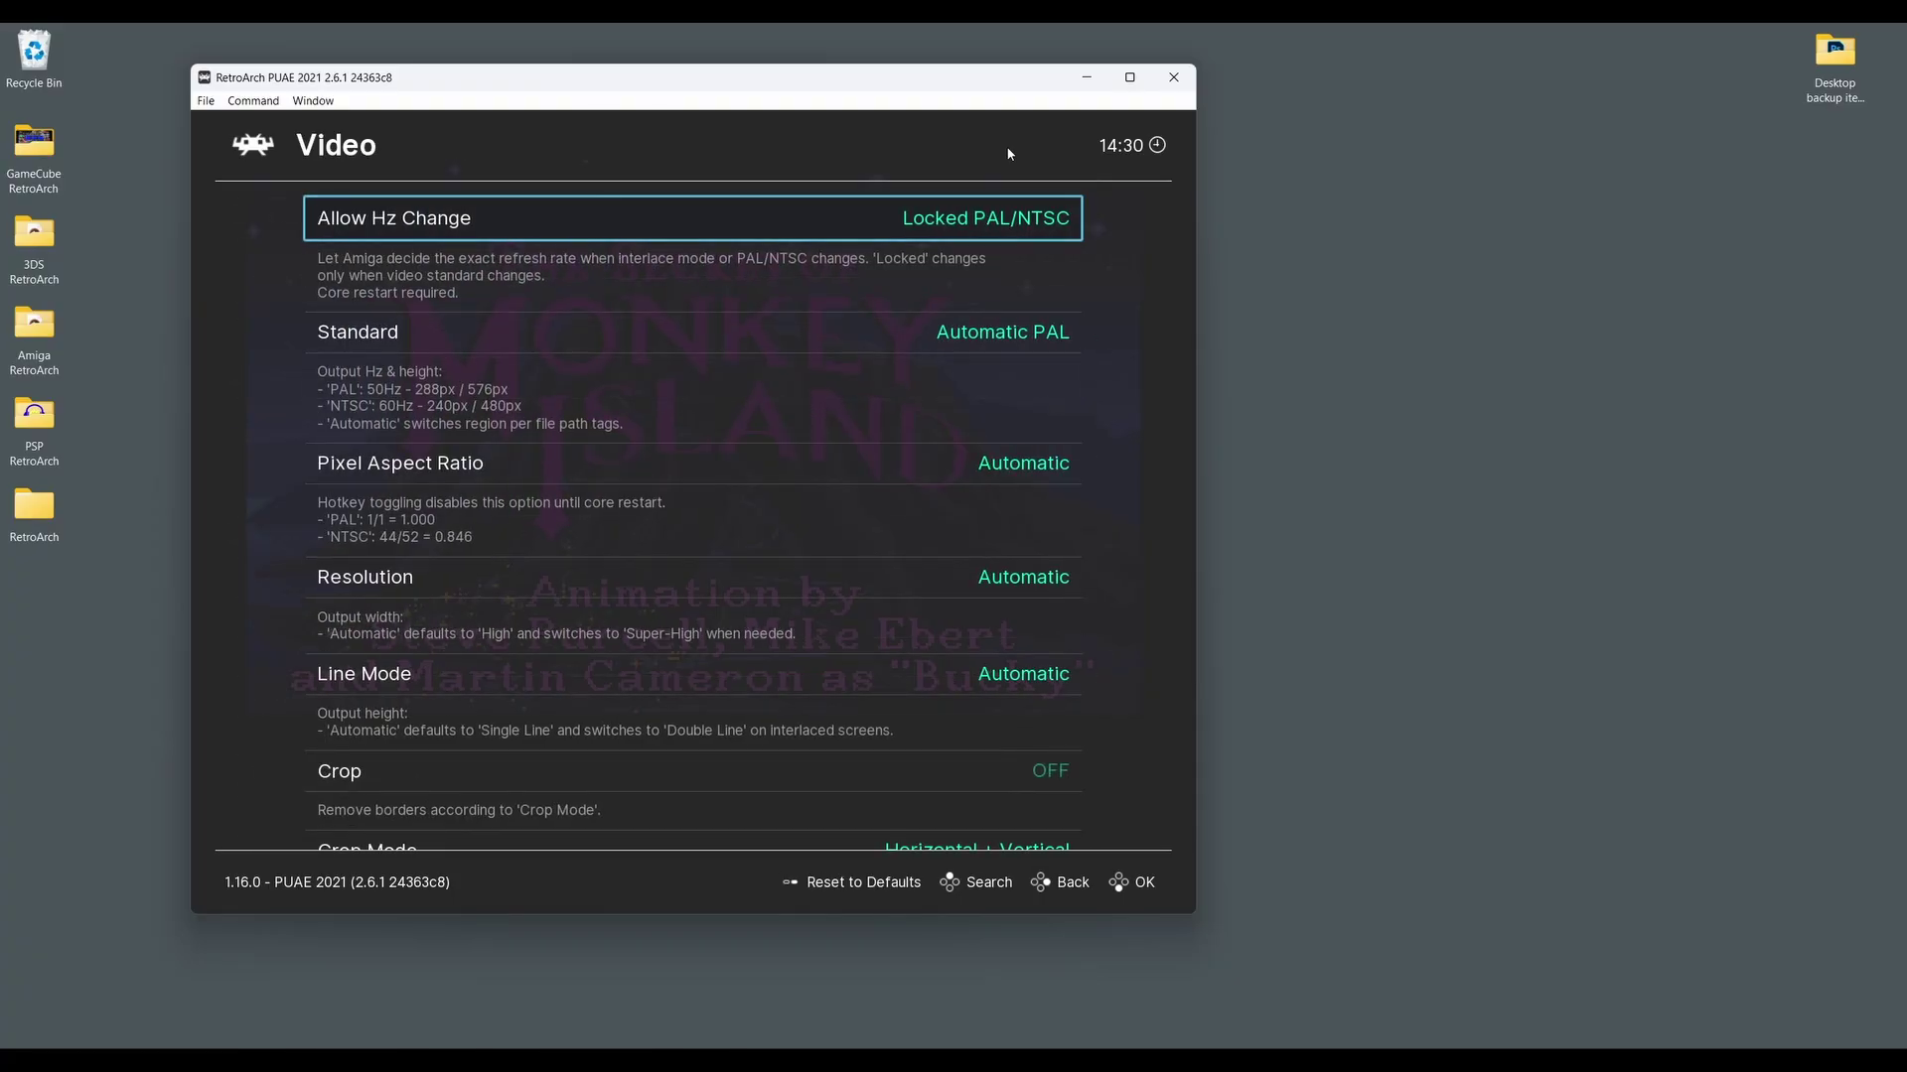
{"action": "key", "text": "Down"}
{"action": "key", "text": "Down"}
{"action": "key", "text": "Down"}
{"action": "key", "text": "Down"}
{"action": "key", "text": "Down"}
{"action": "key", "text": "Return"}
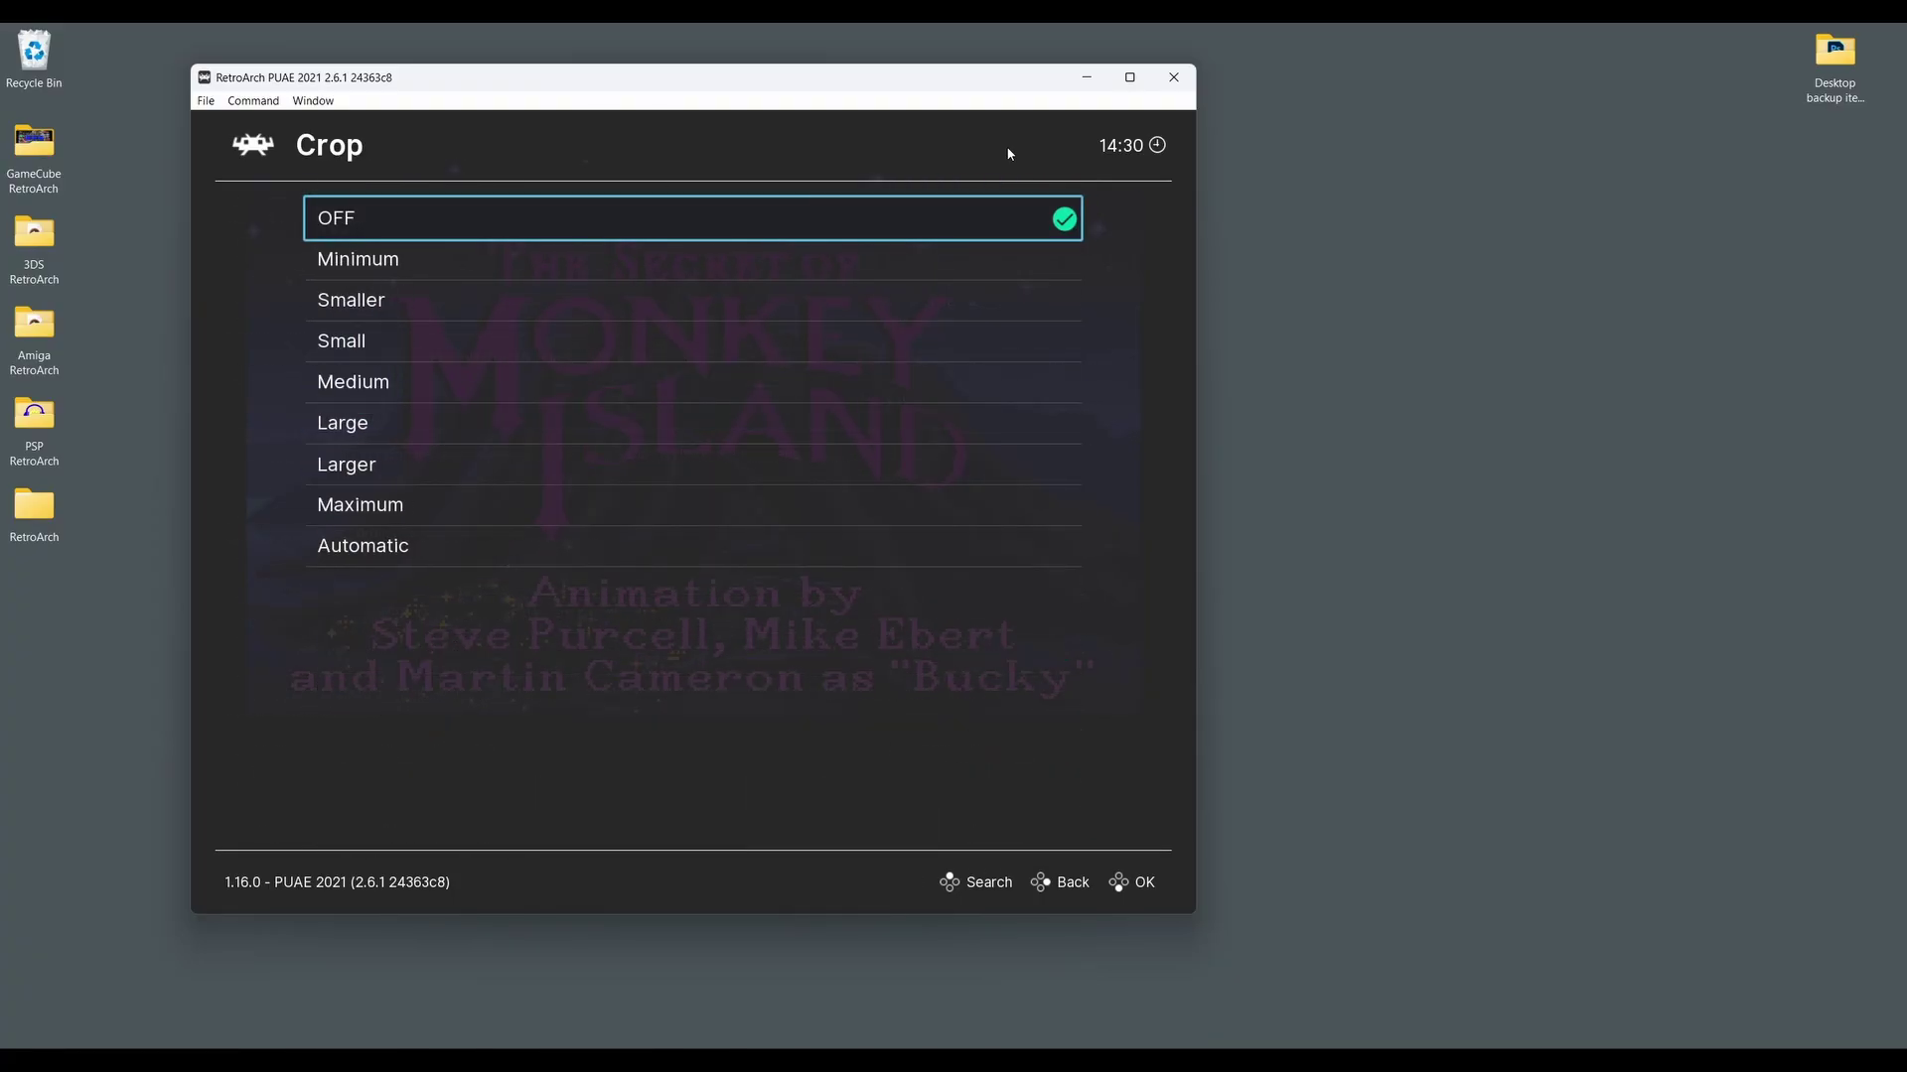
{"action": "key", "text": "Up"}
{"action": "key", "text": "Return"}
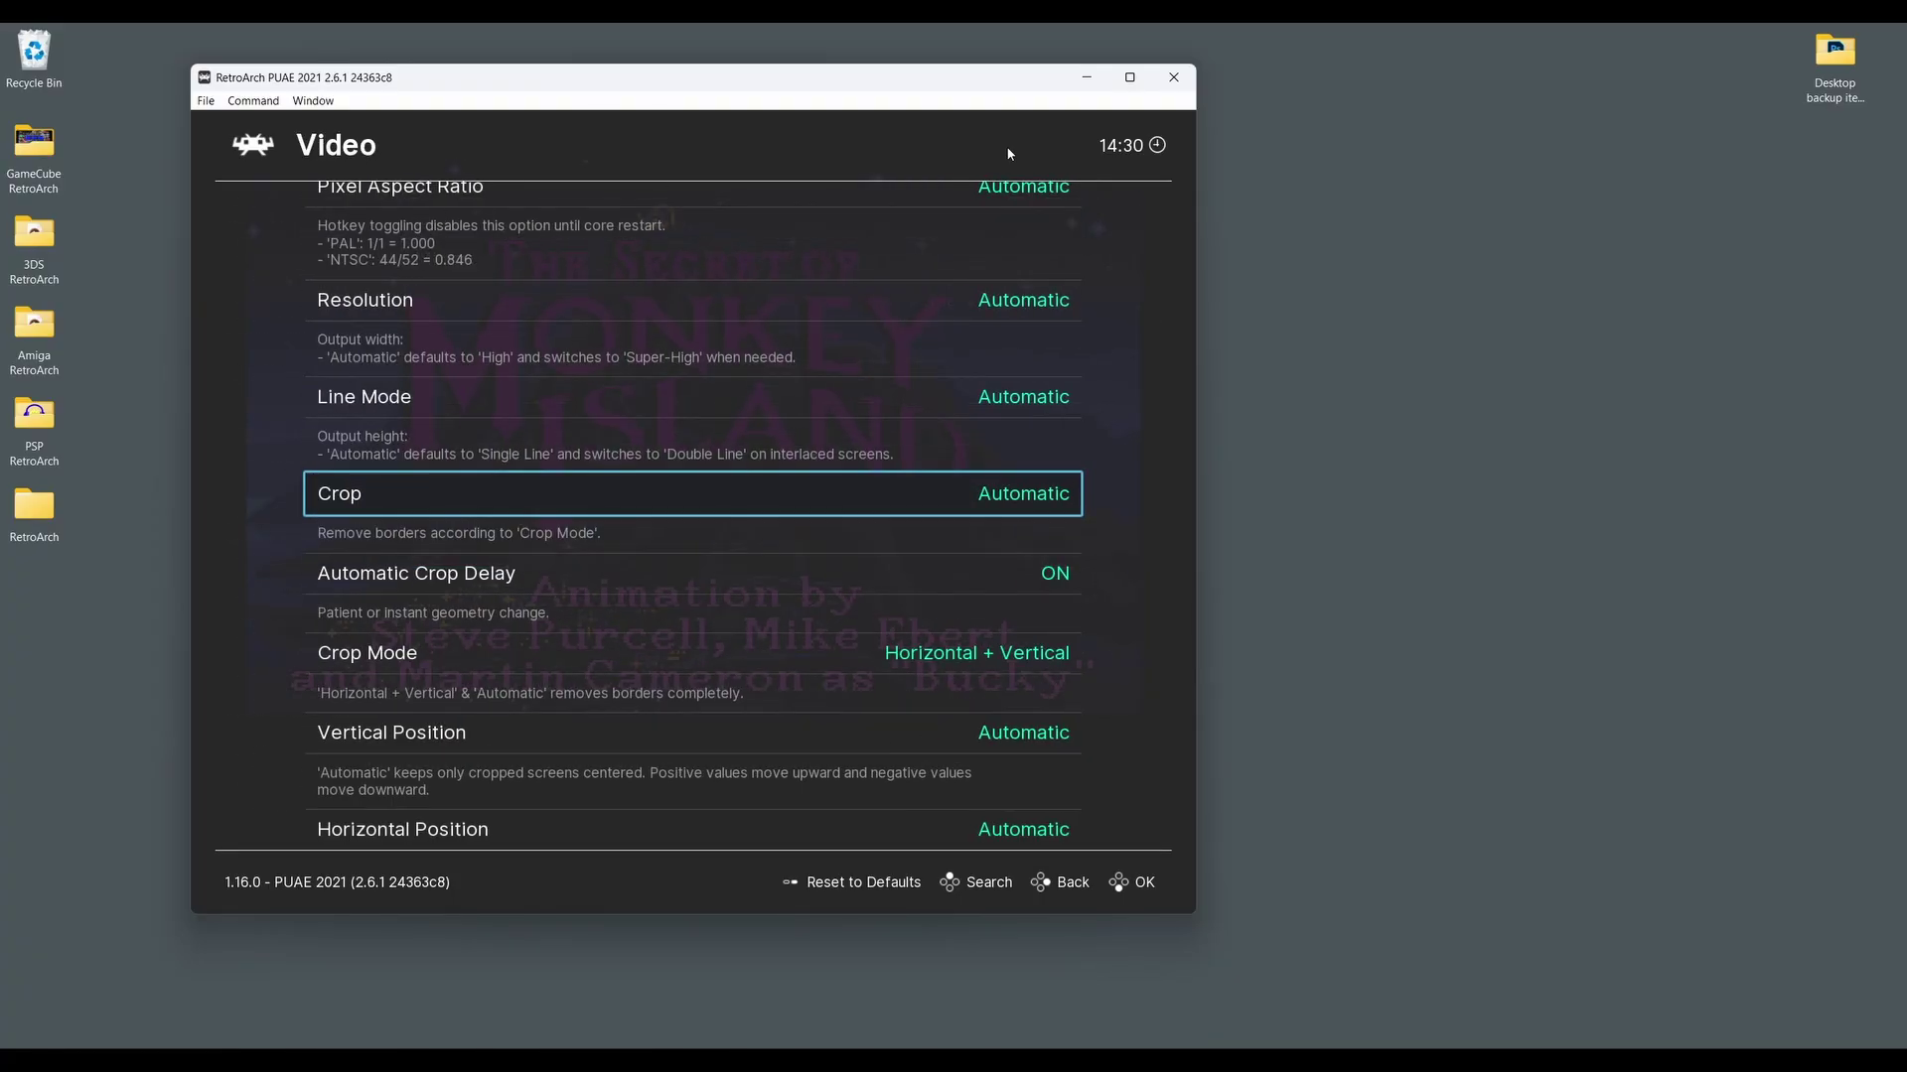
{"action": "key", "text": "F1"}
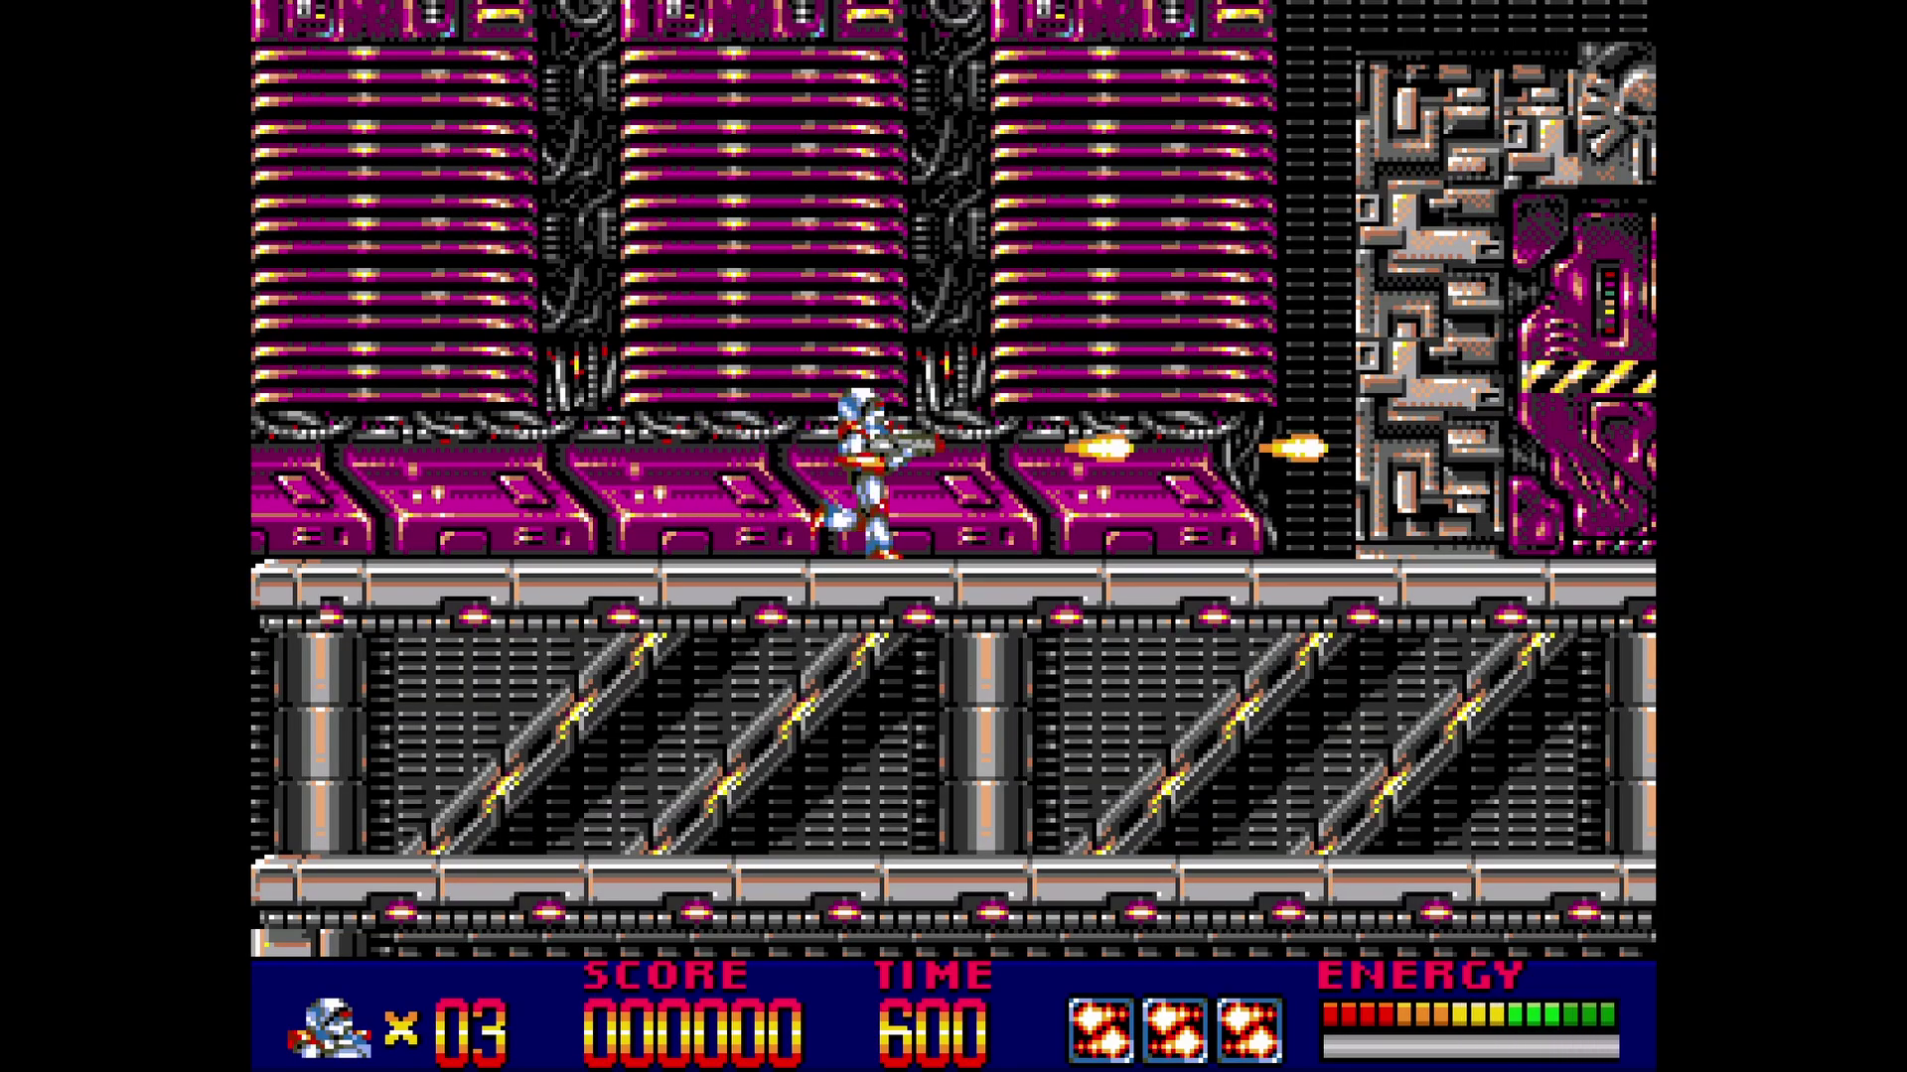
{"action": "key", "text": "Right"}
{"action": "key", "text": "Up"}
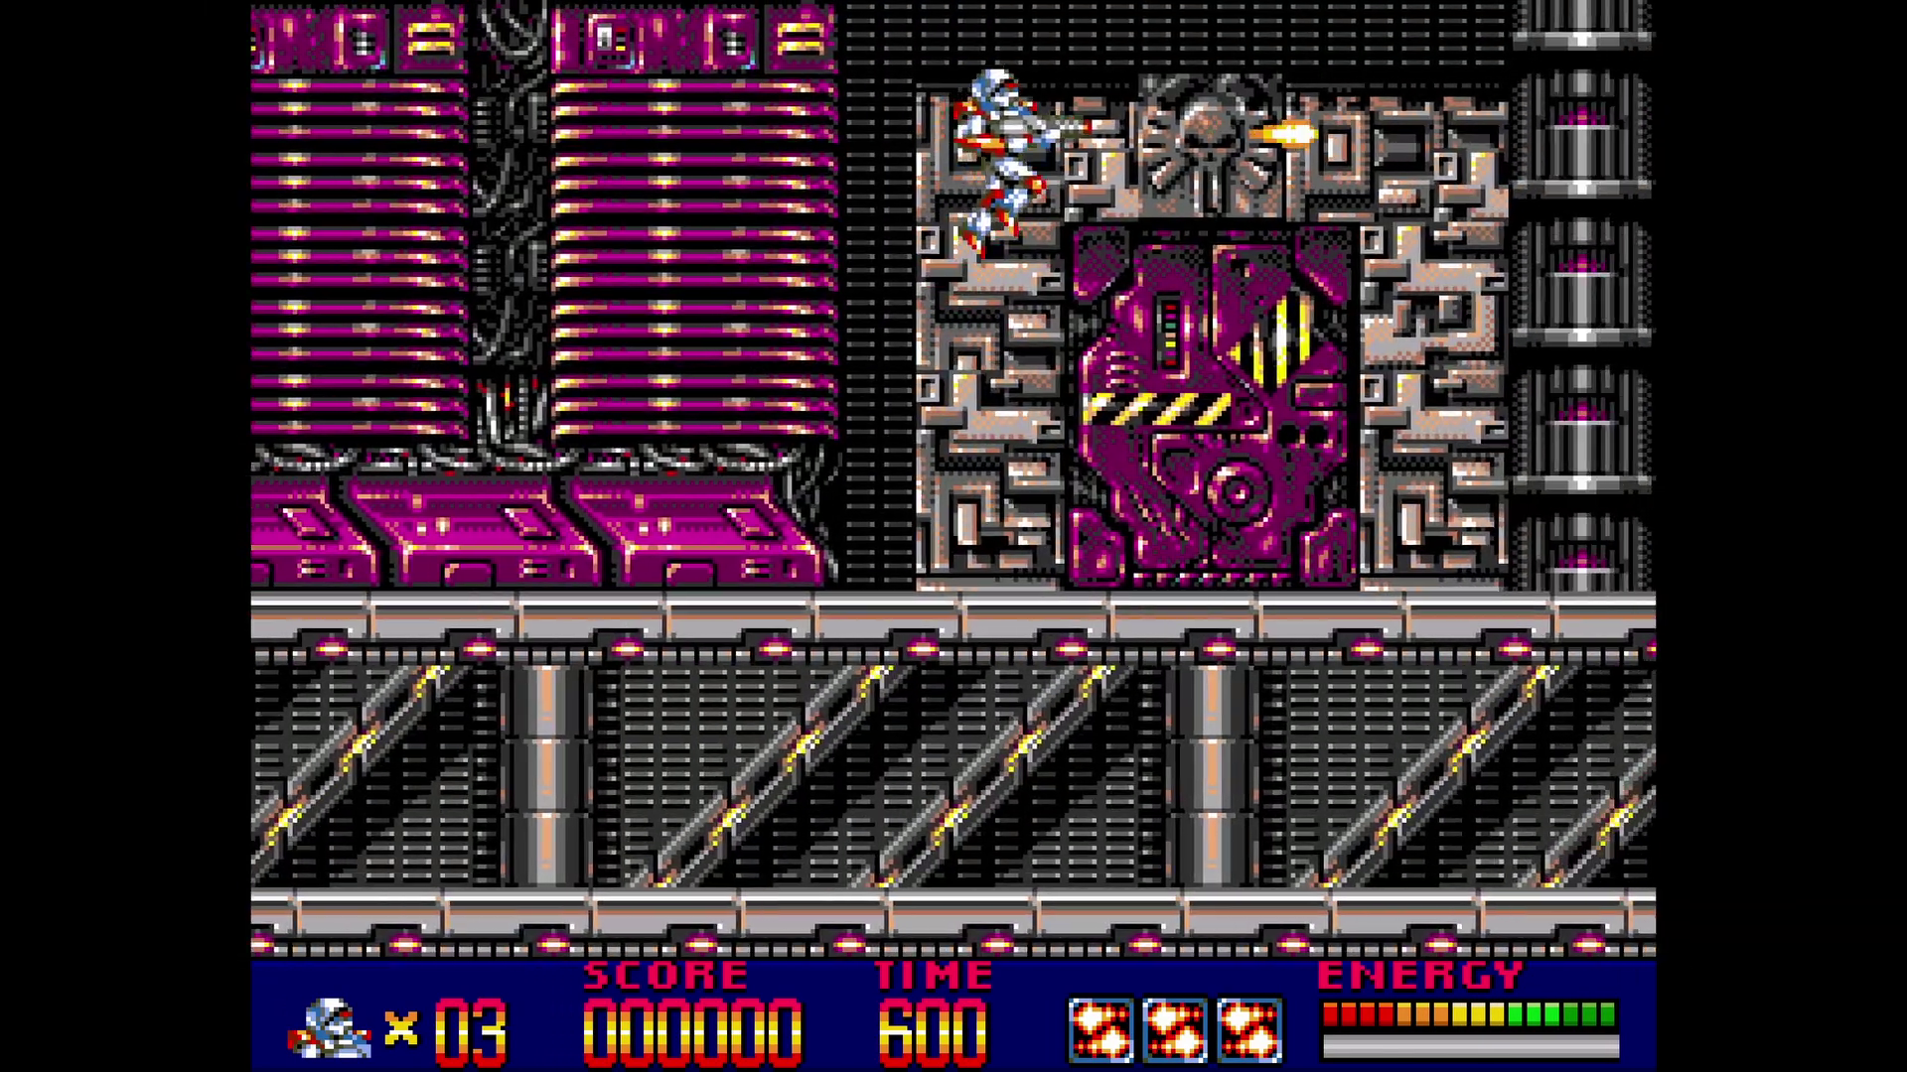
{"action": "key", "text": "Right"}
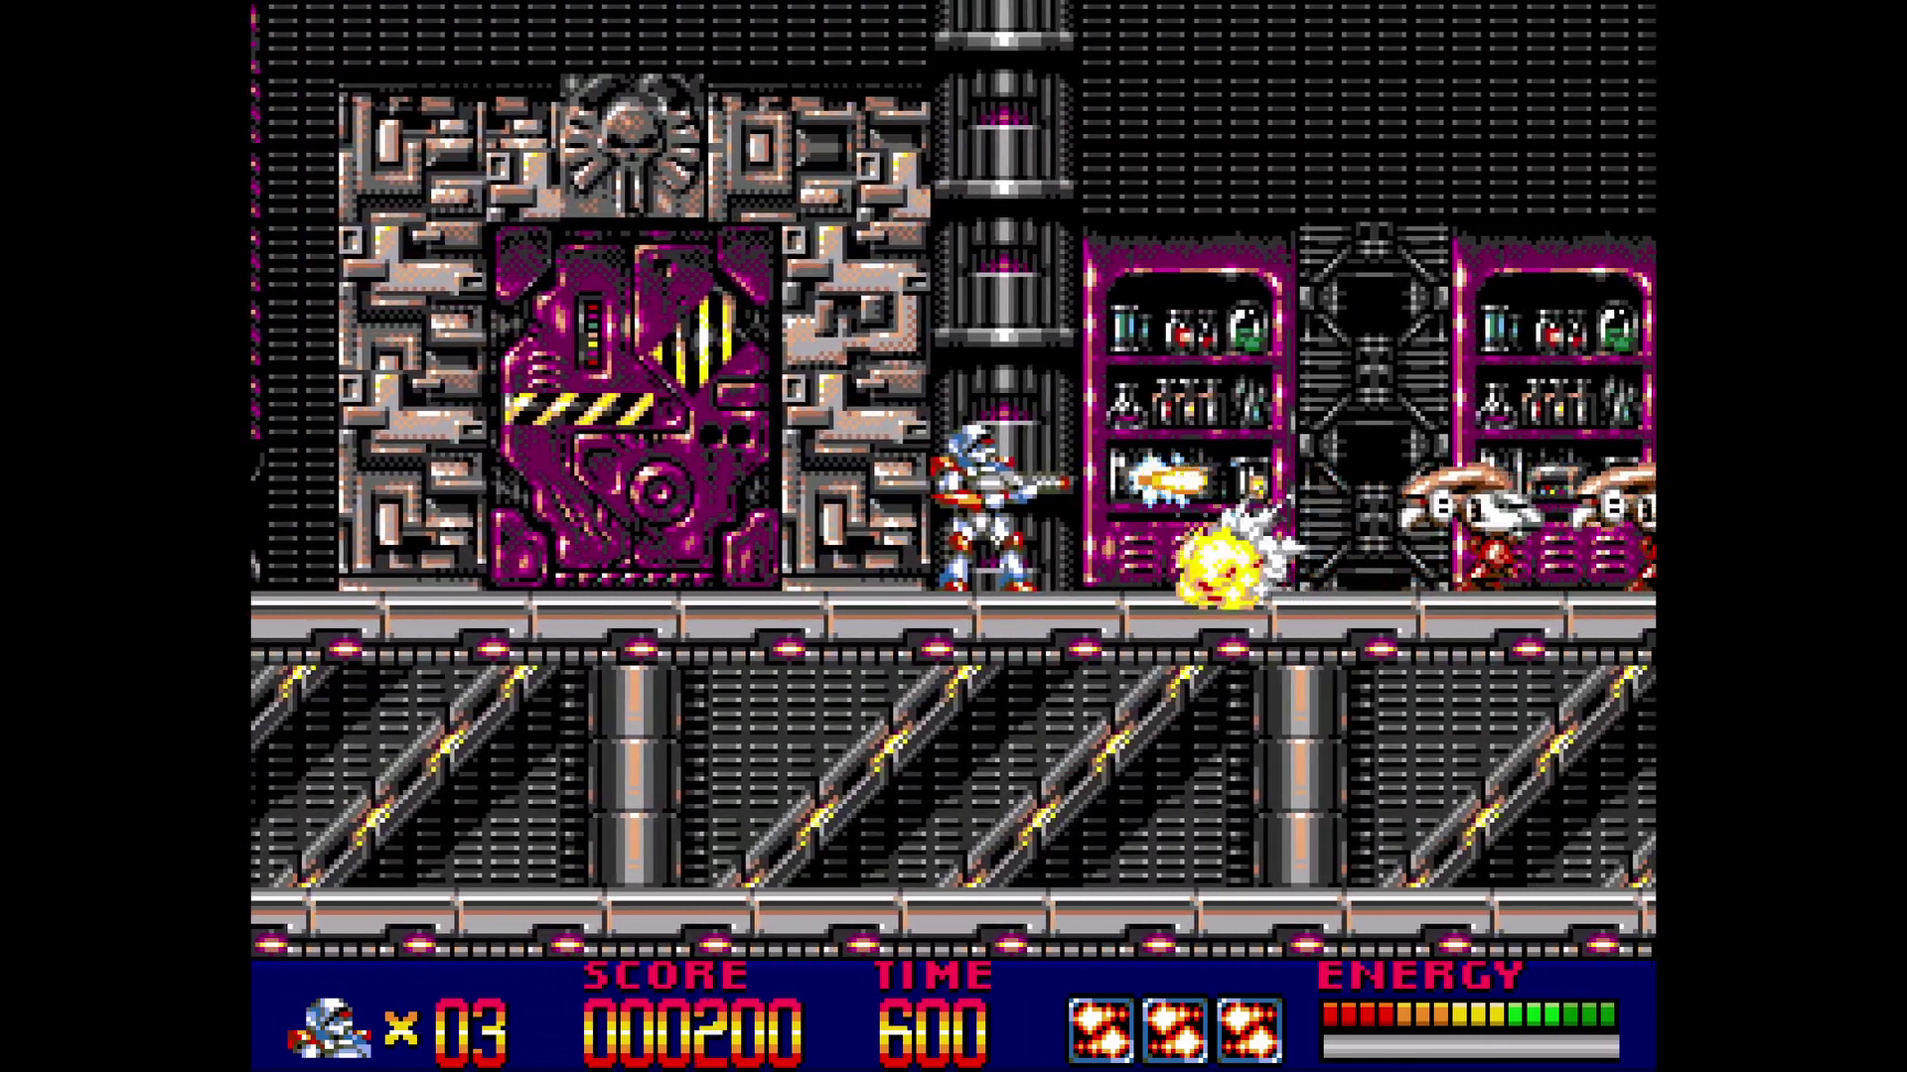
{"action": "key", "text": "Right"}
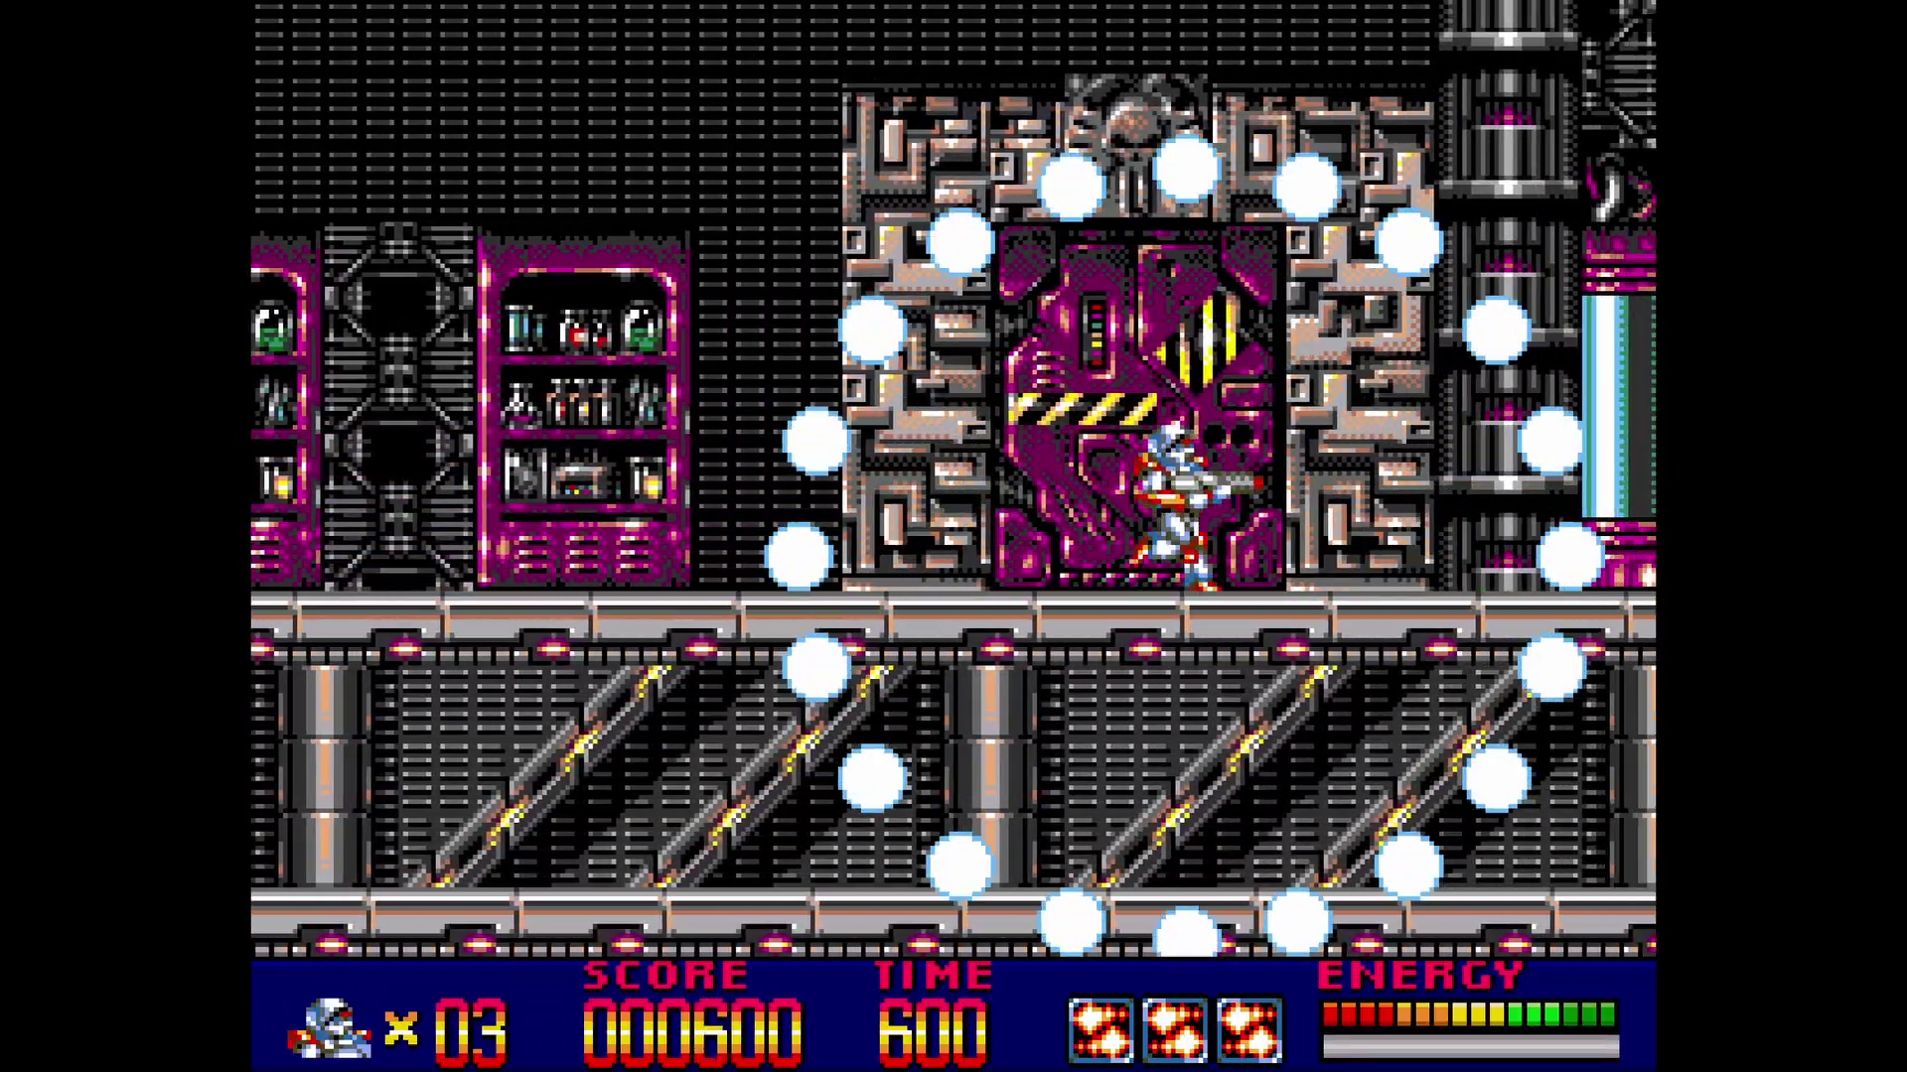
{"action": "key", "text": "Right"}
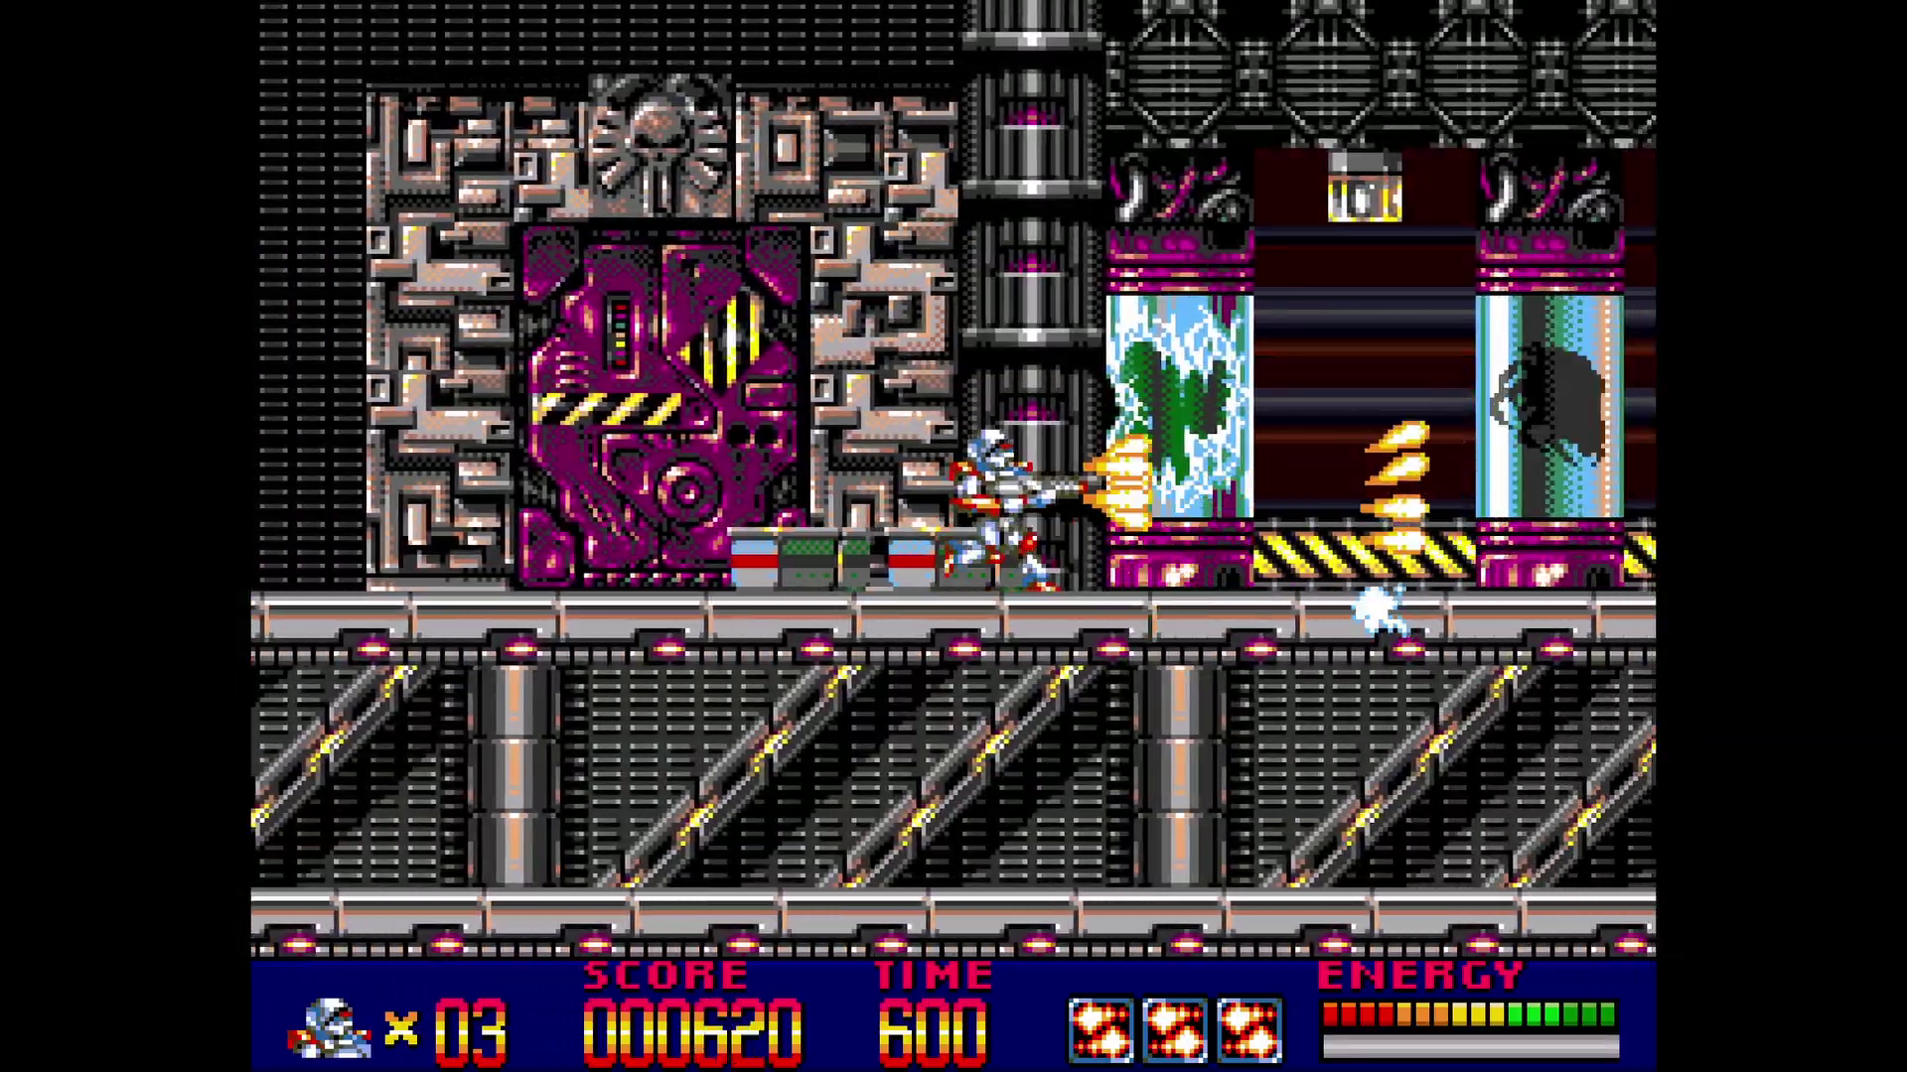
{"action": "key", "text": "Right"}
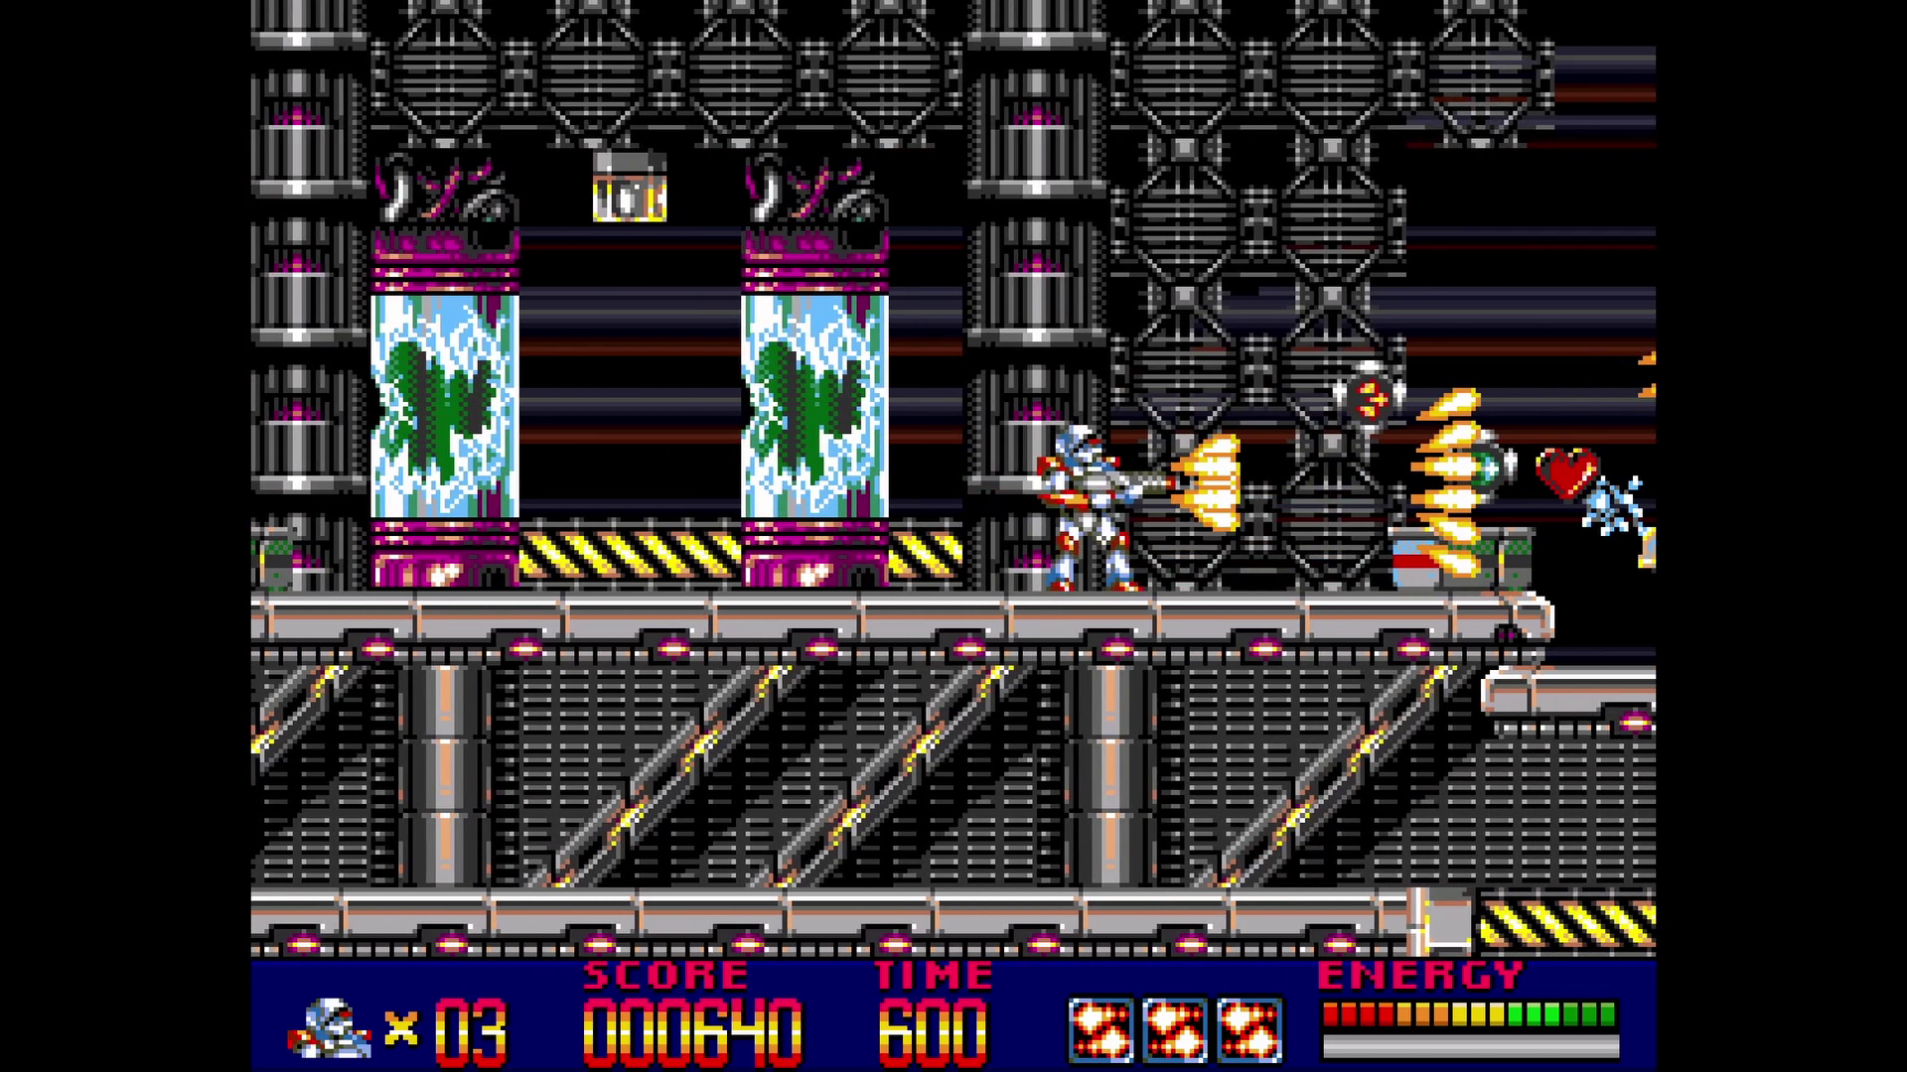